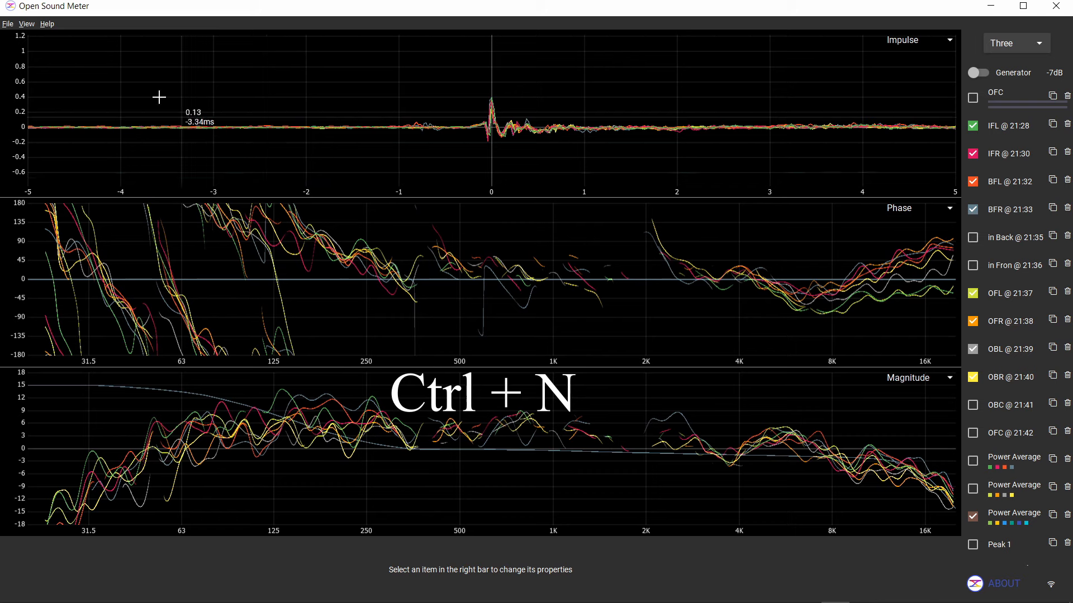
# Start a new empty project, clearing all stored measurements from the current one
pyautogui.click(13, 23)
pyautogui.click(18, 35)
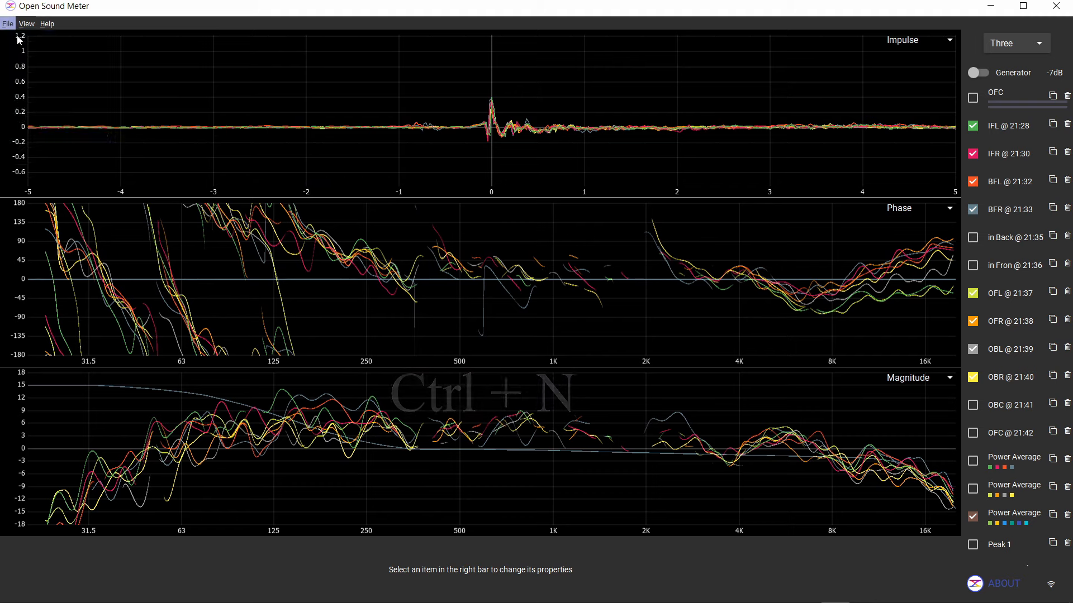
pyautogui.click(578, 340)
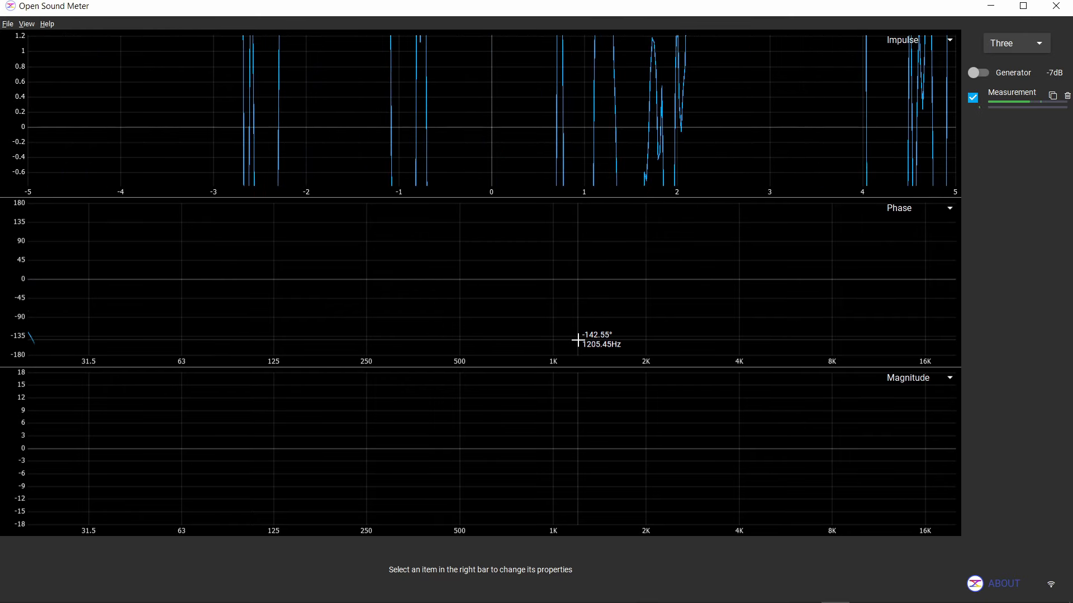
# Try the Single chart layout and restore the Three chart layout
pyautogui.click(1003, 48)
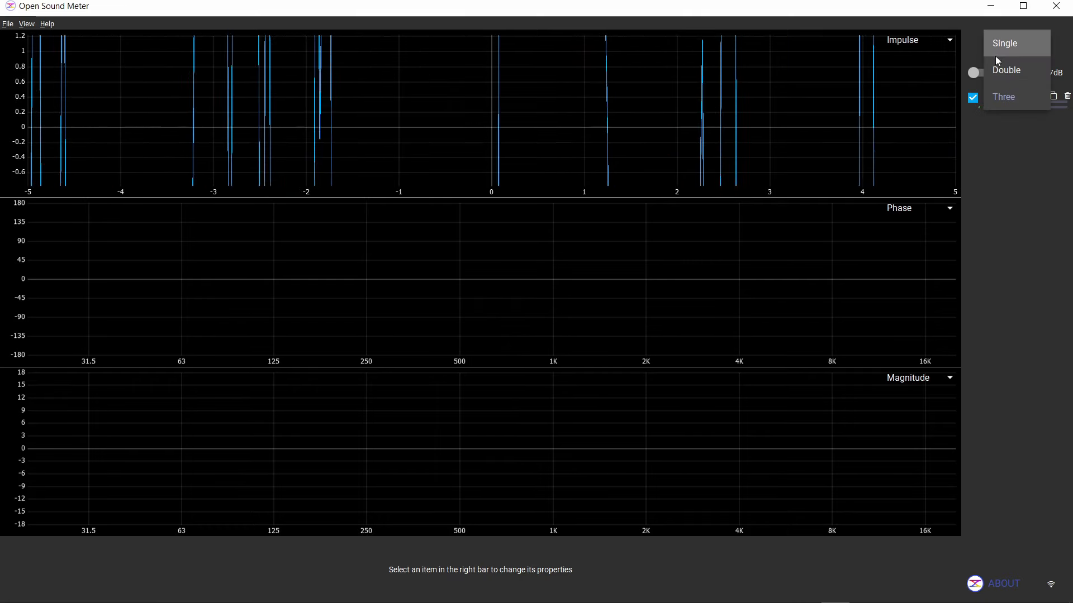
pyautogui.click(1002, 43)
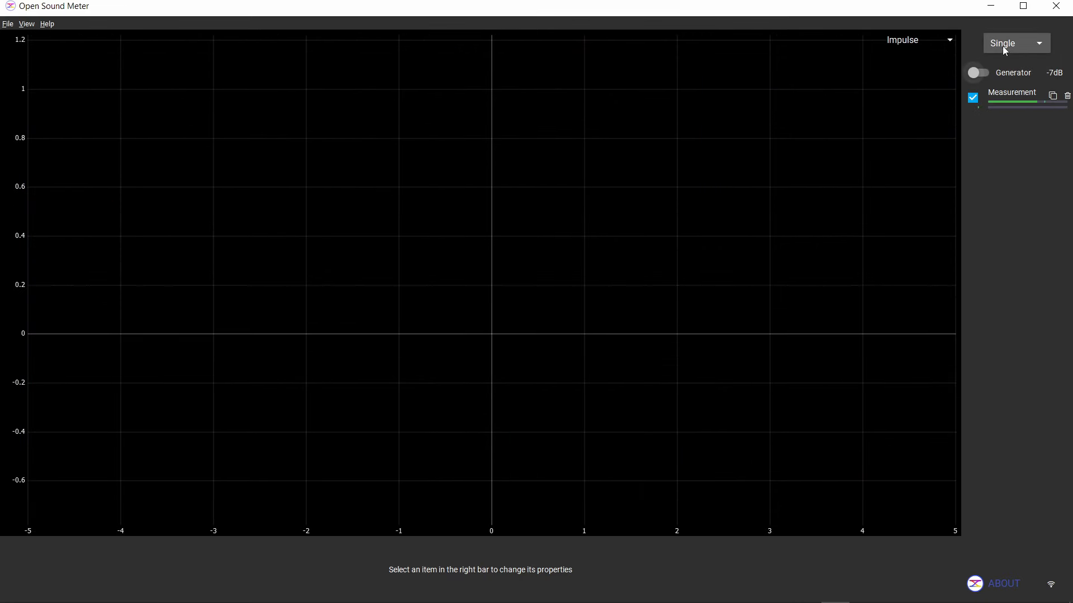
pyautogui.click(1014, 43)
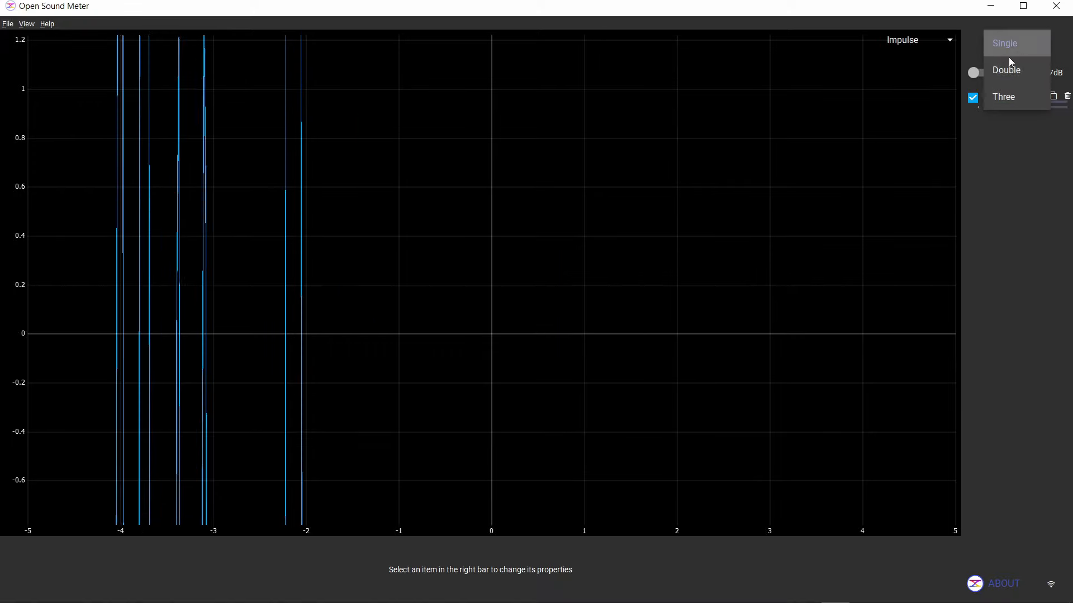
pyautogui.click(1004, 100)
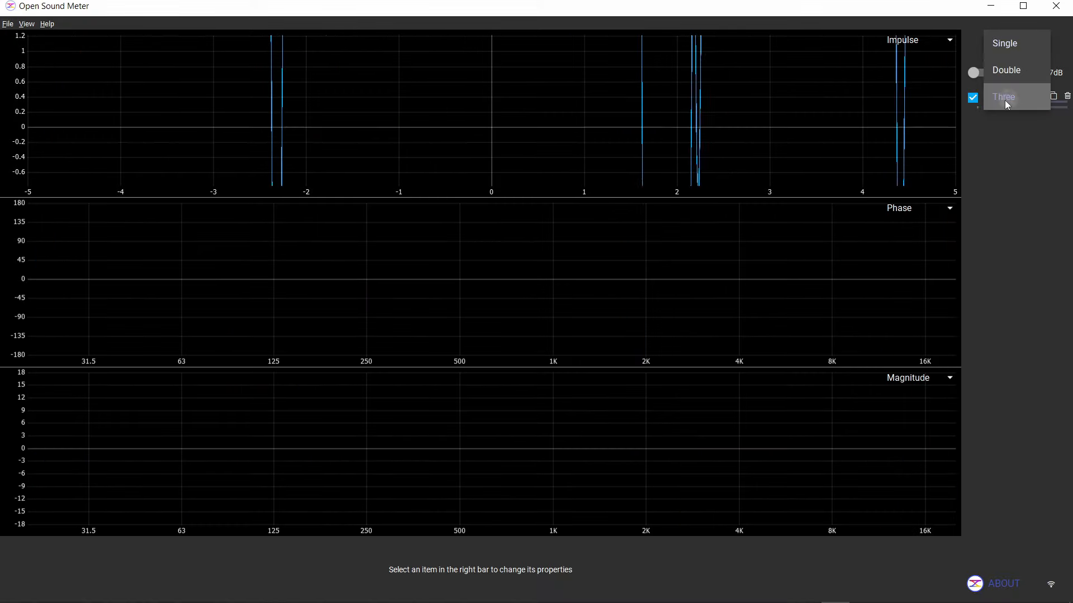
# Set the three charts to Impulse, Coherence and Magnitude, in order from the uppermost to the lowest
pyautogui.click(927, 40)
pyautogui.click(921, 122)
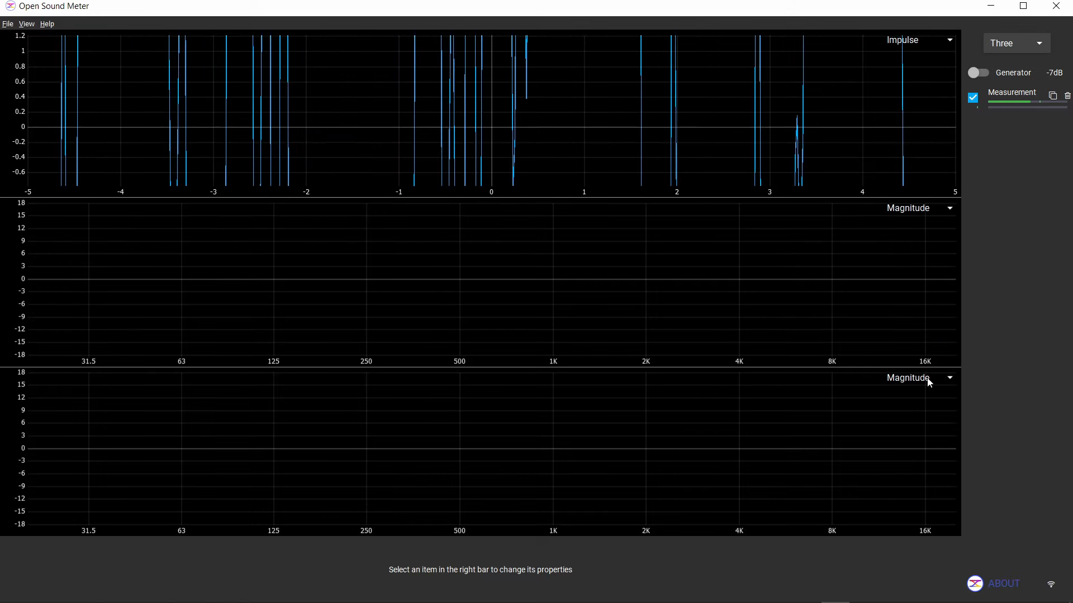
pyautogui.click(926, 380)
pyautogui.click(915, 165)
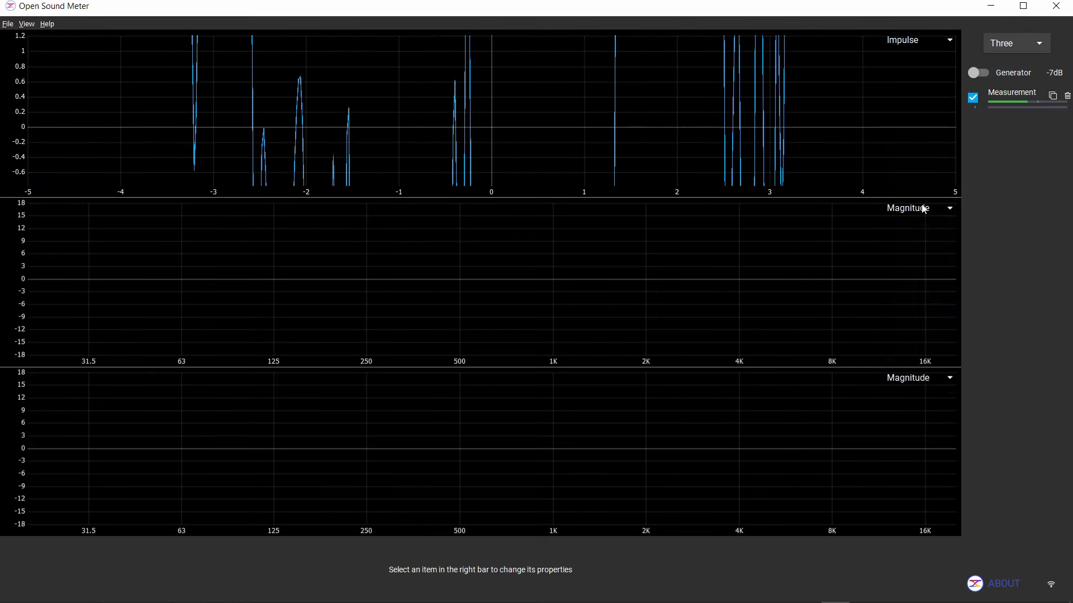
pyautogui.click(930, 203)
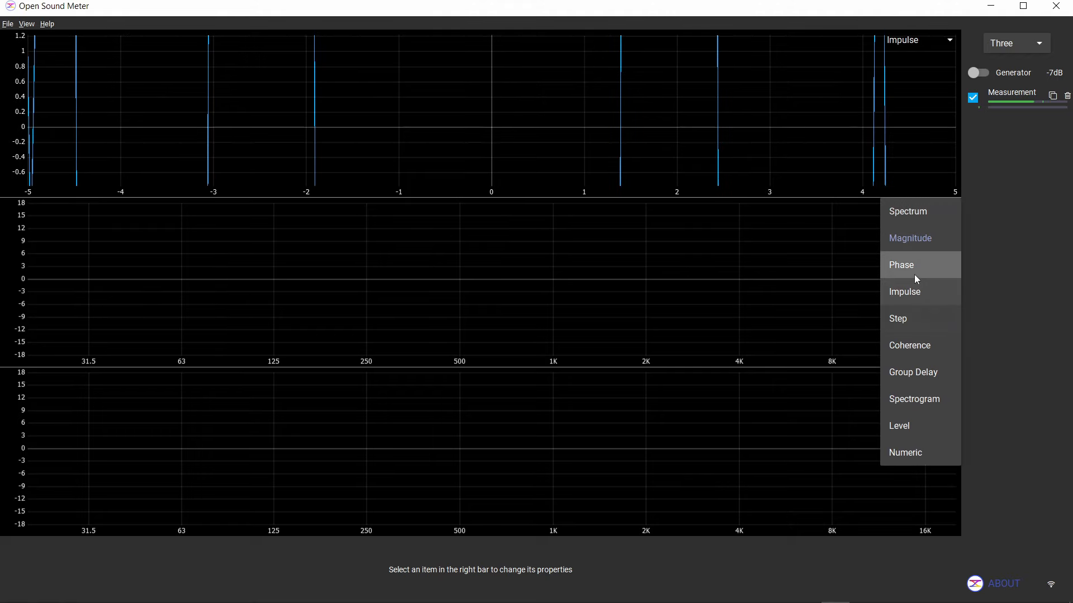
pyautogui.click(914, 274)
pyautogui.click(927, 208)
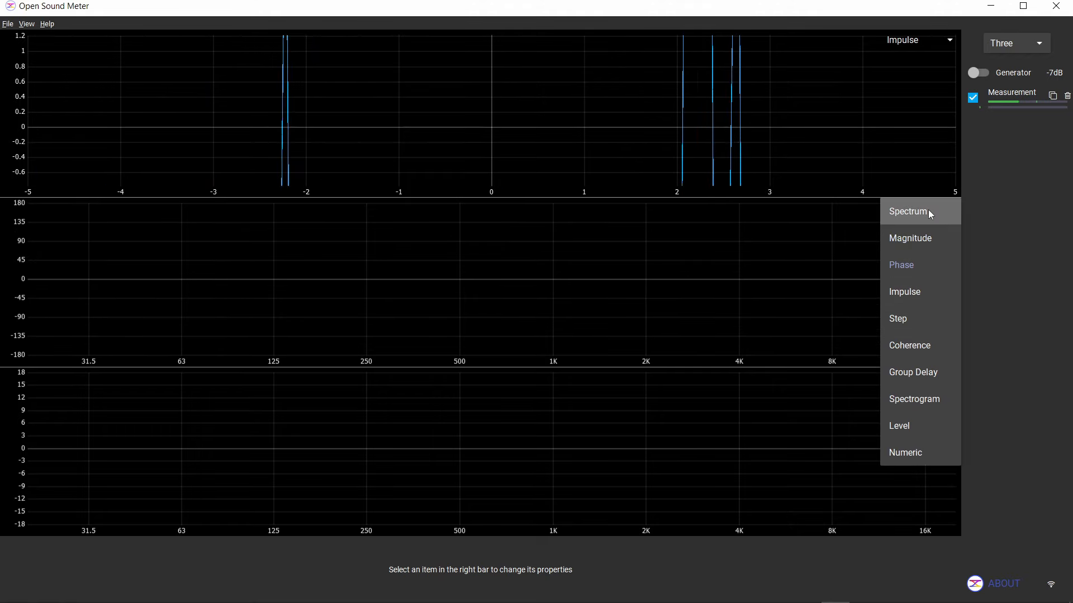
pyautogui.click(910, 343)
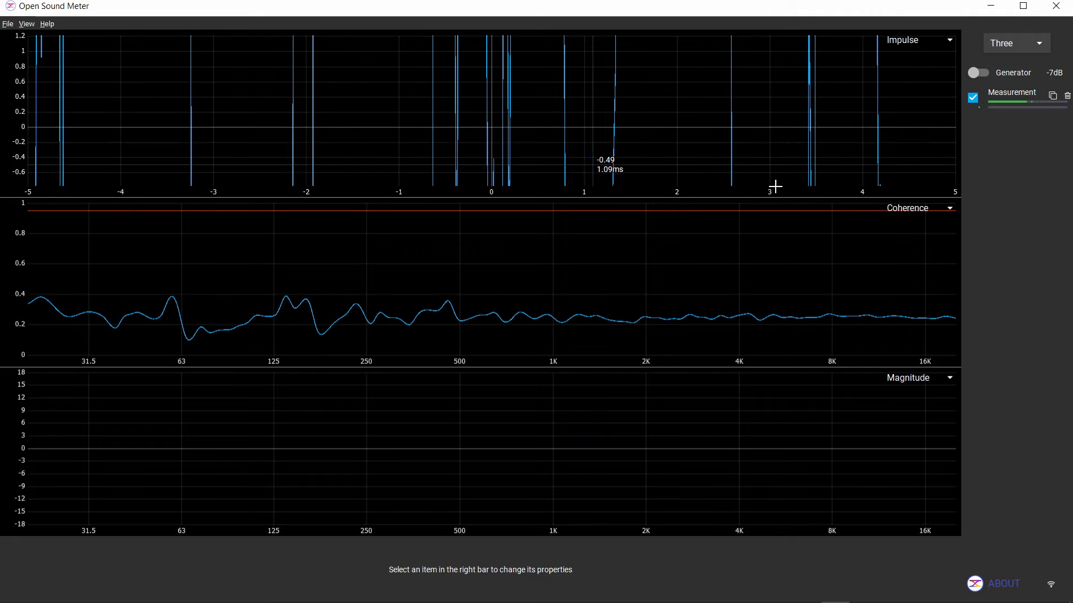
# Look through the display settings of the Coherence, Magnitude and Impulse charts
pyautogui.click(451, 278)
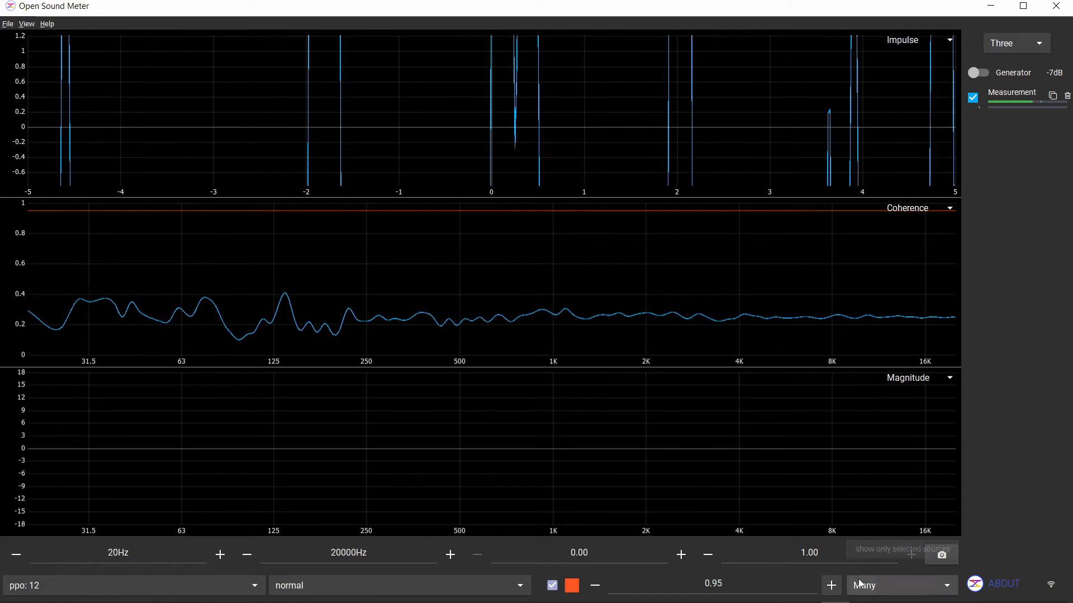
pyautogui.click(574, 420)
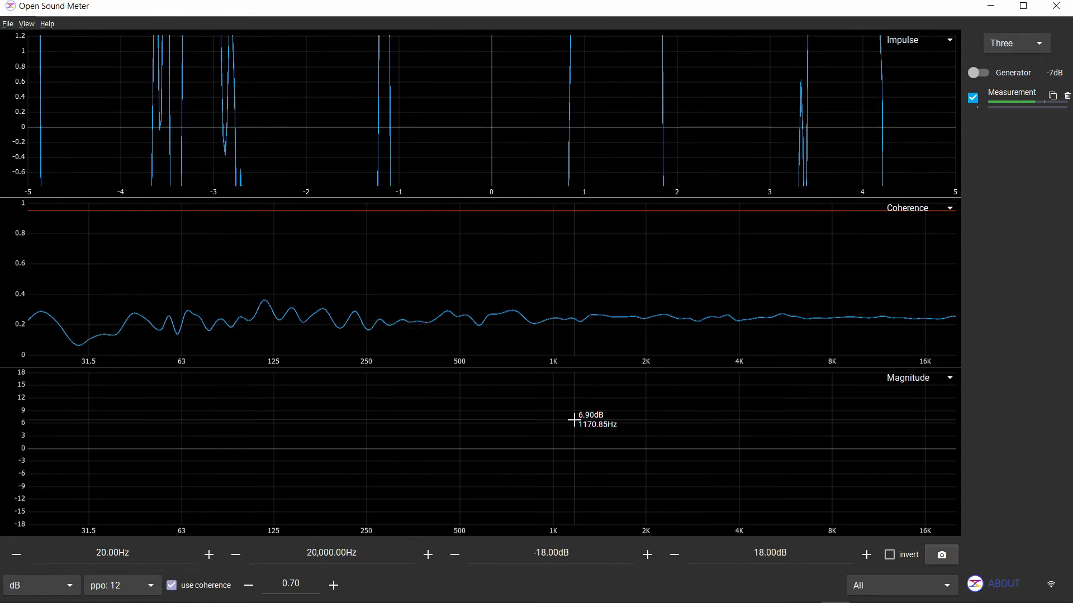
pyautogui.click(541, 146)
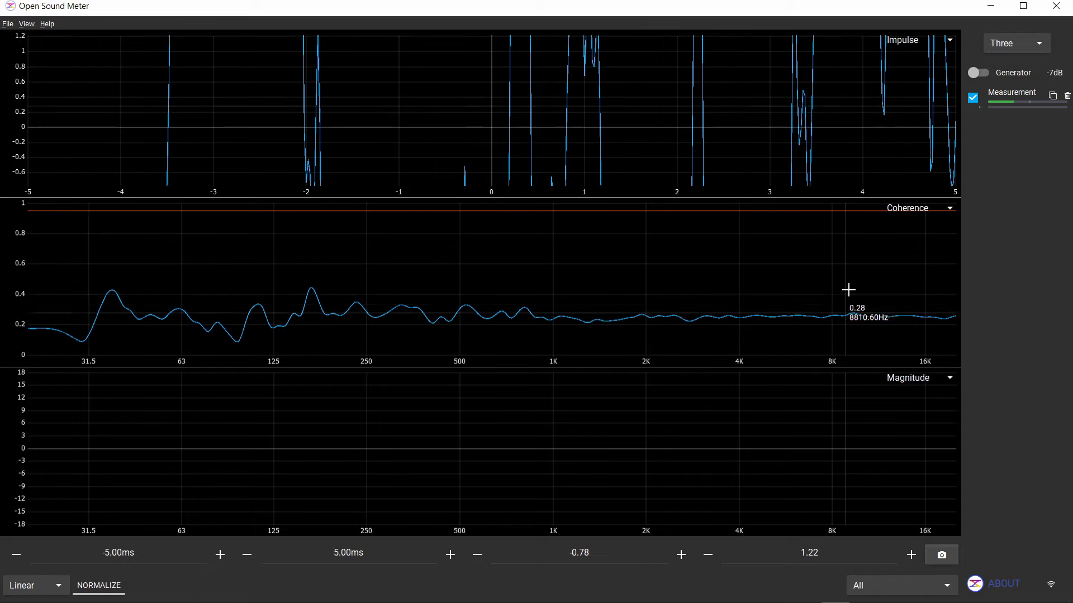
# Select the measurement and set its audio input device to DN32-USB ASIO Driver
pyautogui.click(1012, 103)
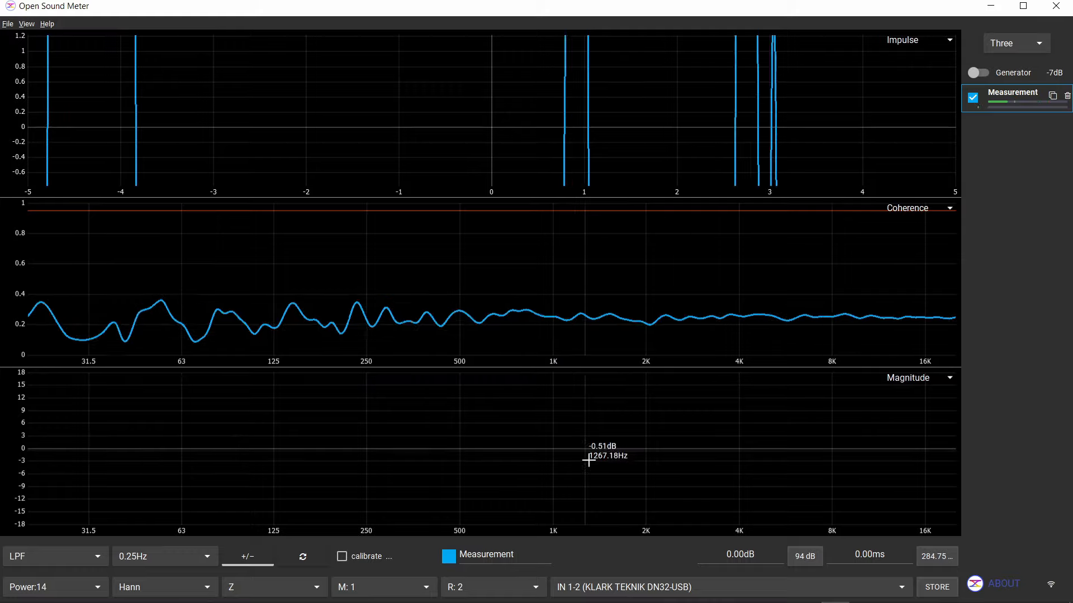
pyautogui.click(667, 587)
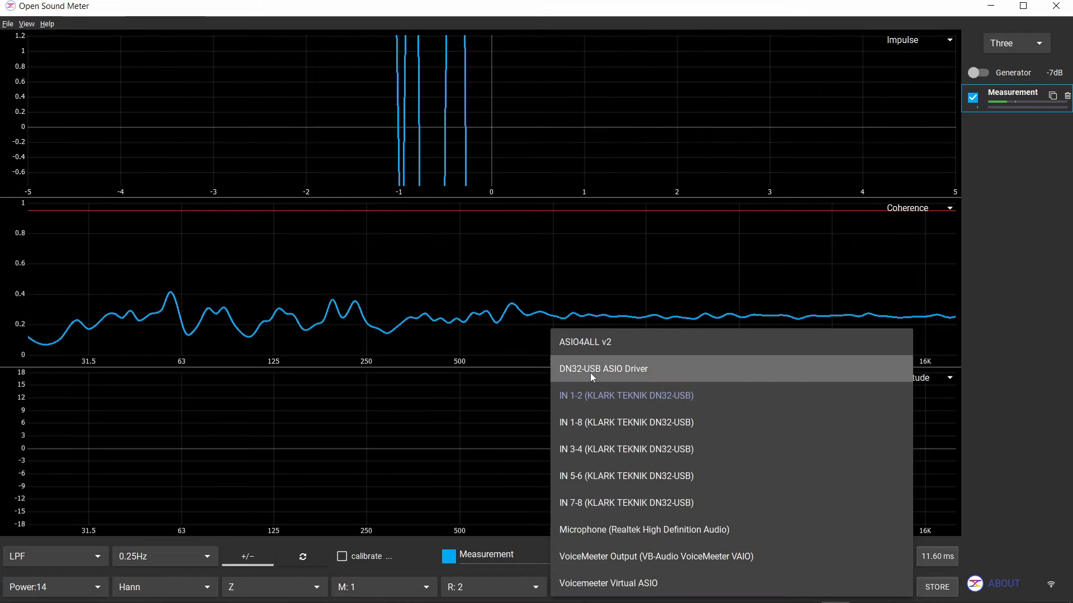
pyautogui.click(592, 377)
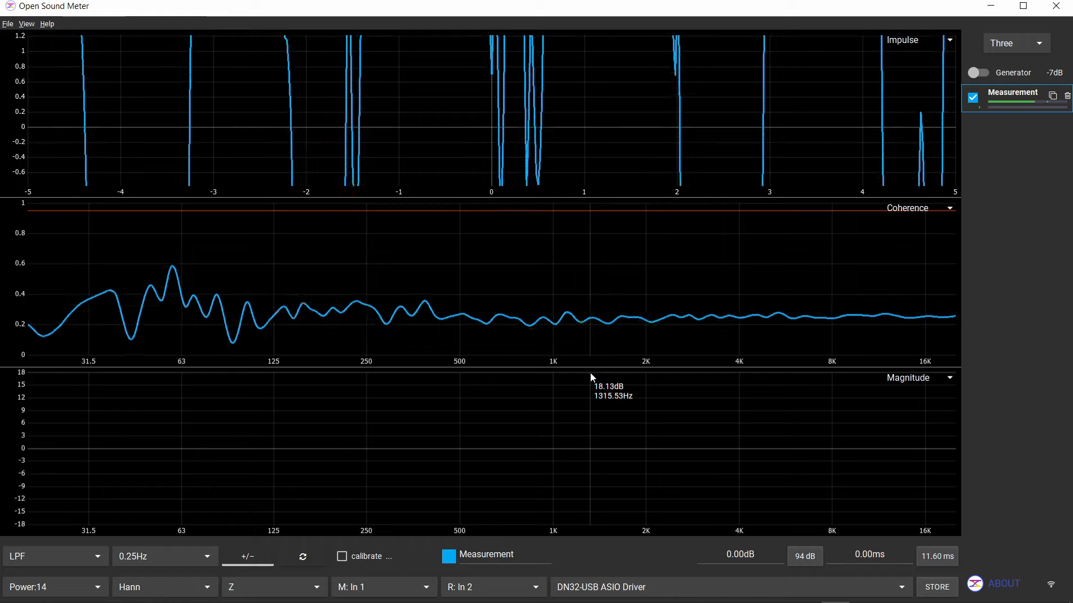
# Look through the available reference channels and the input device list, keeping DN32-USB ASIO Driver selected
pyautogui.click(479, 587)
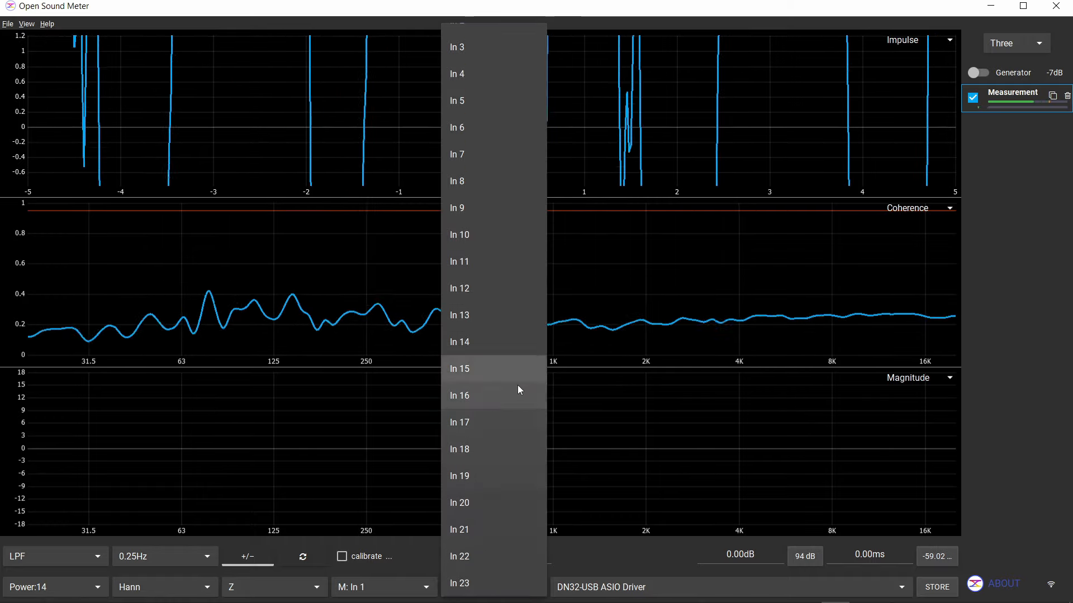
pyautogui.scroll(-2, 508, 410)
pyautogui.click(1033, 317)
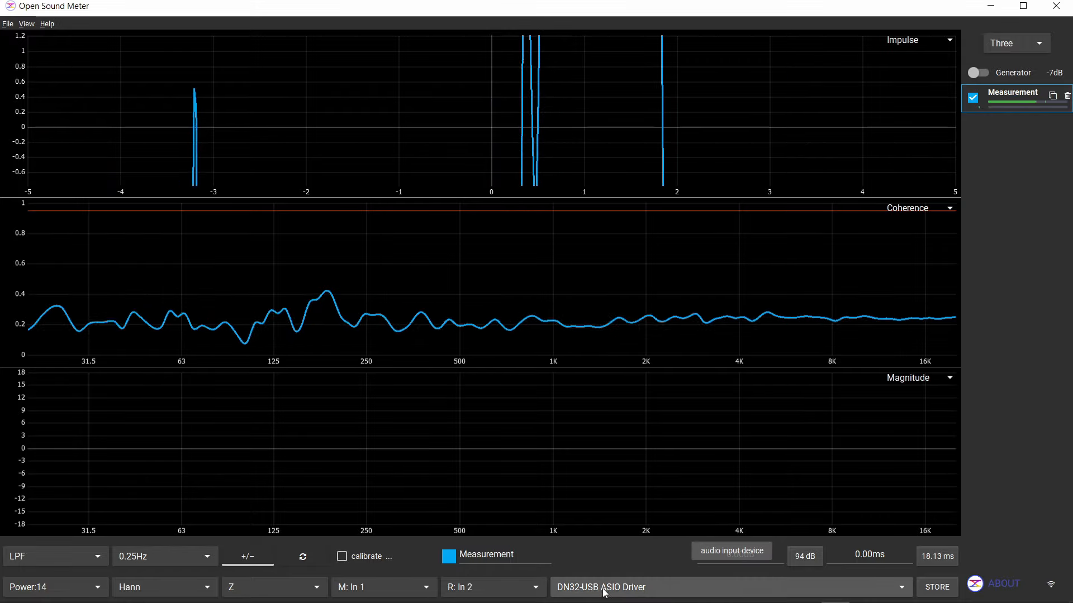
pyautogui.click(693, 588)
pyautogui.click(579, 368)
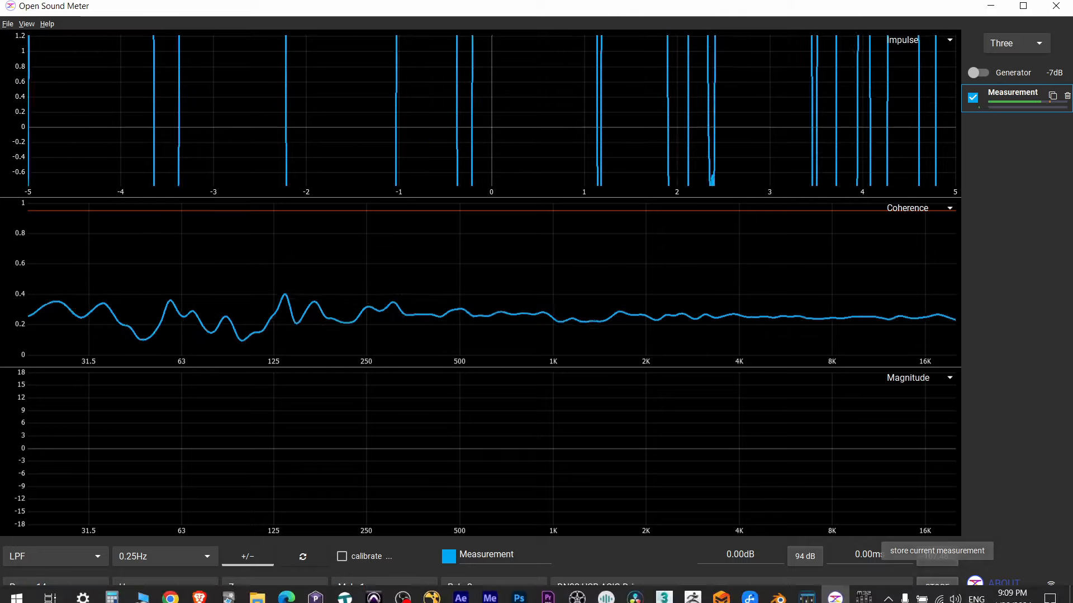
# Check the USB audio device status in the X-AIR Control Panel and close it
pyautogui.click(888, 590)
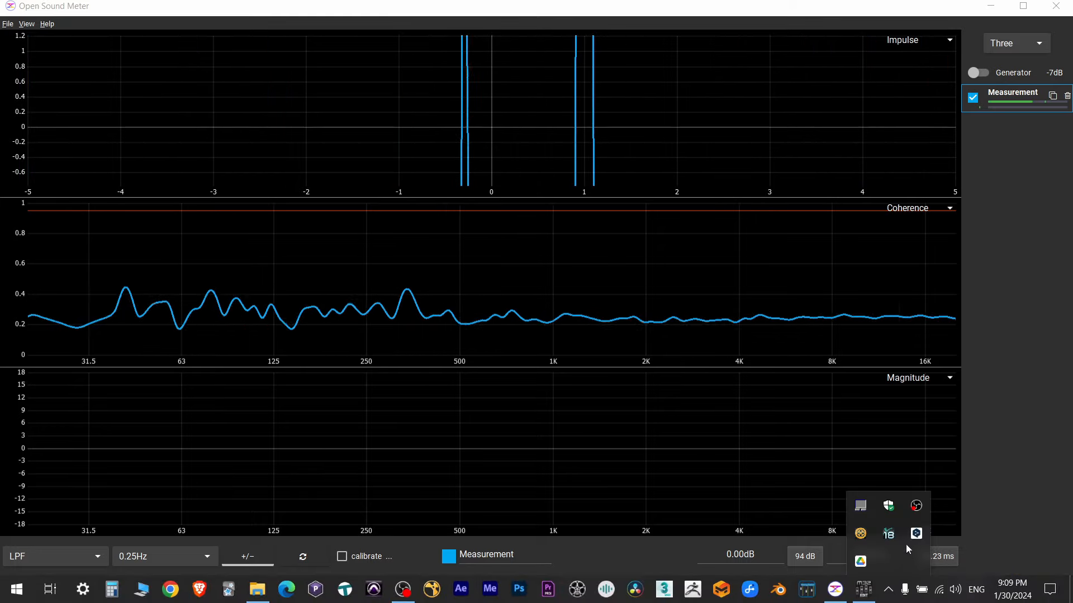
pyautogui.click(894, 535)
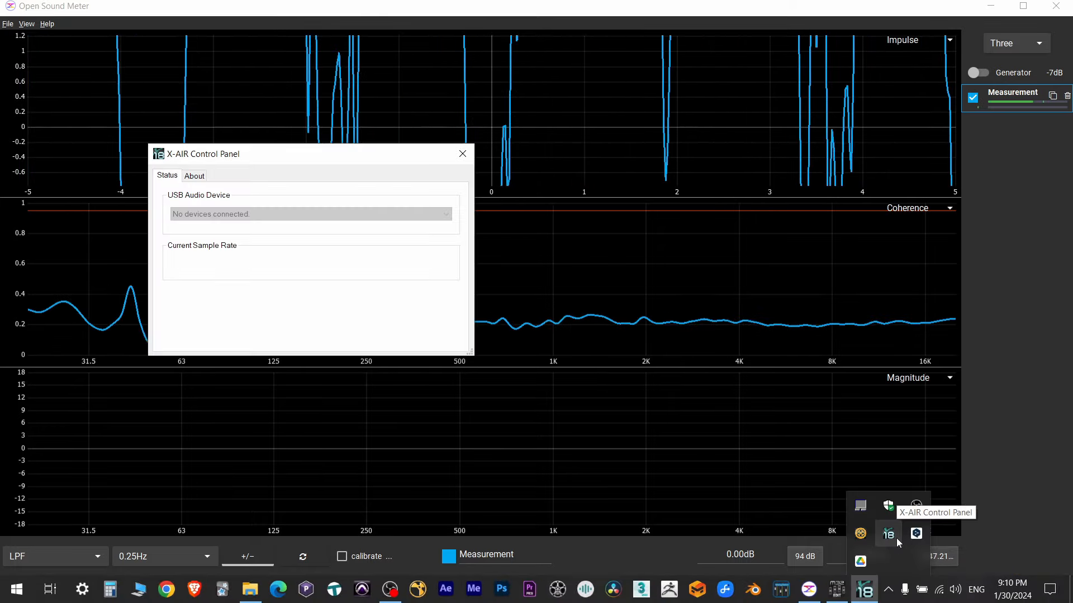
pyautogui.click(466, 157)
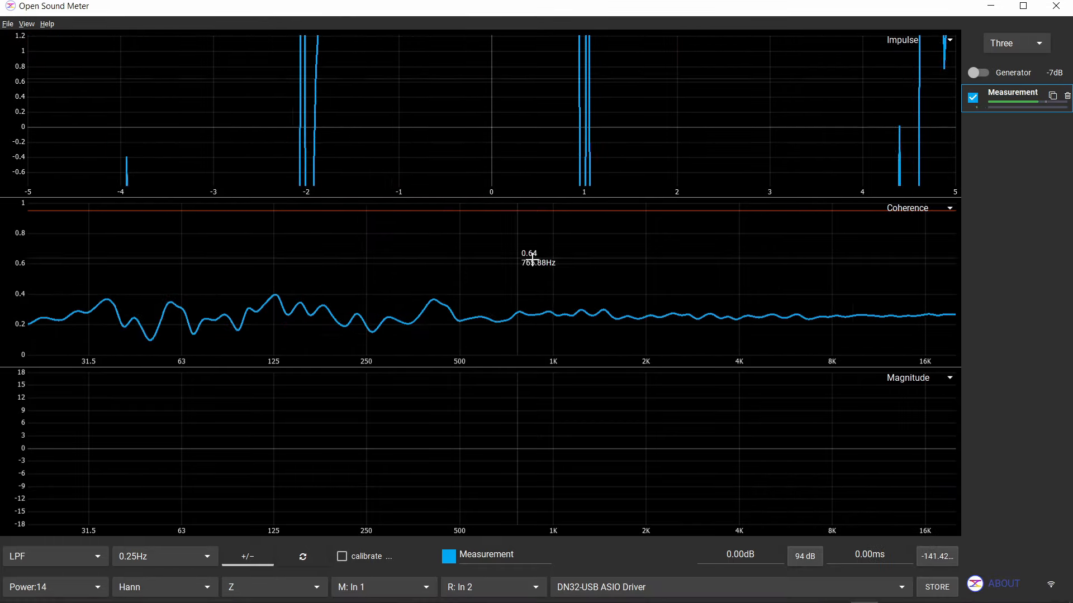
# Assign In 16 as the measurement channel and In 15 as the reference channel on the DN32-USB ASIO Driver
pyautogui.click(638, 593)
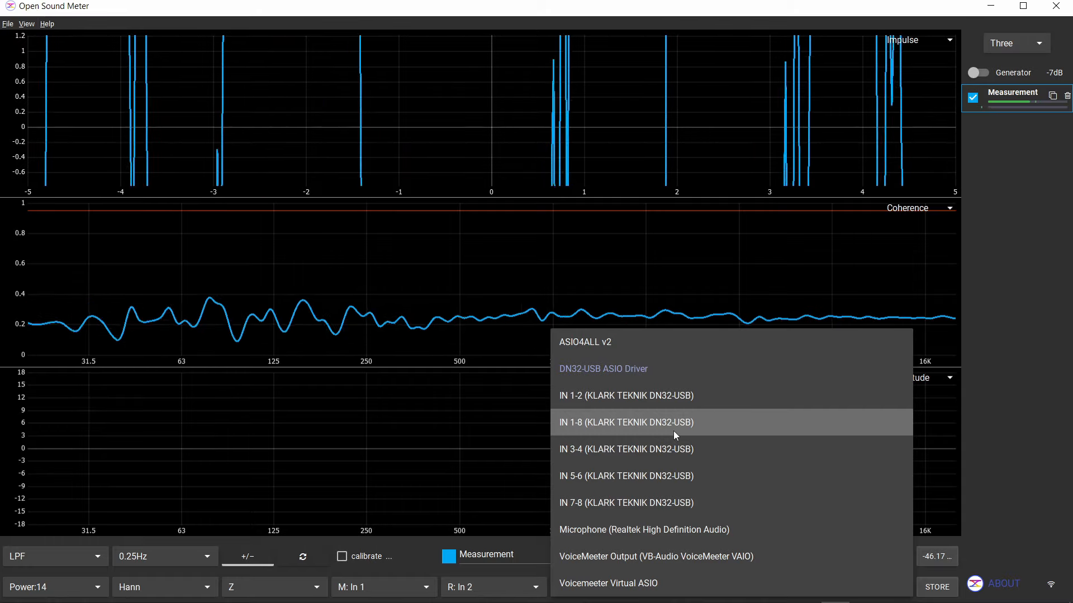
pyautogui.click(656, 370)
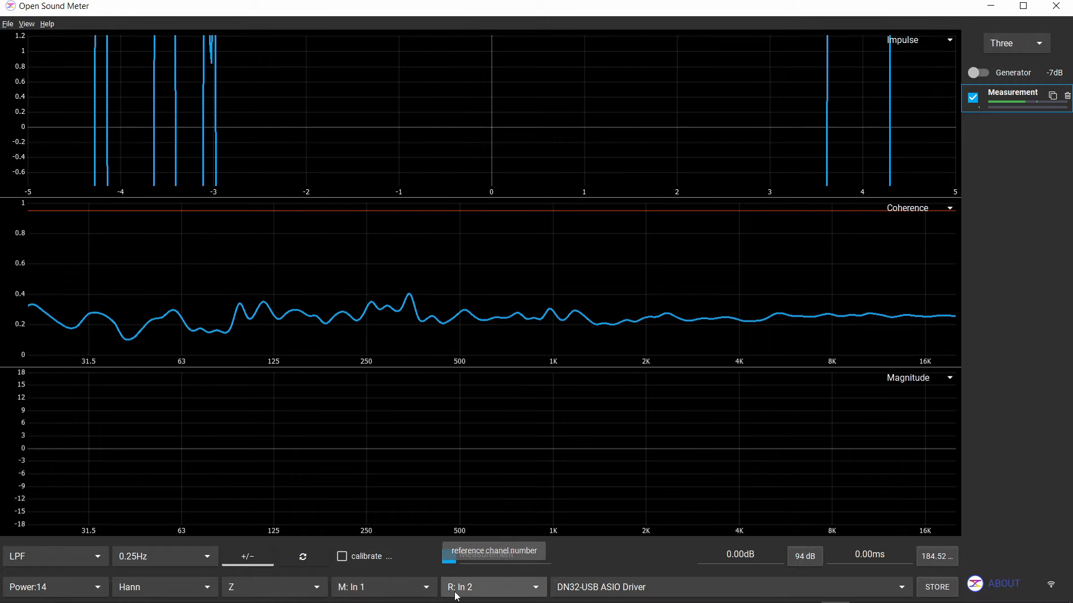
pyautogui.click(406, 594)
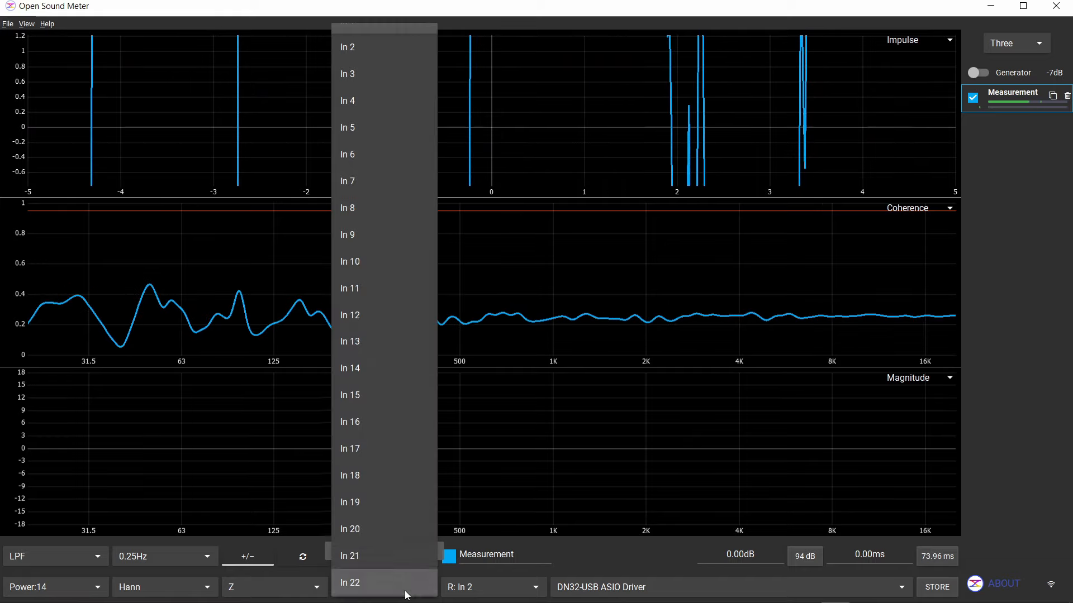
pyautogui.click(407, 595)
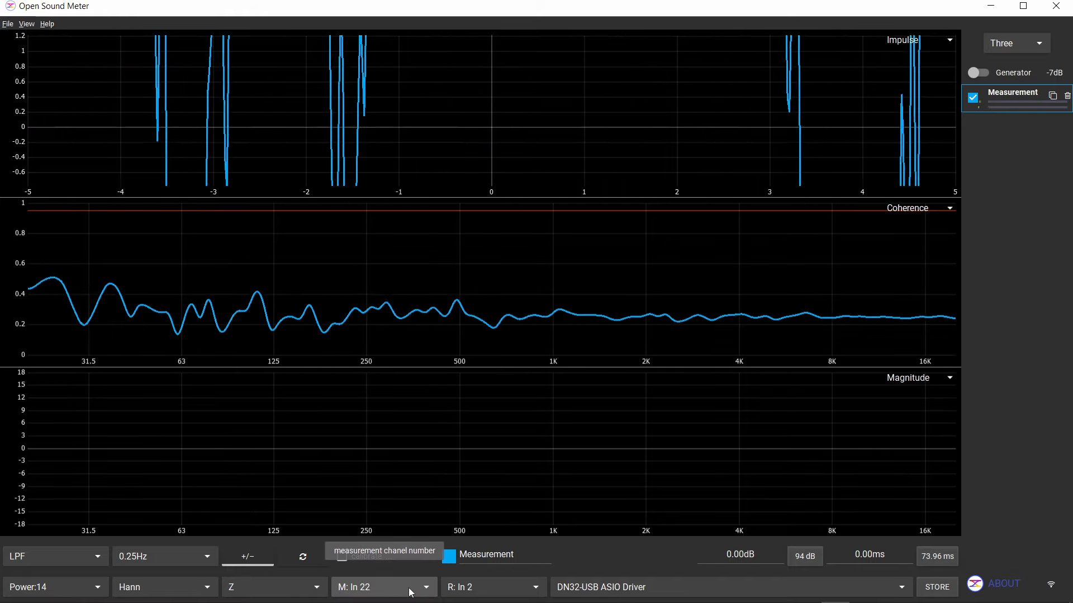
pyautogui.click(391, 586)
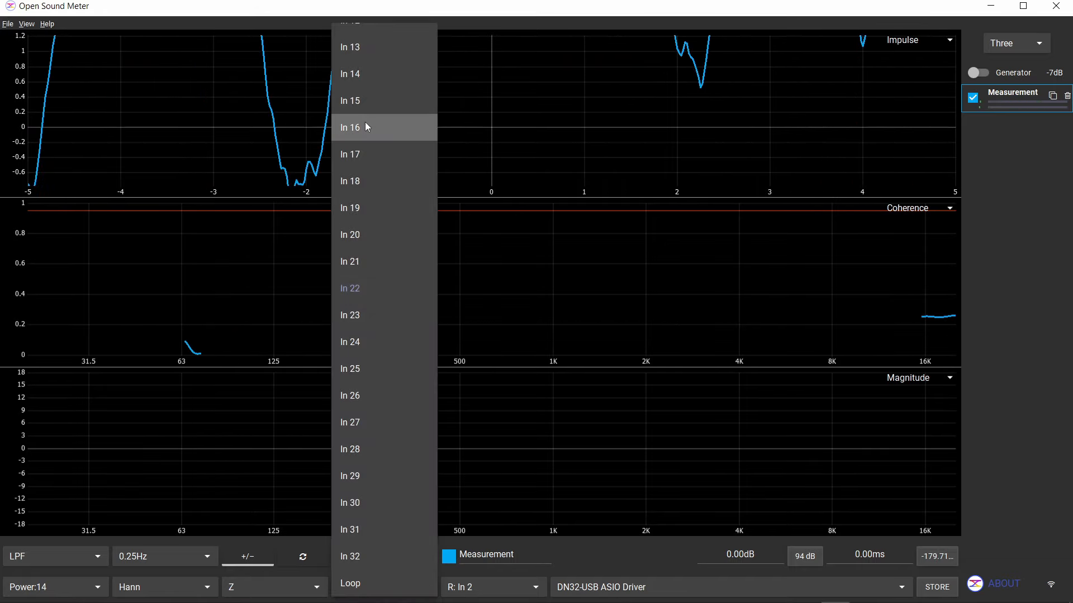
pyautogui.click(365, 122)
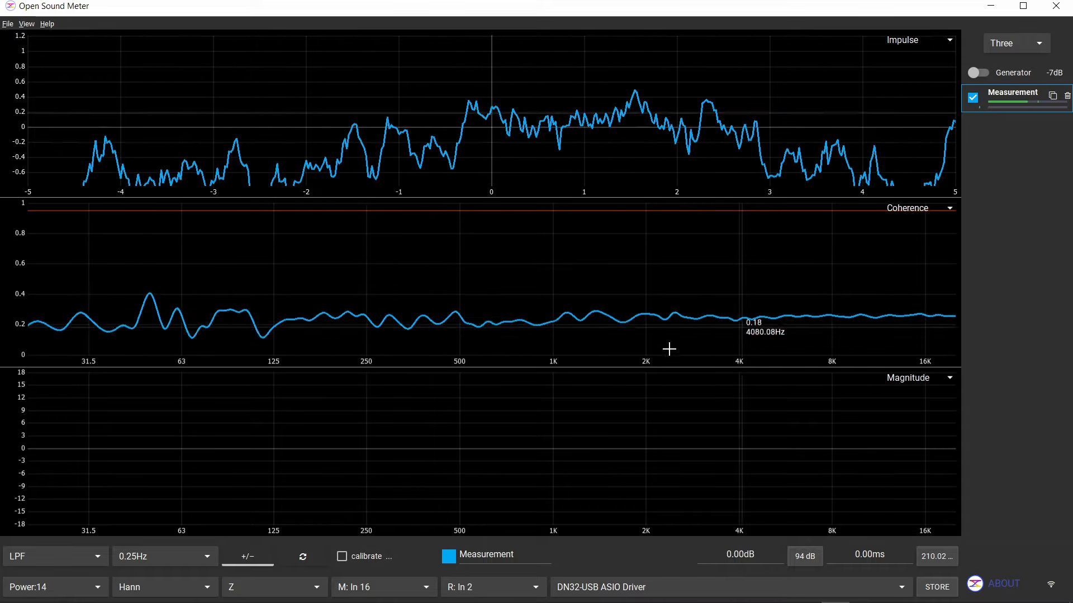
pyautogui.click(506, 598)
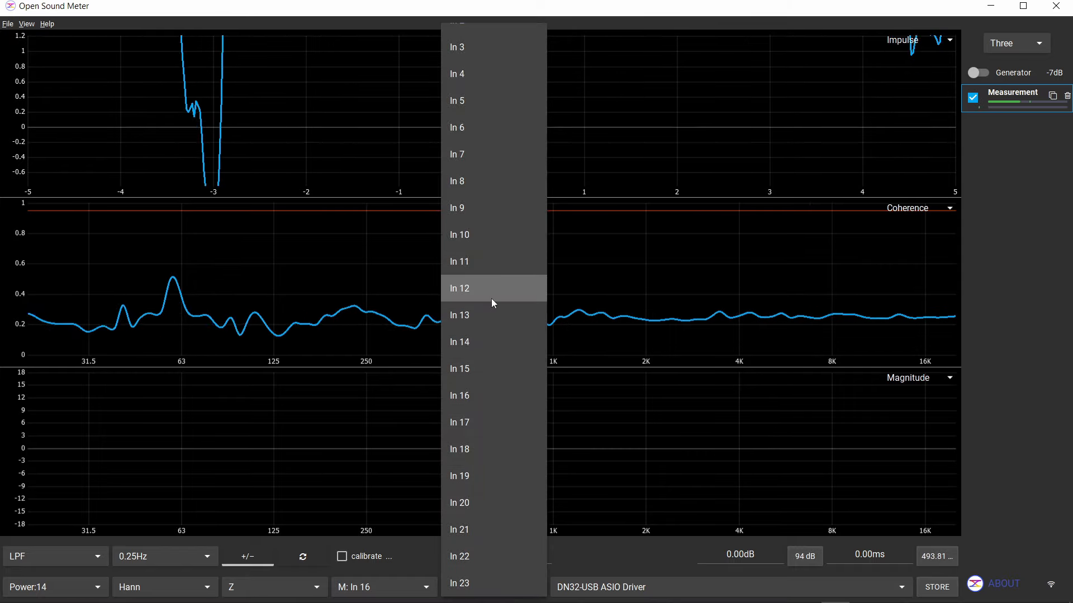
pyautogui.click(487, 368)
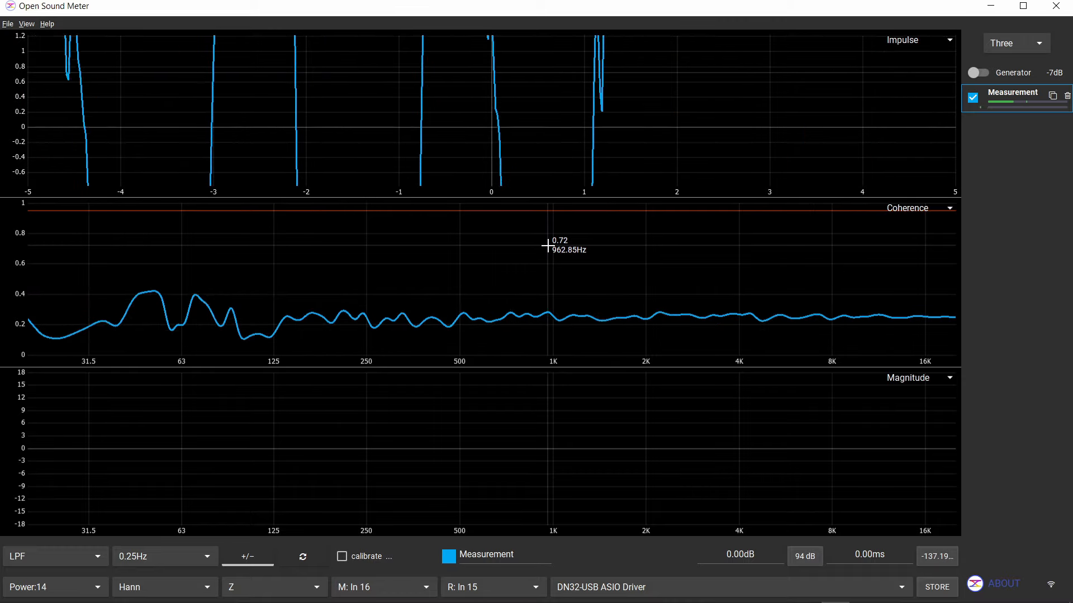
# Set the generator's output device to DN32-USB ASIO Driver and leave only Out 1 enabled as its output channel
pyautogui.click(1017, 75)
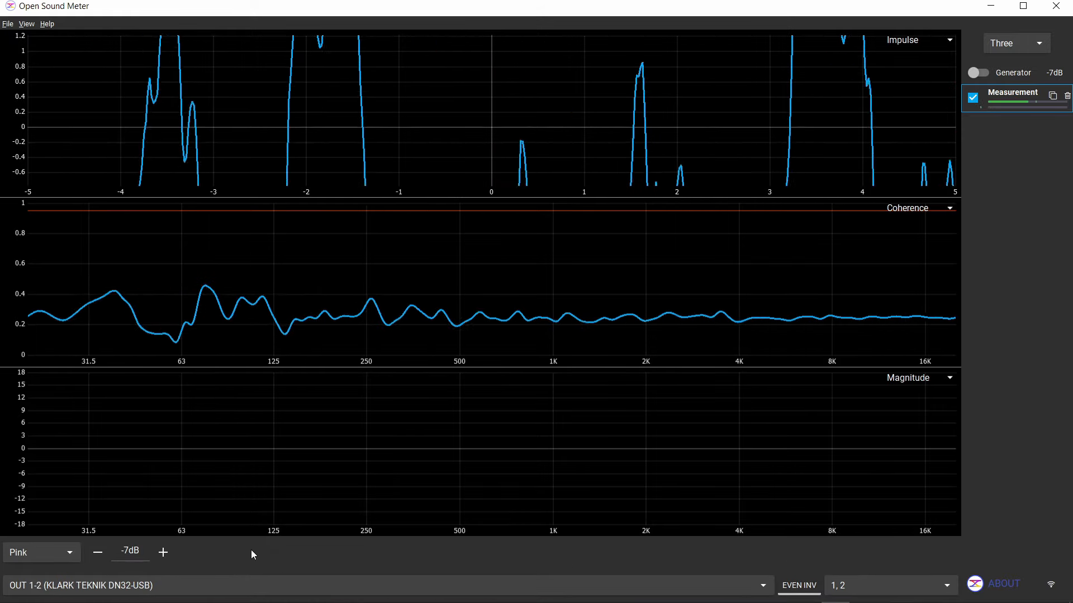
pyautogui.click(212, 585)
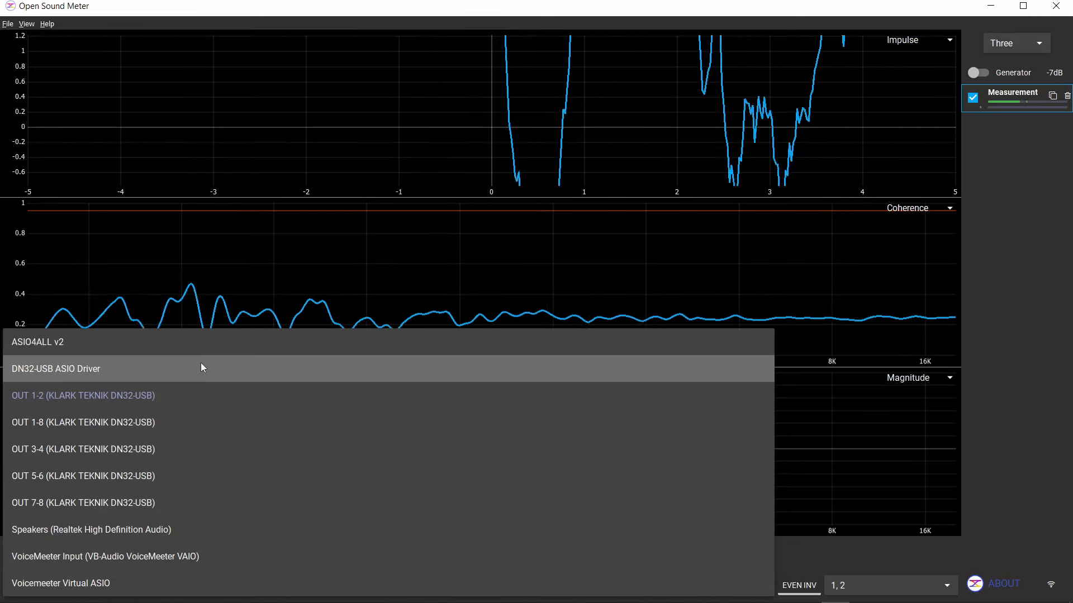
pyautogui.click(116, 370)
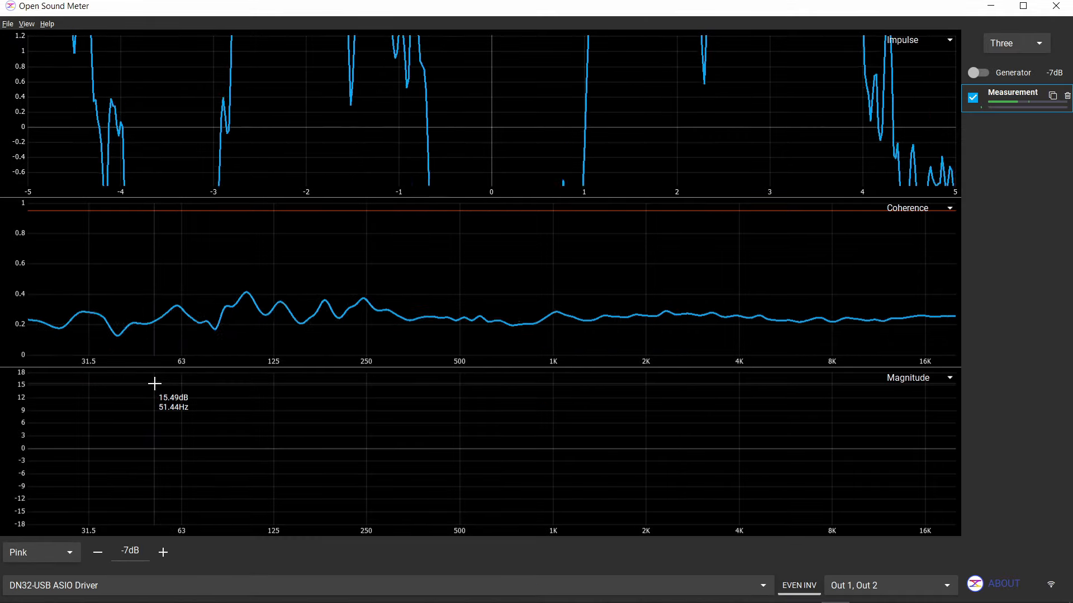
pyautogui.click(855, 586)
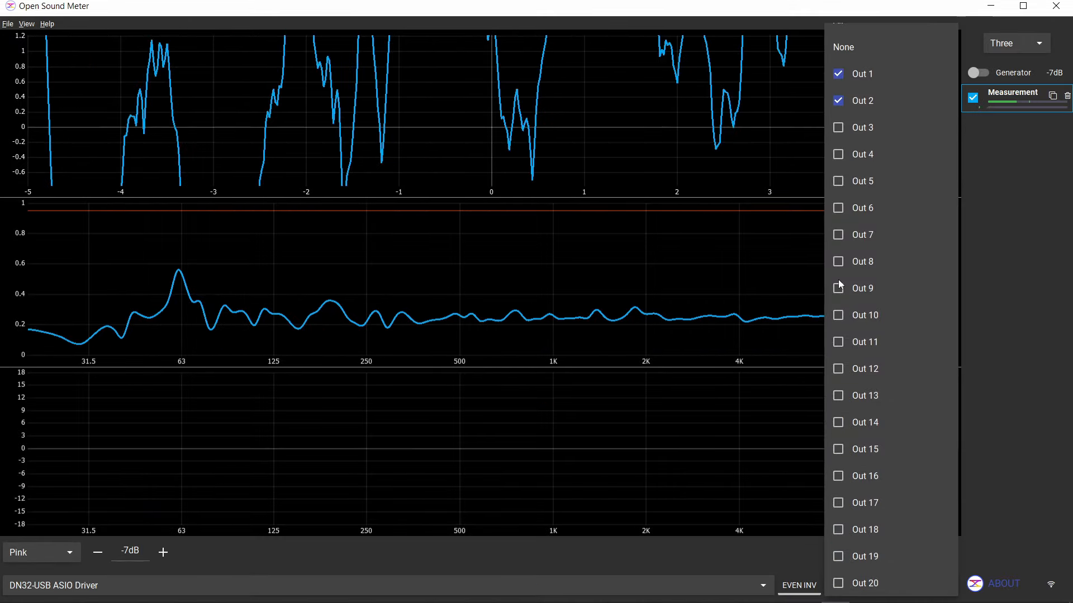
pyautogui.click(840, 101)
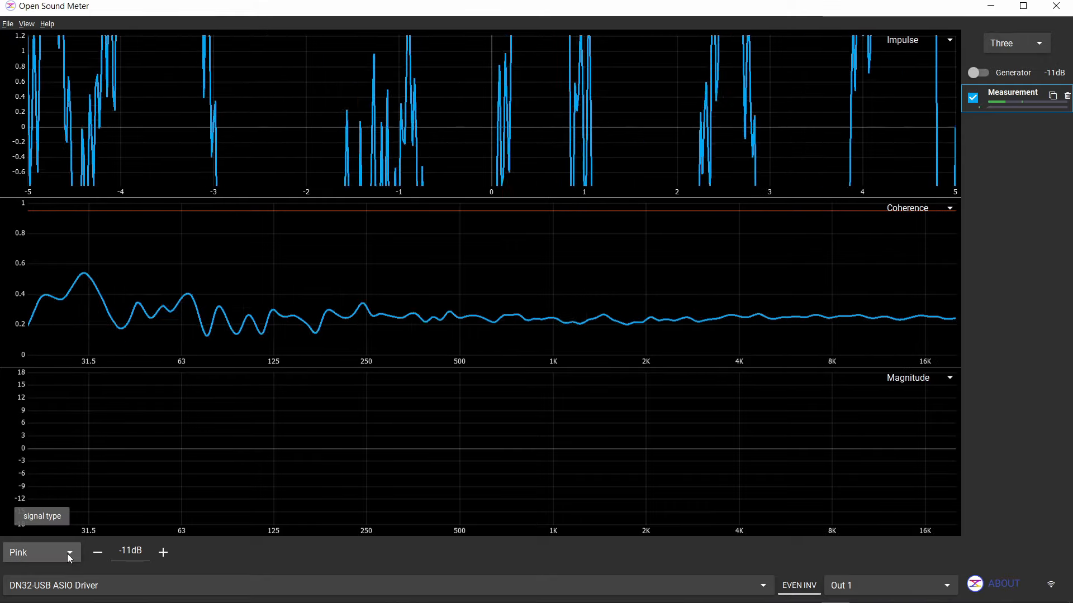
# Keep Pink as the generator's signal type and set its gain to -12 dB
pyautogui.click(53, 554)
pyautogui.click(41, 391)
pyautogui.click(91, 552)
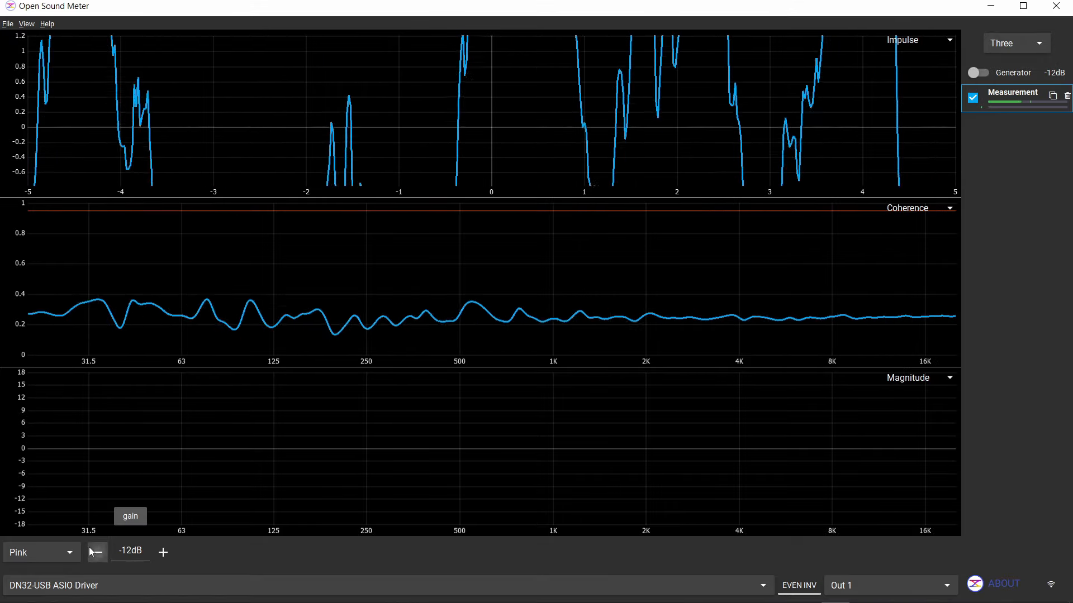
pyautogui.click(91, 551)
pyautogui.click(91, 550)
pyautogui.click(91, 550)
pyautogui.click(91, 551)
pyautogui.click(91, 551)
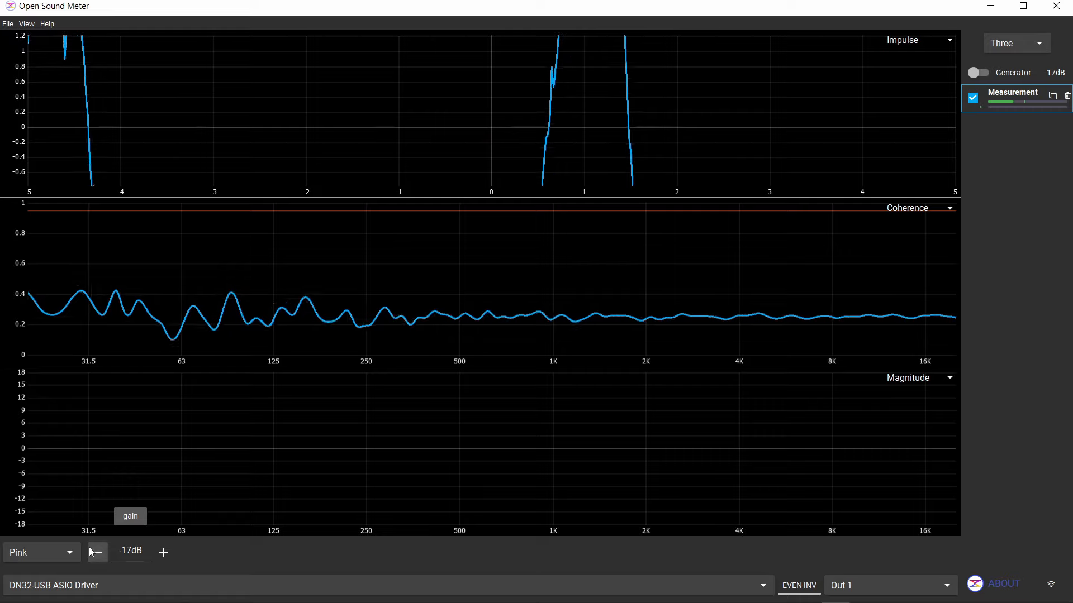
pyautogui.click(90, 551)
pyautogui.click(162, 552)
pyautogui.click(163, 552)
pyautogui.click(162, 552)
pyautogui.click(163, 552)
pyautogui.click(162, 552)
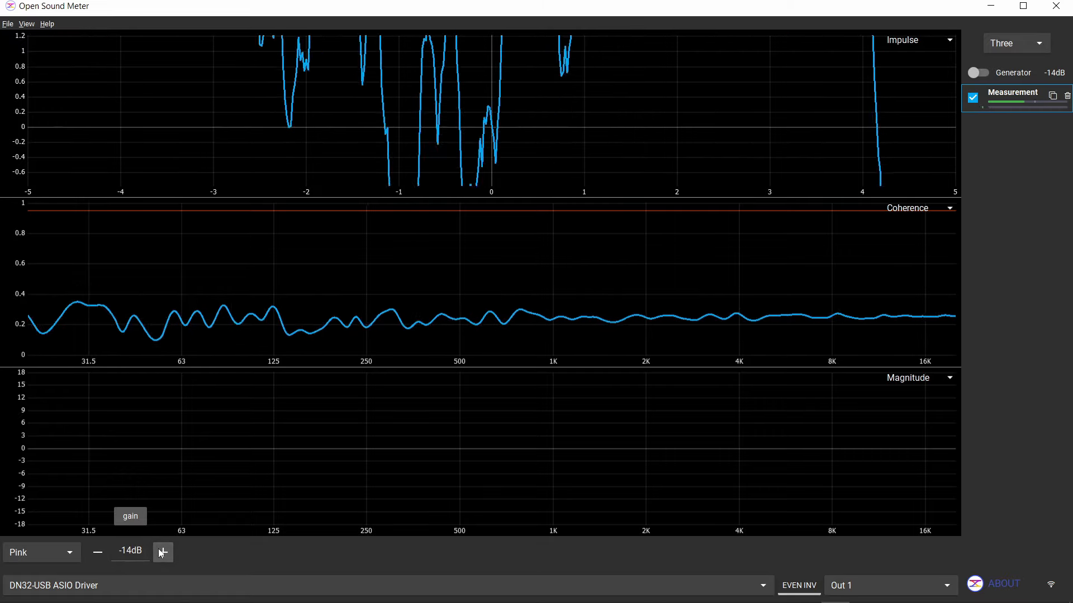
pyautogui.click(163, 552)
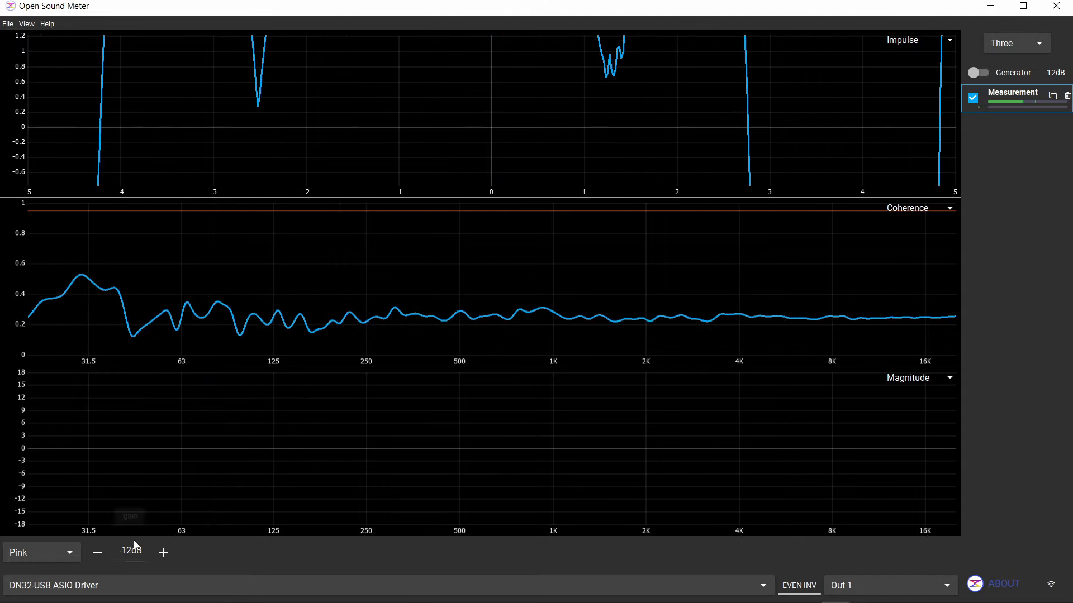
# Turn on the generator, switch to M32 Edit and set Aux In Remap to Card 1-2 in the input routing
pyautogui.click(978, 73)
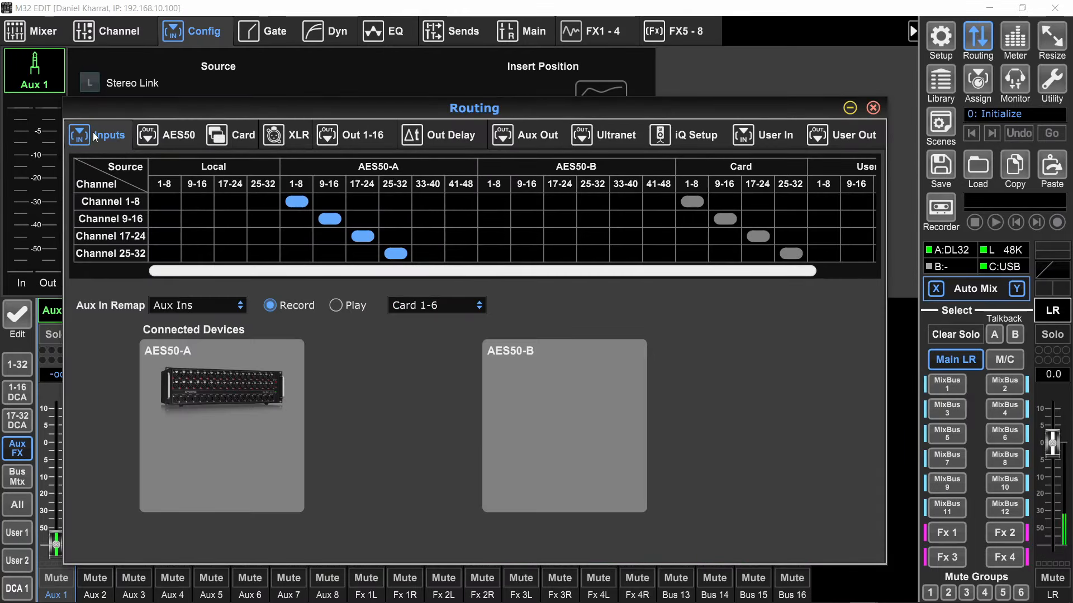
pyautogui.click(182, 306)
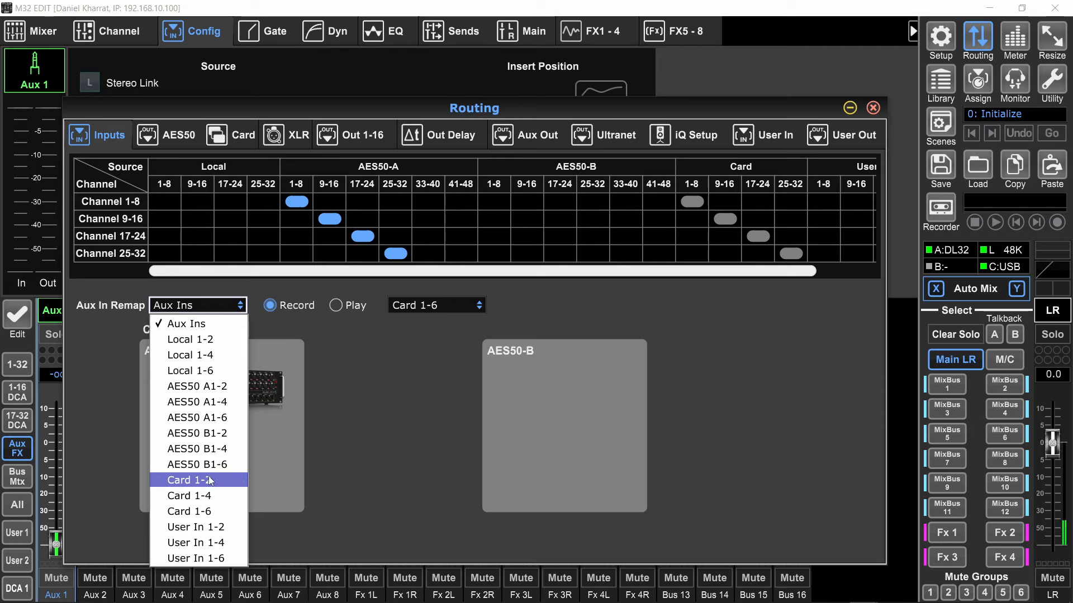
pyautogui.click(210, 481)
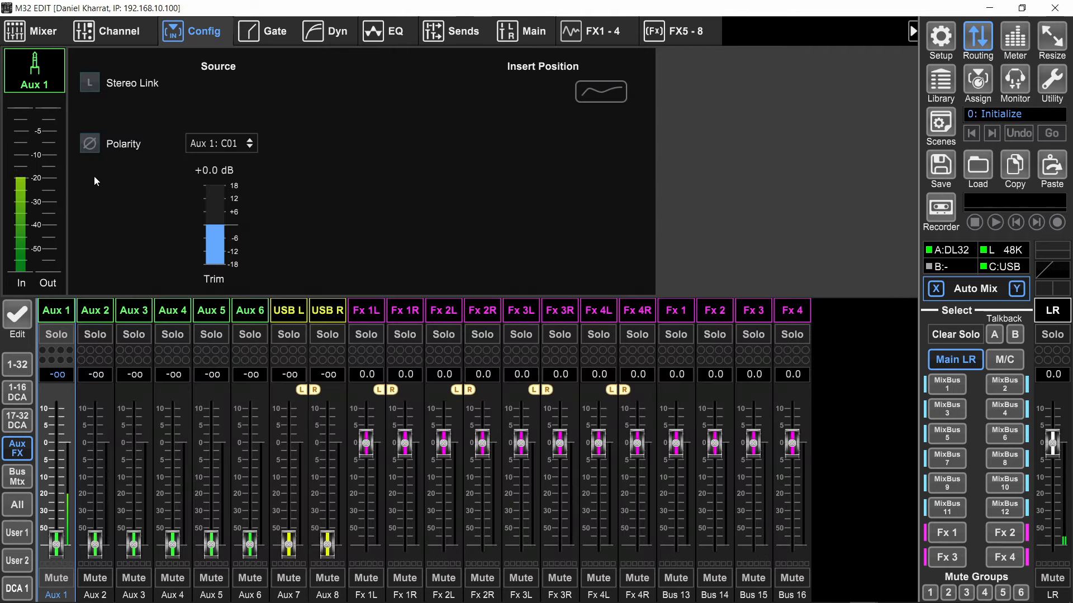
# Toggle the generator off and on while checking the Aux 1 input meter in M32 Edit, and try raising the Aux 1 fader
pyautogui.hotkey('alt', 'Tab')
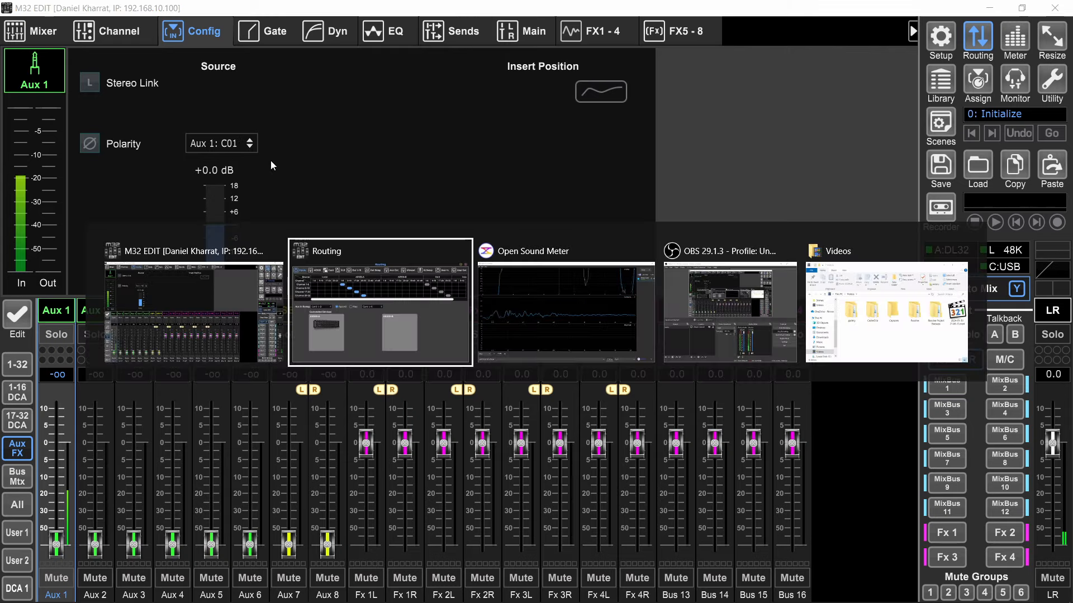
pyautogui.hotkey('alt', 'Tab')
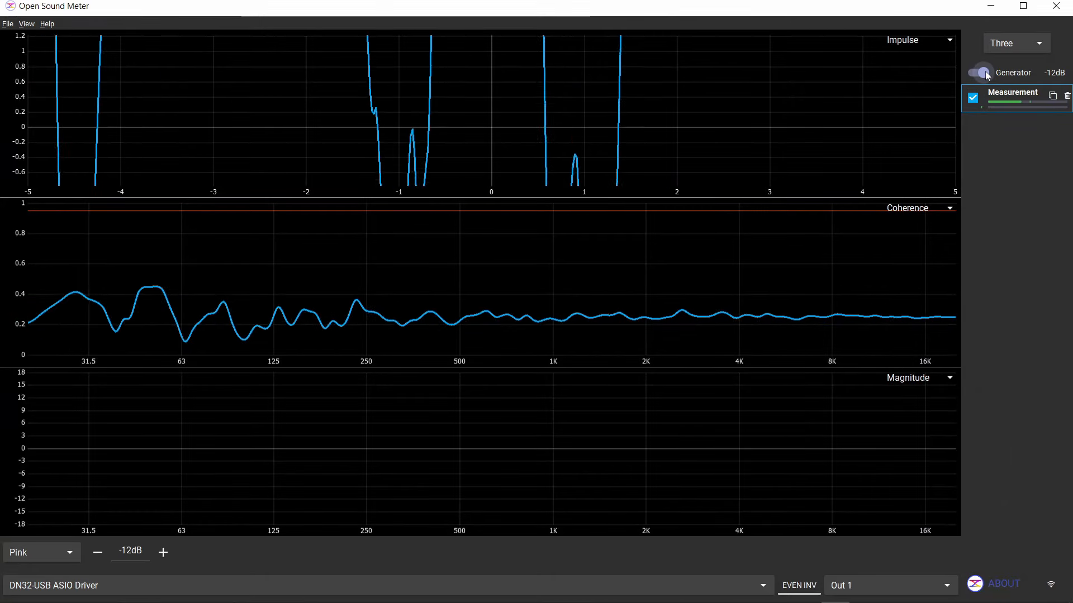
pyautogui.click(984, 74)
pyautogui.hotkey('alt', 'Tab')
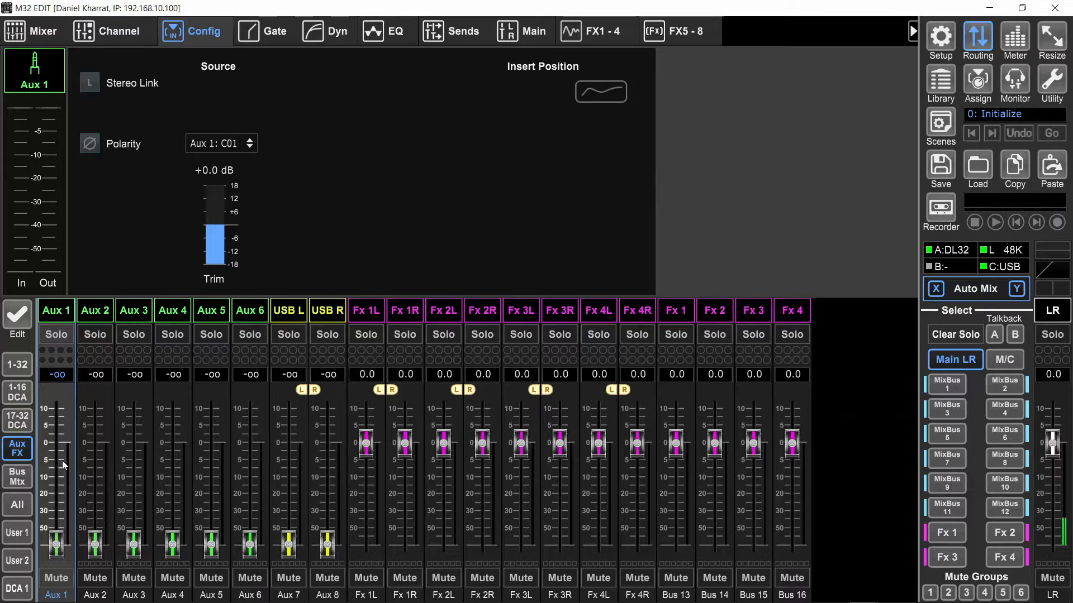
pyautogui.hotkey('alt', 'Tab')
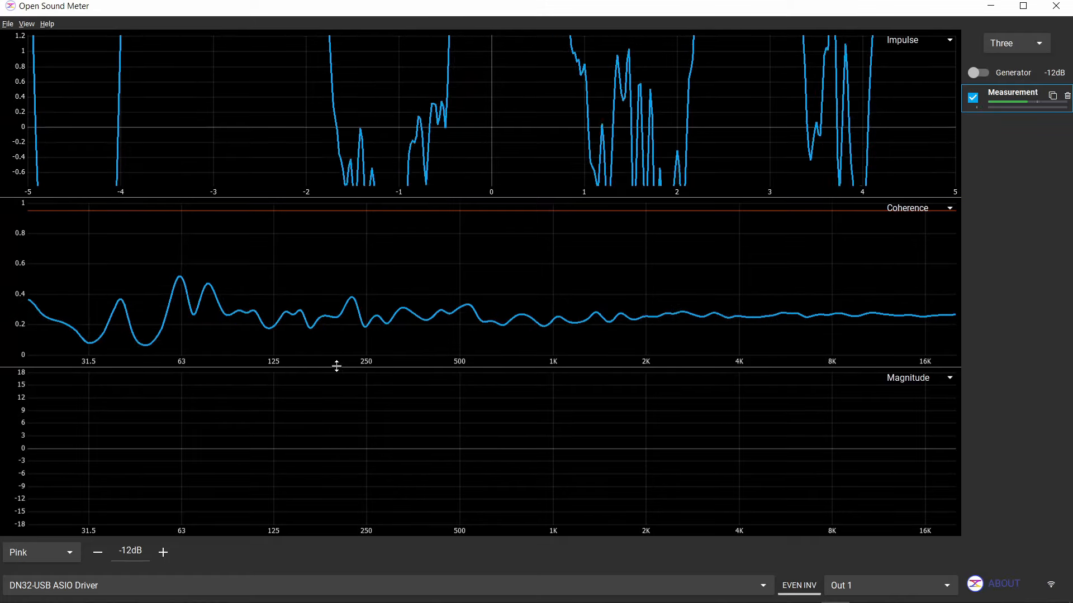
pyautogui.press('space')
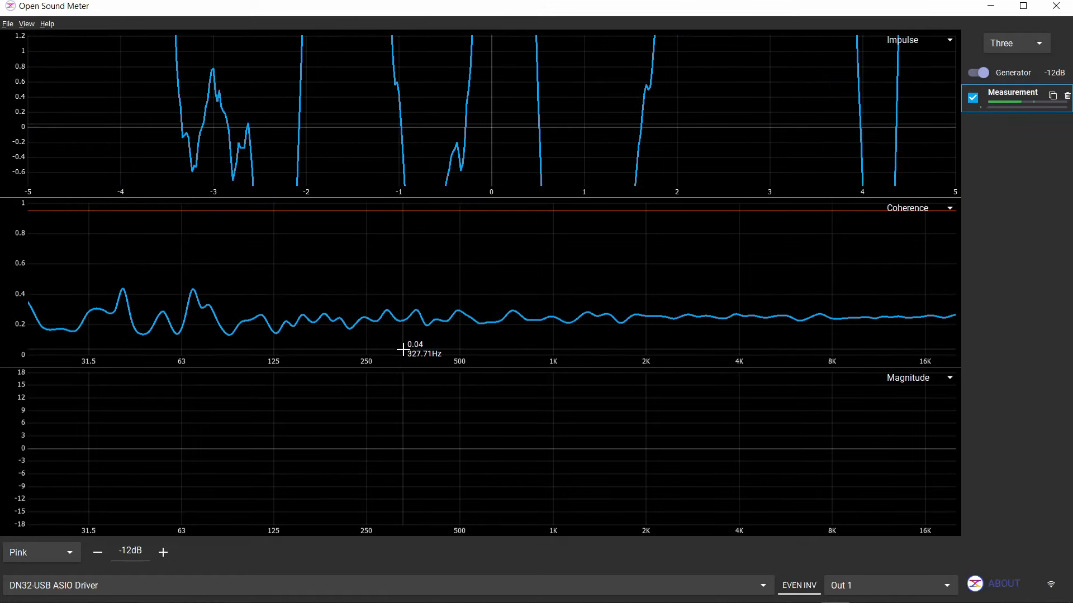
pyautogui.hotkey('ctrl', 'g')
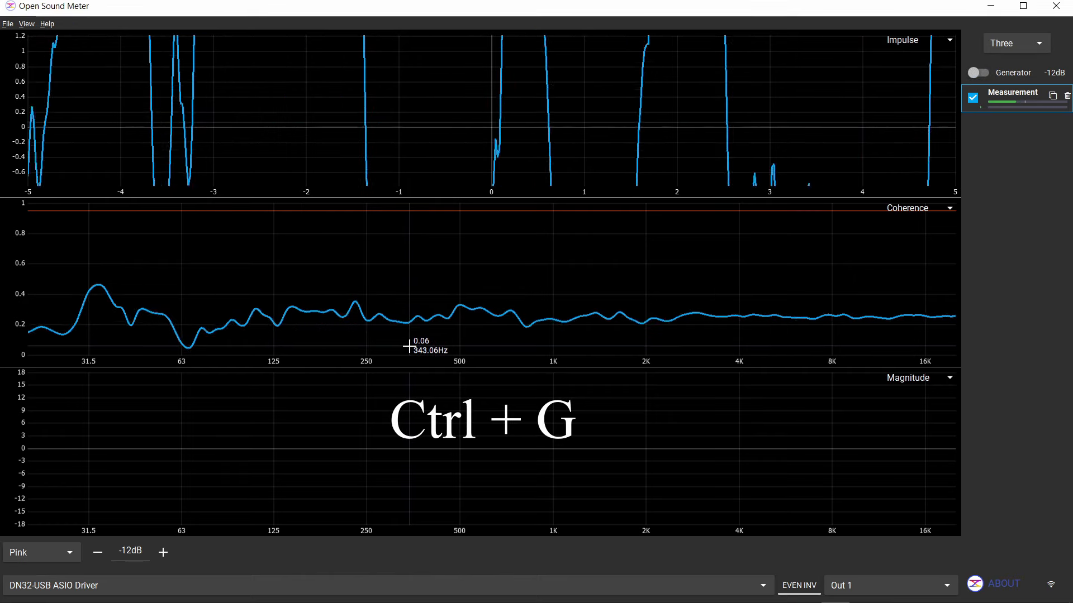
pyautogui.hotkey('alt', 'Tab')
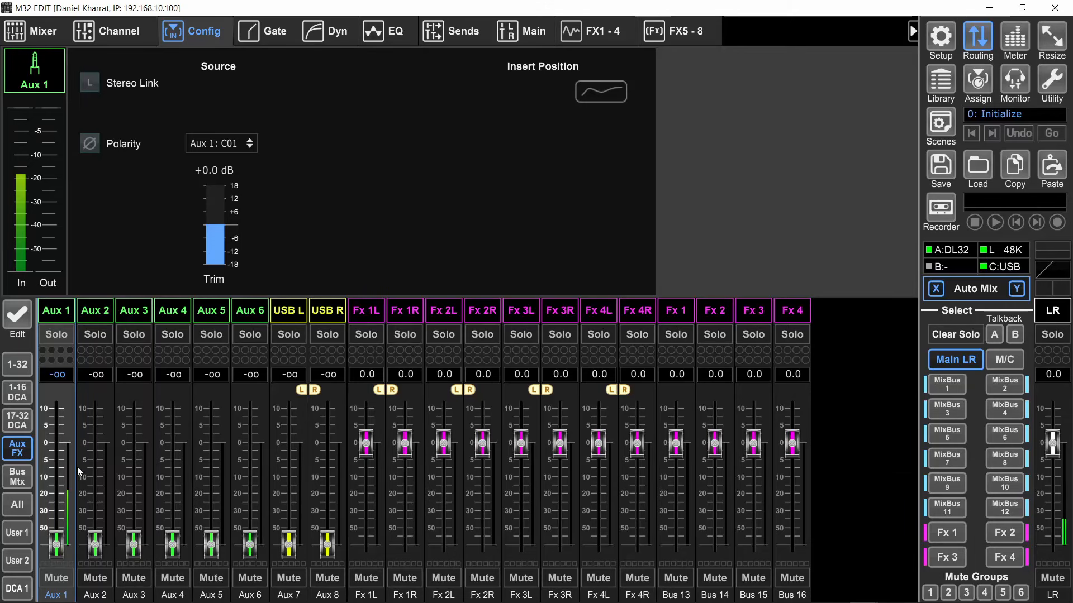
pyautogui.moveTo(58, 549); pyautogui.dragTo(56, 492)
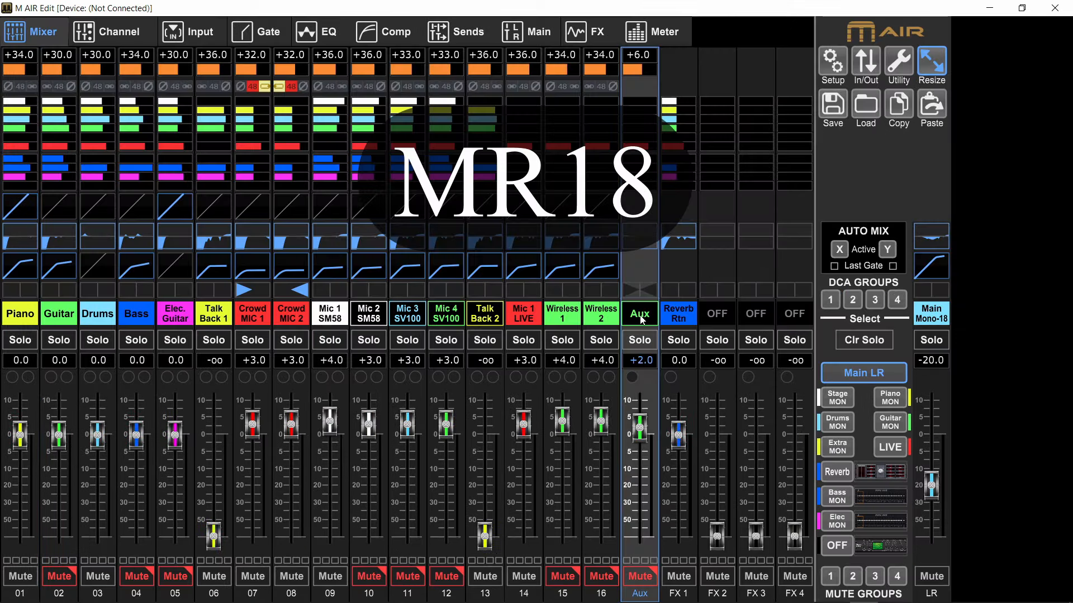
# In M AIR Edit, set the Aux channel's source to USB and pick its USB return, and try Out 2 as generator output
pyautogui.click(177, 35)
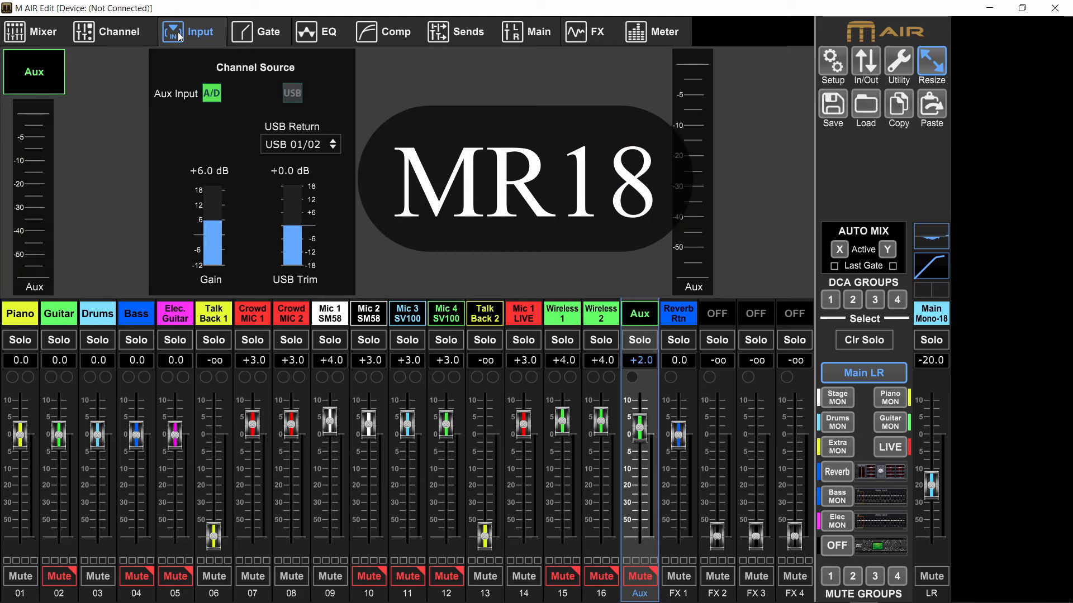
pyautogui.click(296, 94)
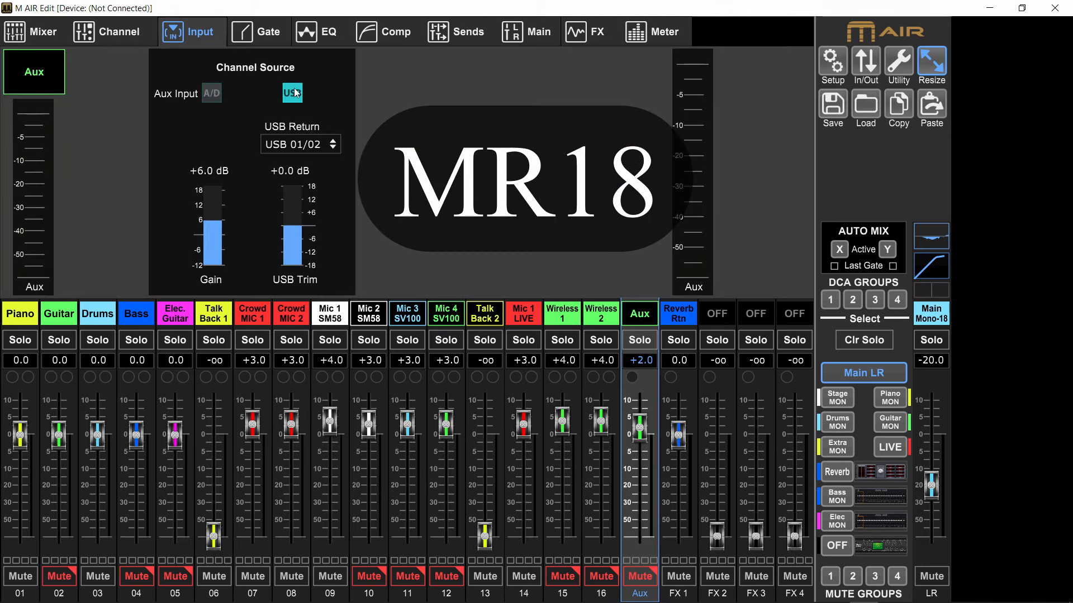
pyautogui.click(287, 150)
pyautogui.click(302, 171)
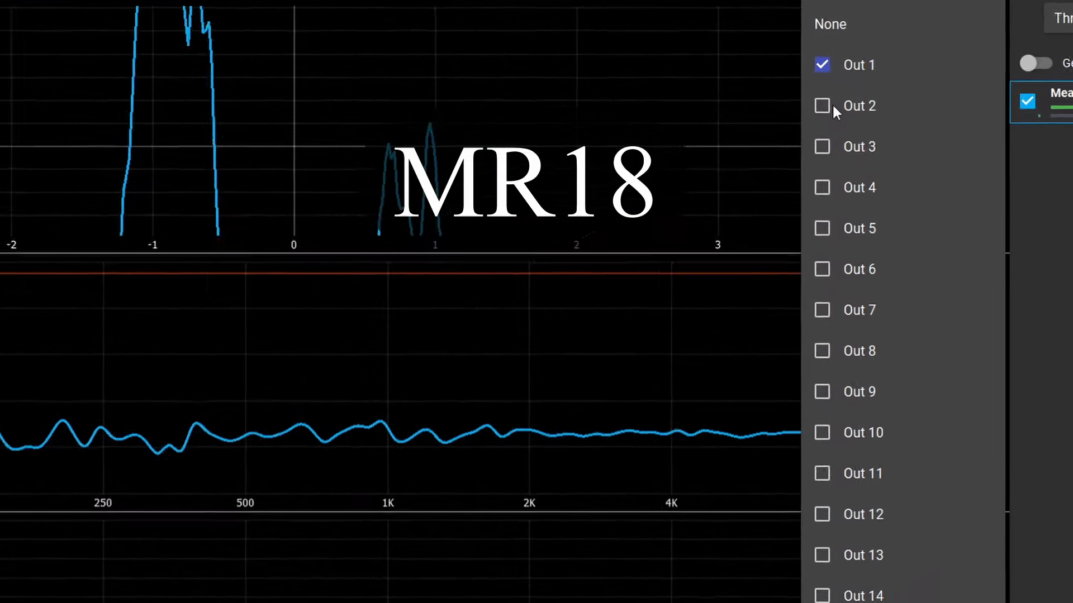
pyautogui.click(828, 105)
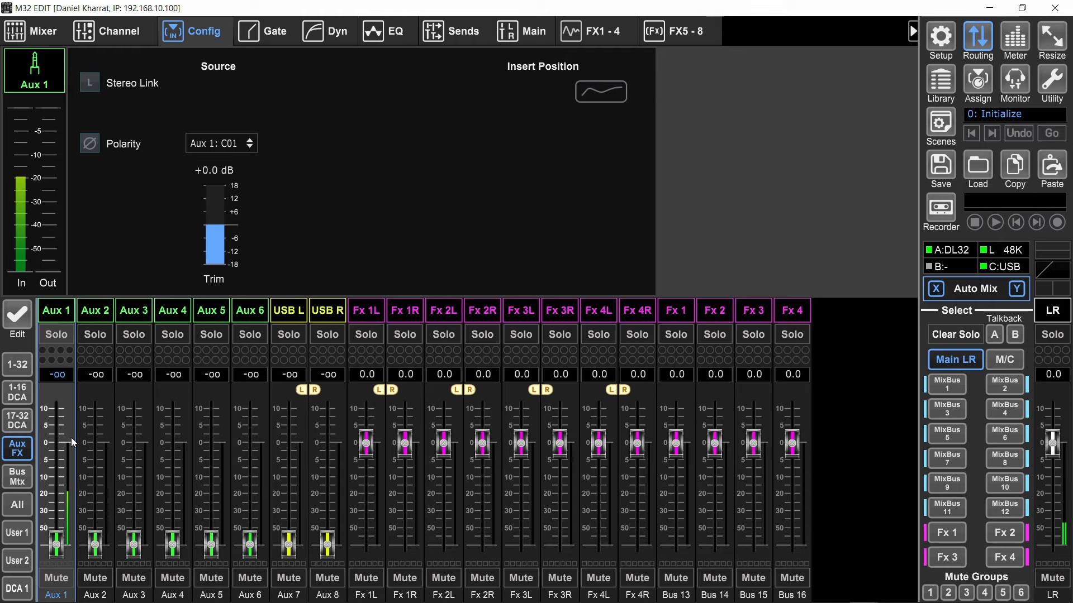
# In M32 Edit, set the Aux 1 send level to MixBus 1 to 0 dB
pyautogui.click(947, 383)
pyautogui.scroll(10, 55, 380)
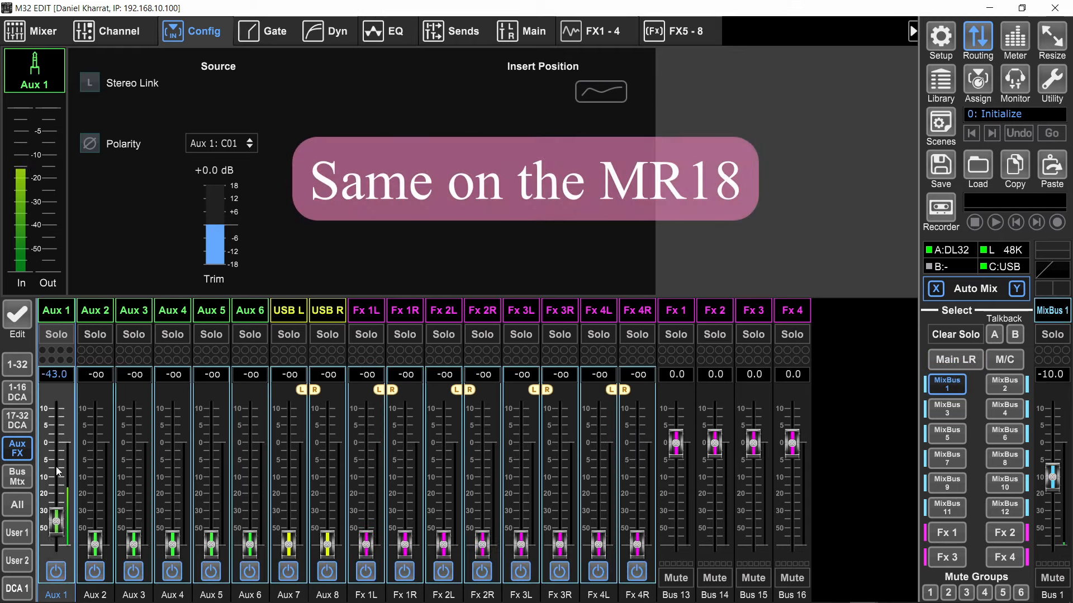
pyautogui.click(54, 374)
pyautogui.write('0')
pyautogui.press('Return')
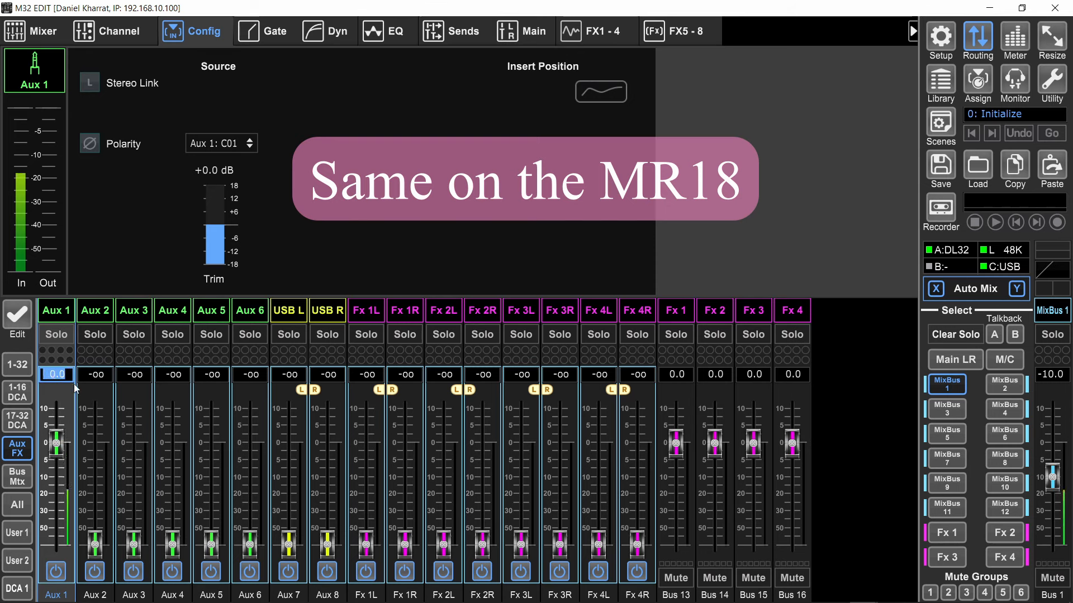
# Set the MixBus 1 master level to 0 dB
pyautogui.click(1054, 375)
pyautogui.write('0')
pyautogui.press('Return')
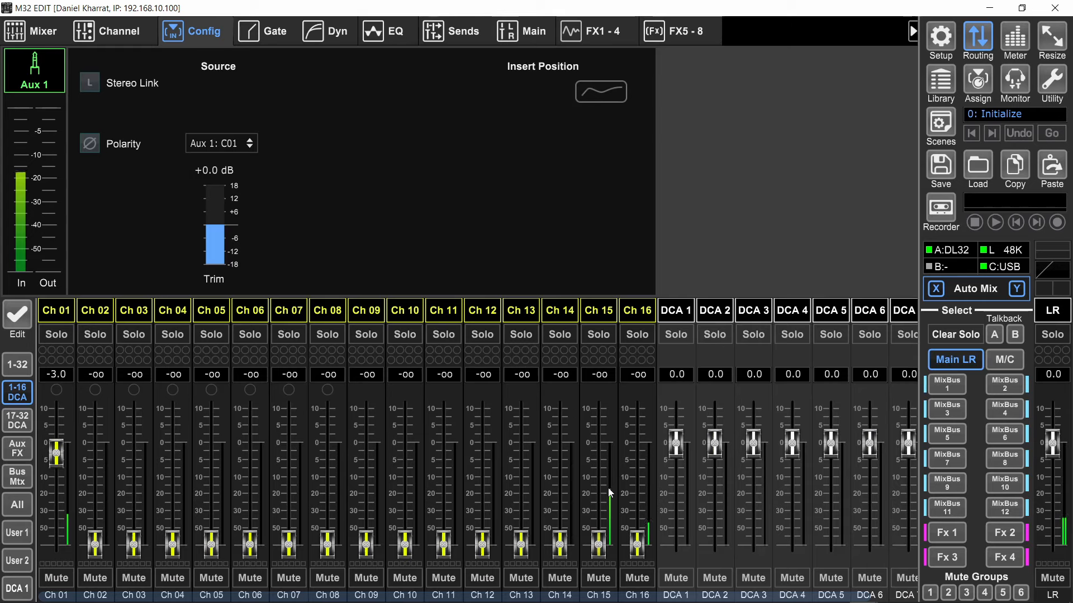
# Rename channel 15 as Ref, colour it blue, and check the reference level and generator gain in Open Sound Meter
pyautogui.click(605, 312)
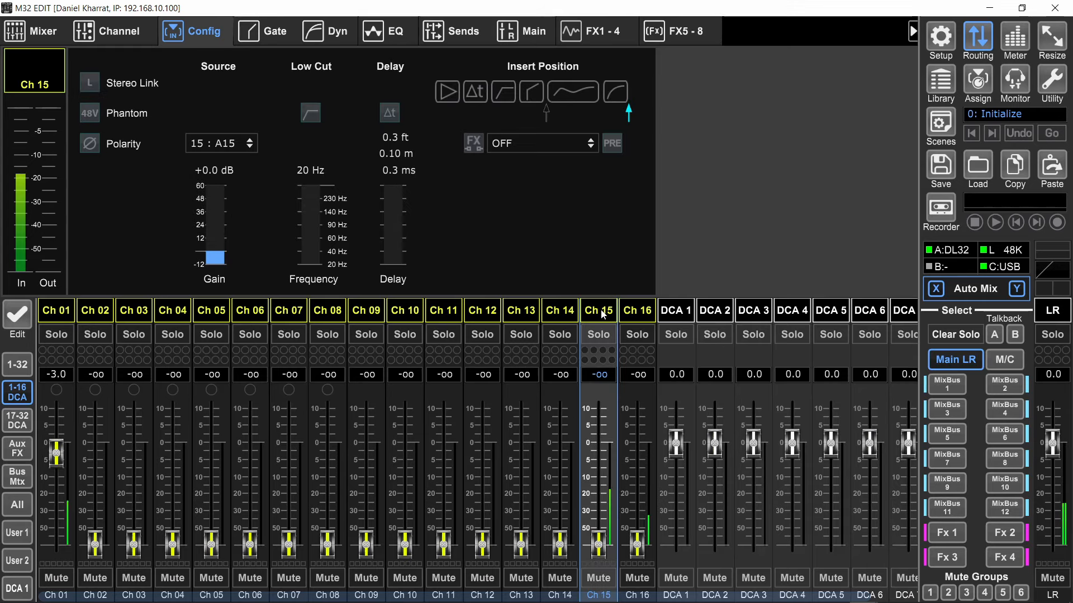
pyautogui.rightClick(601, 310)
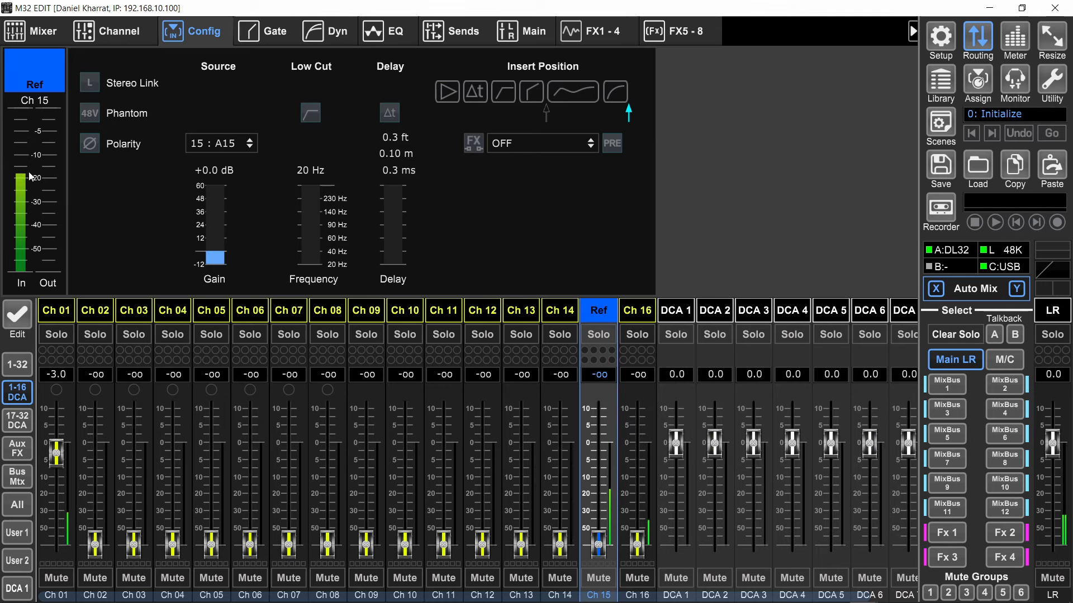
pyautogui.hotkey('alt', 'Tab')
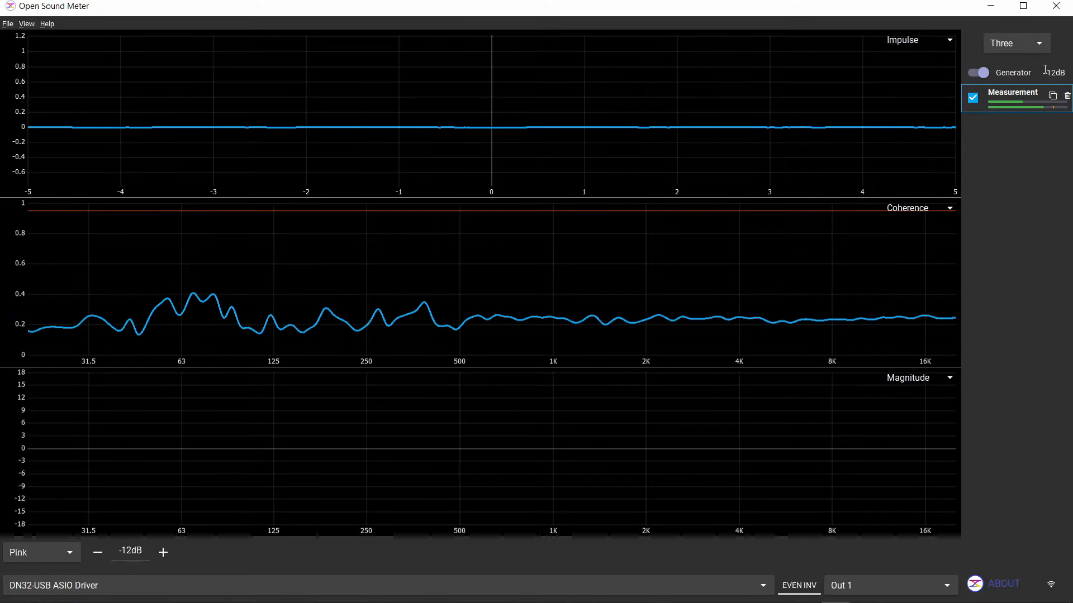
pyautogui.doubleClick(1045, 69)
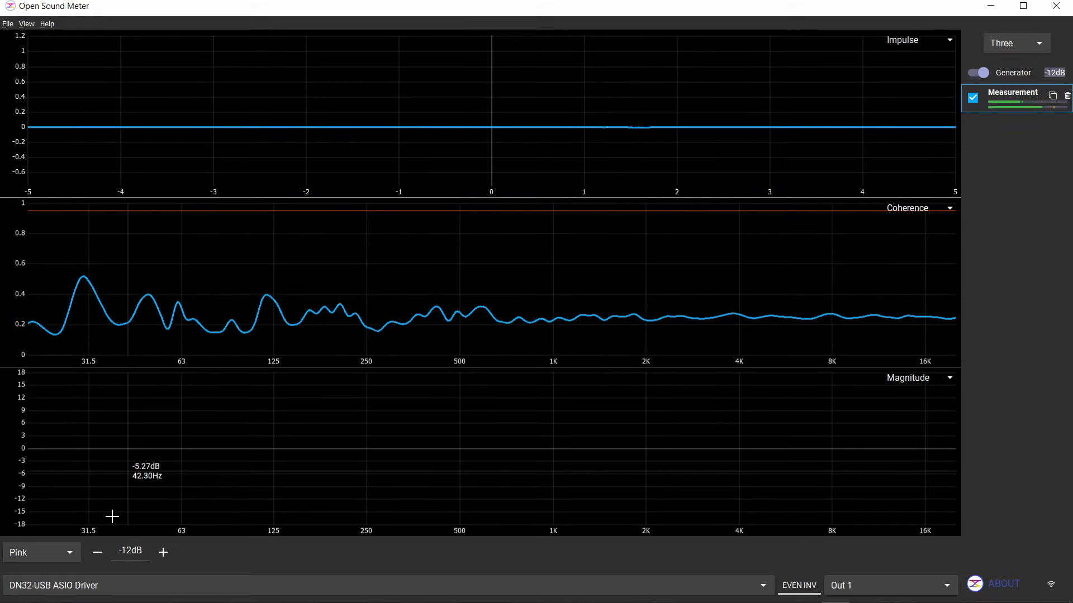
# Switch to M32 Edit and examine the Out 1-16 signal source assignments in the routing matrix
pyautogui.hotkey('alt', 'Tab')
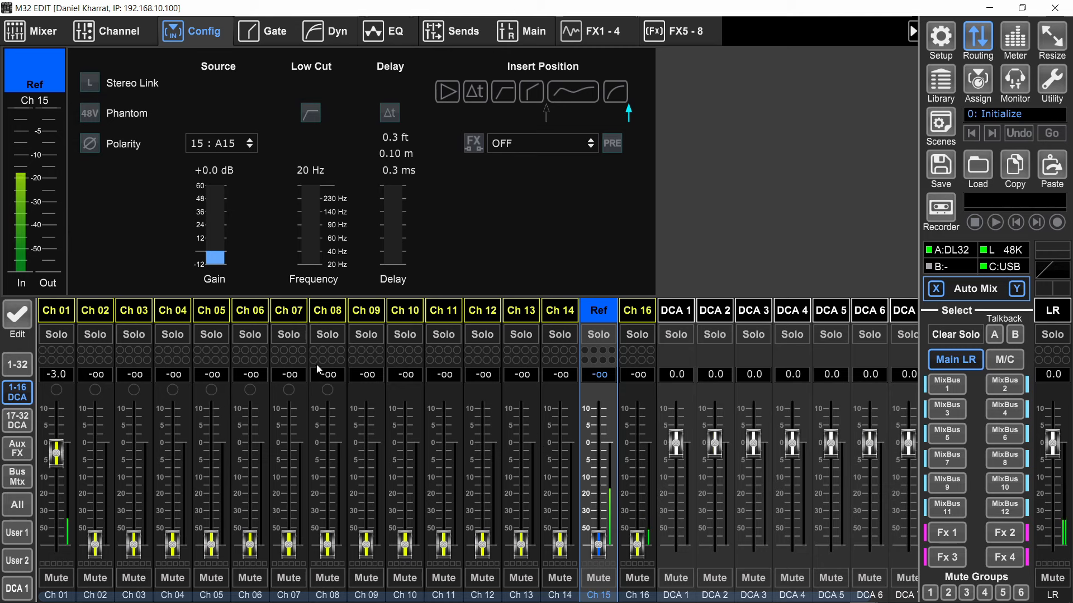
pyautogui.click(956, 53)
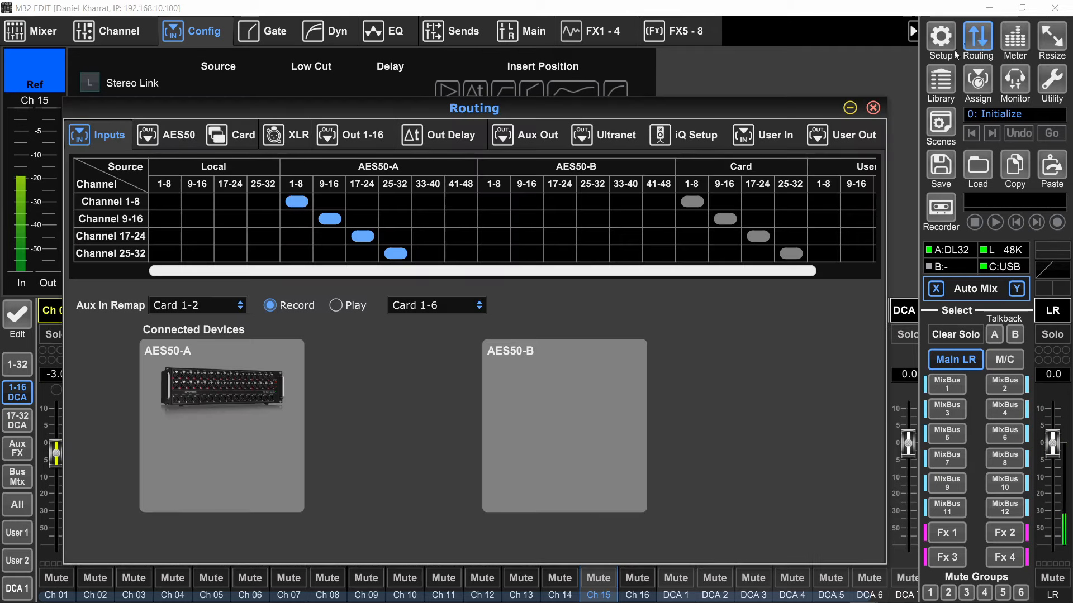
pyautogui.click(360, 140)
pyautogui.scroll(-8, 624, 467)
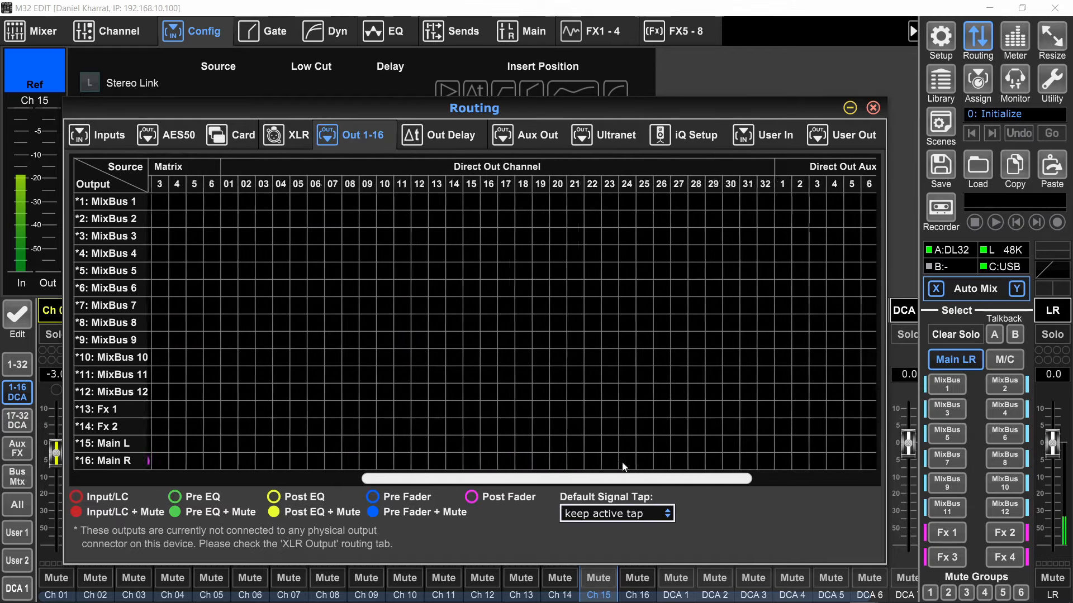
pyautogui.scroll(-5, 624, 467)
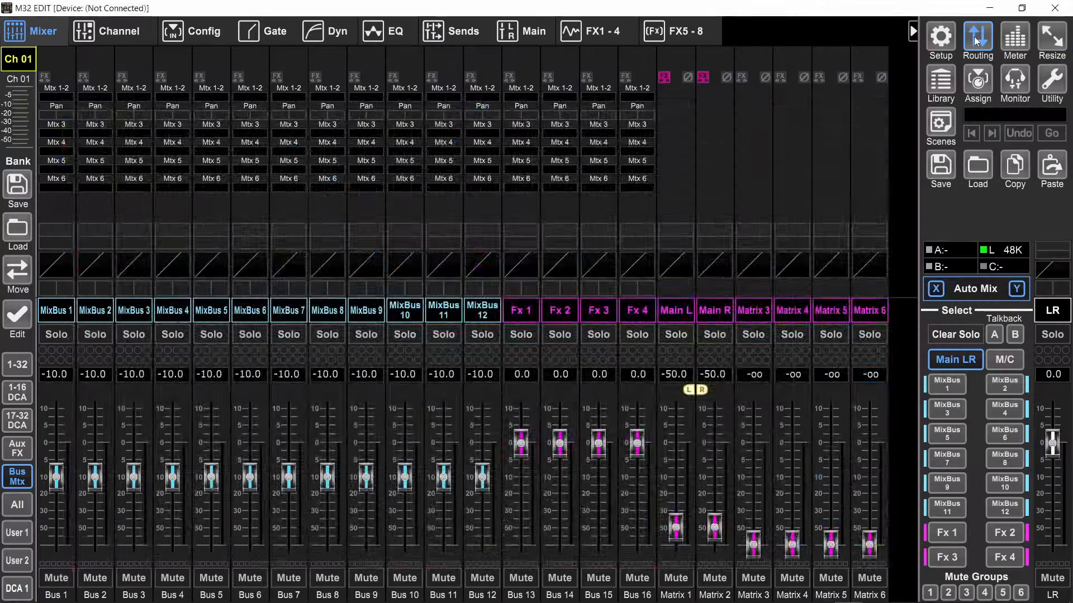
# Examine the XLR output routing for Outputs 1-16, including the User Out sources
pyautogui.click(973, 36)
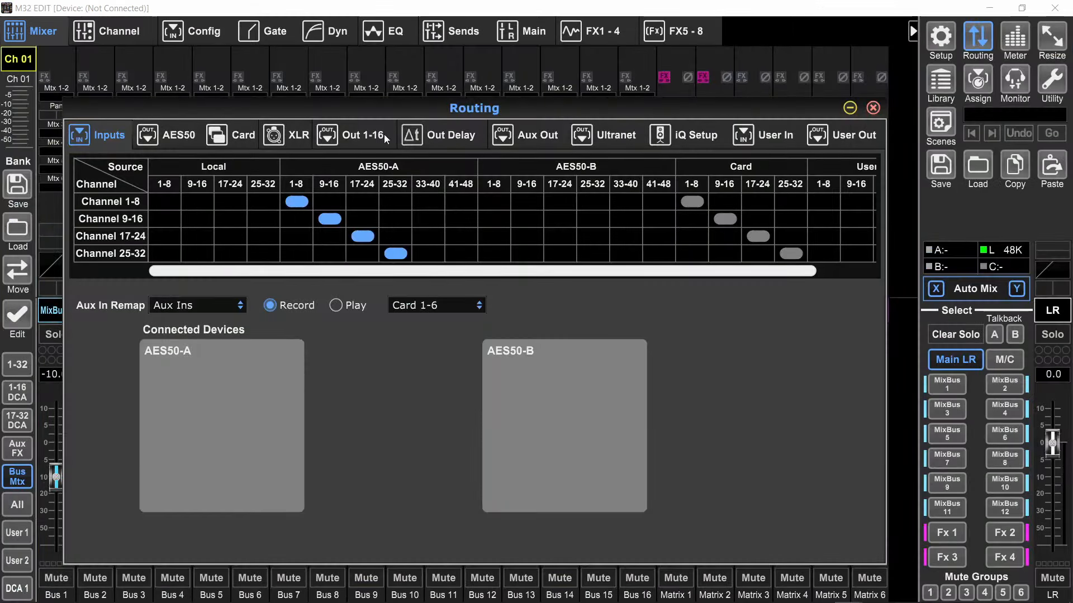
pyautogui.click(285, 138)
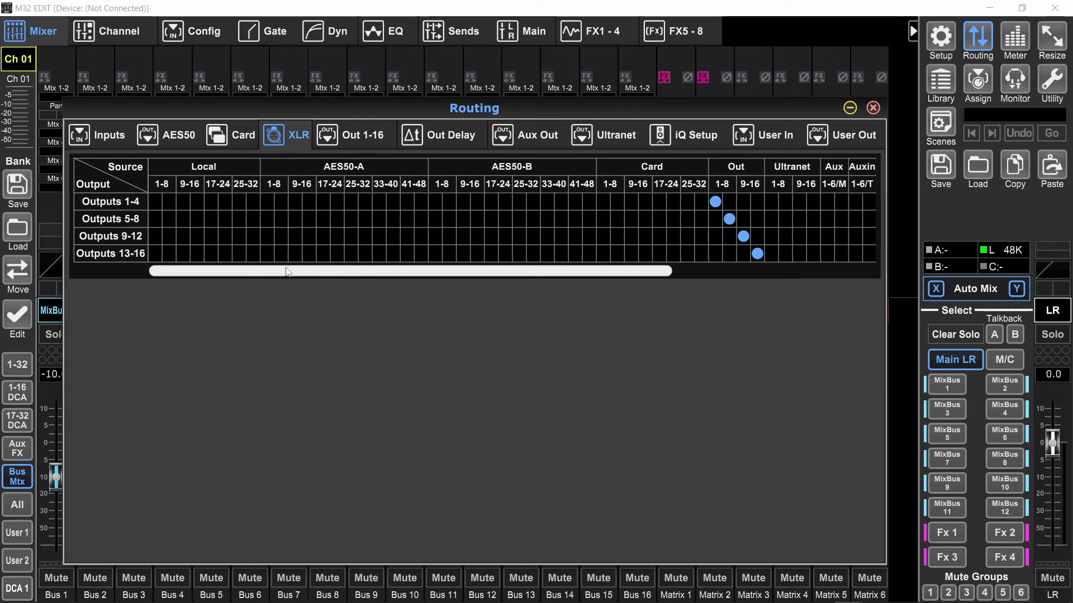
pyautogui.moveTo(291, 273); pyautogui.dragTo(491, 286)
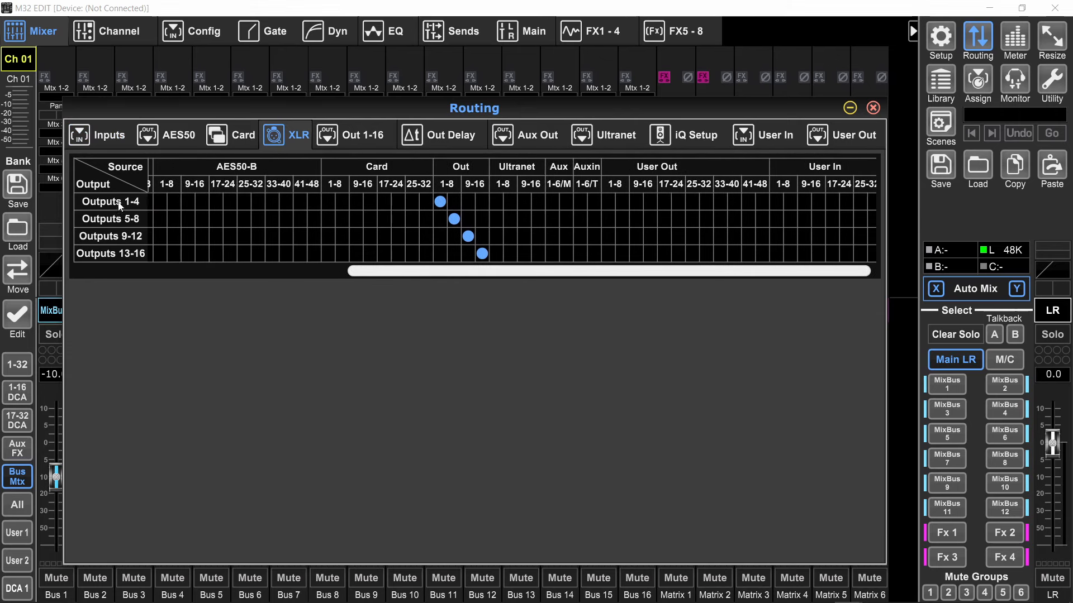
pyautogui.click(330, 201)
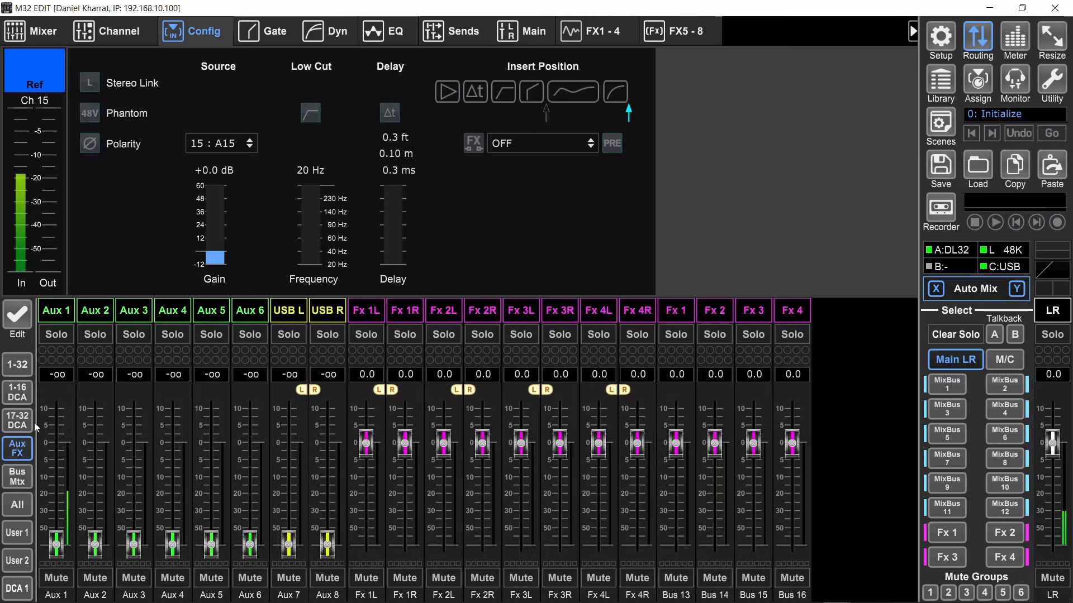
# Select the Aux 1 channel and show the channel sends to MixBus 1
pyautogui.click(56, 310)
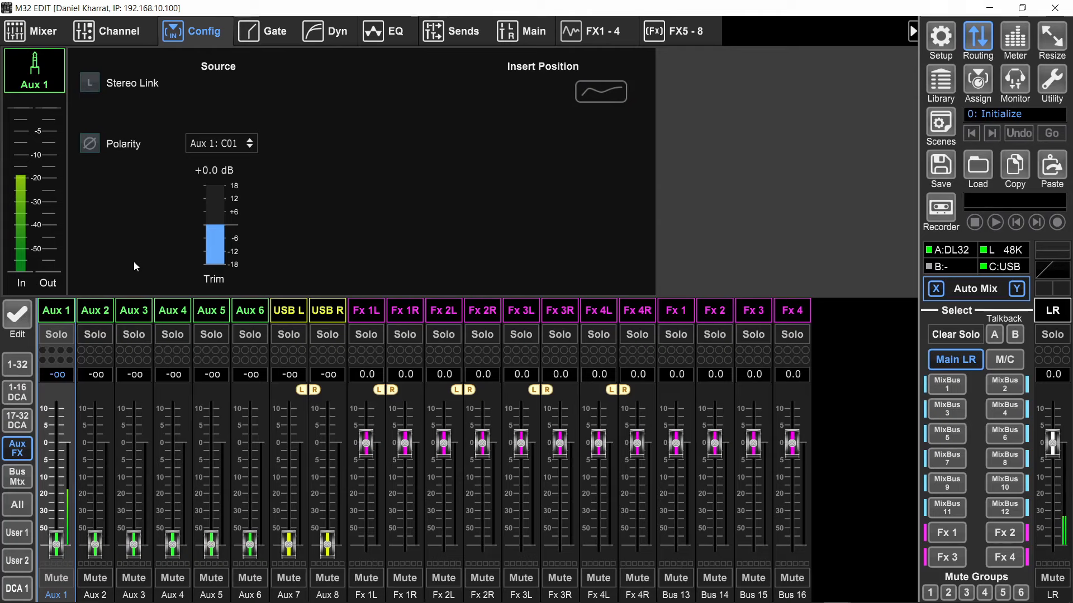
pyautogui.click(946, 381)
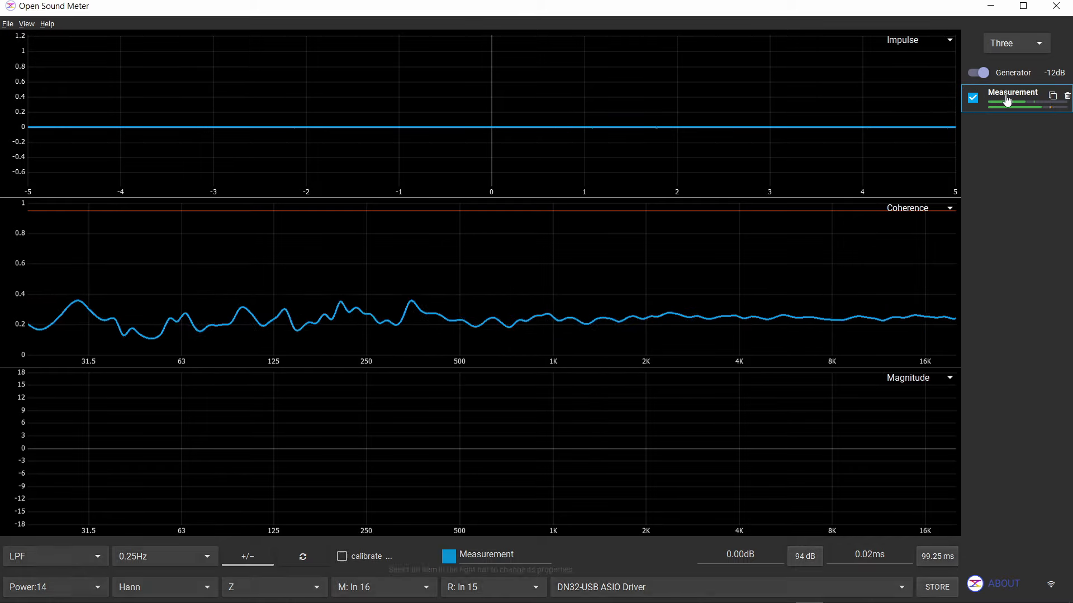
# In Open Sound Meter, try transform powers 10, 12, 14 and 16 for the measurement on the Spectrum plot
pyautogui.click(31, 588)
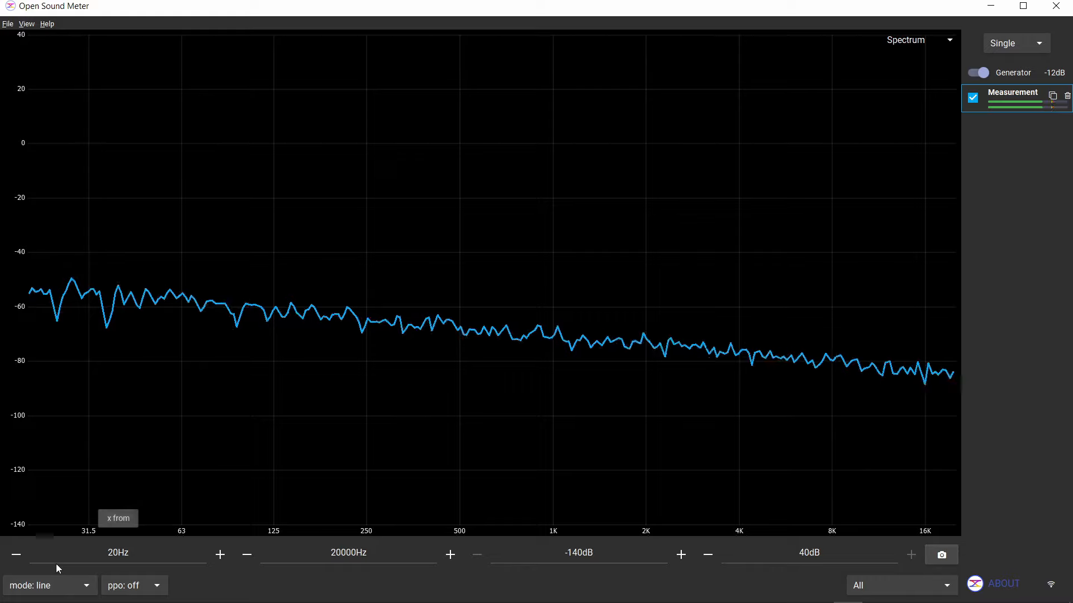
pyautogui.click(58, 578)
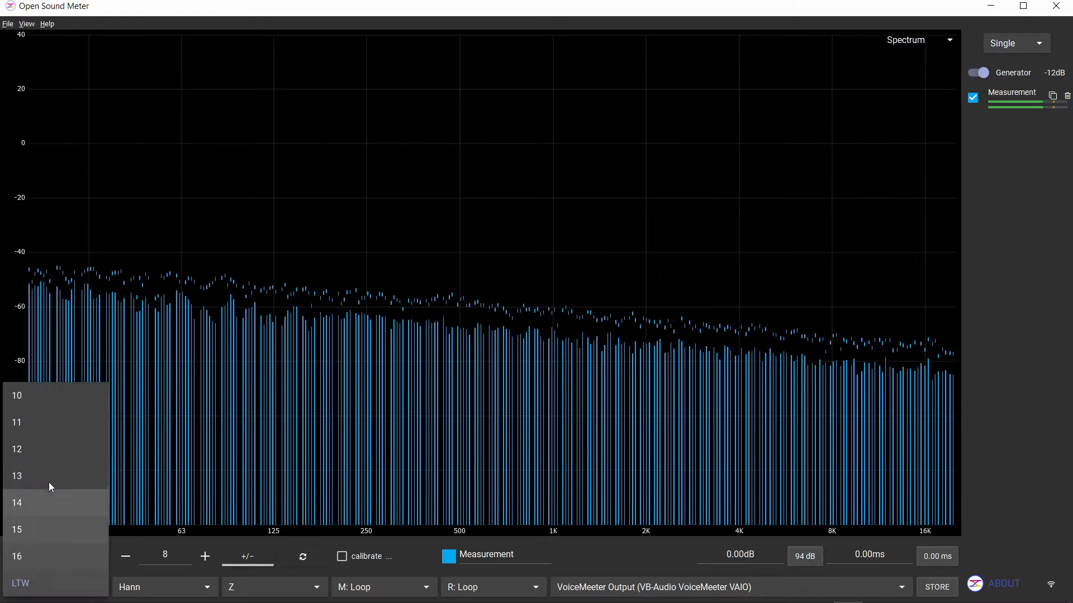
pyautogui.click(41, 405)
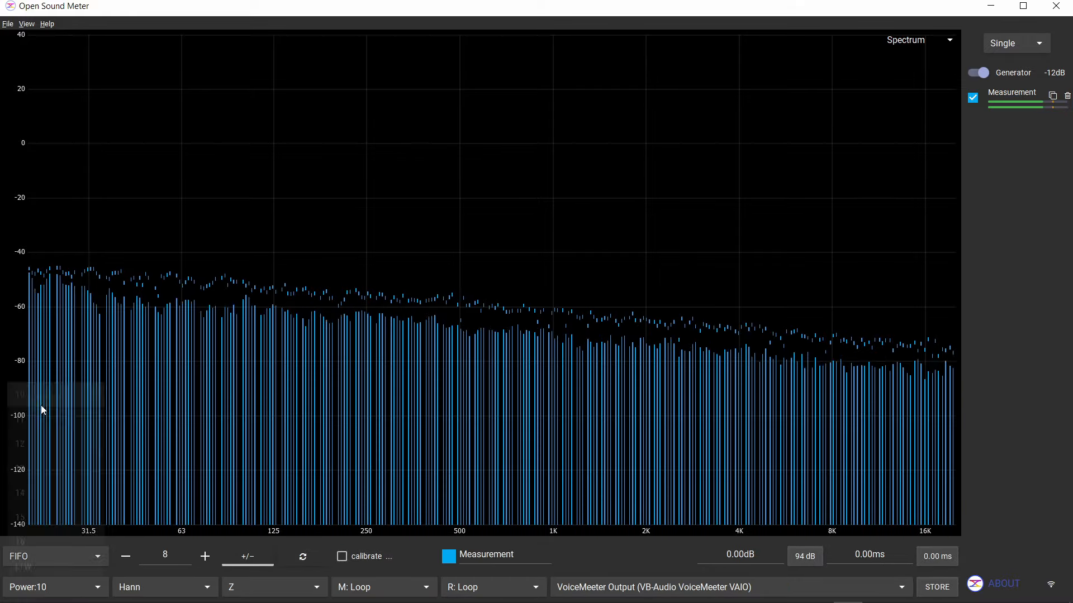
pyautogui.click(35, 583)
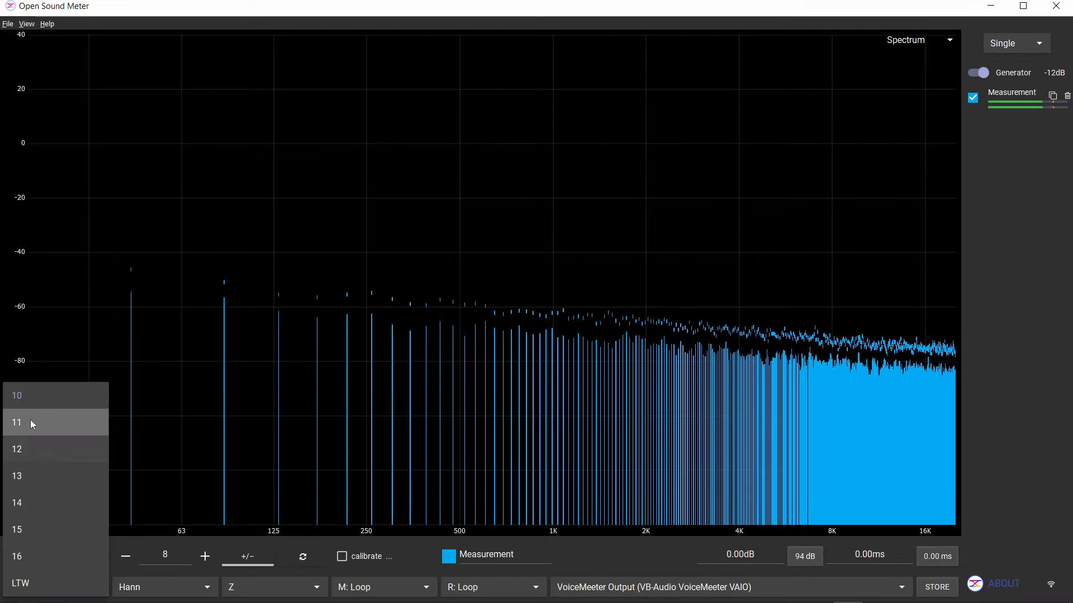
pyautogui.click(29, 445)
pyautogui.click(37, 584)
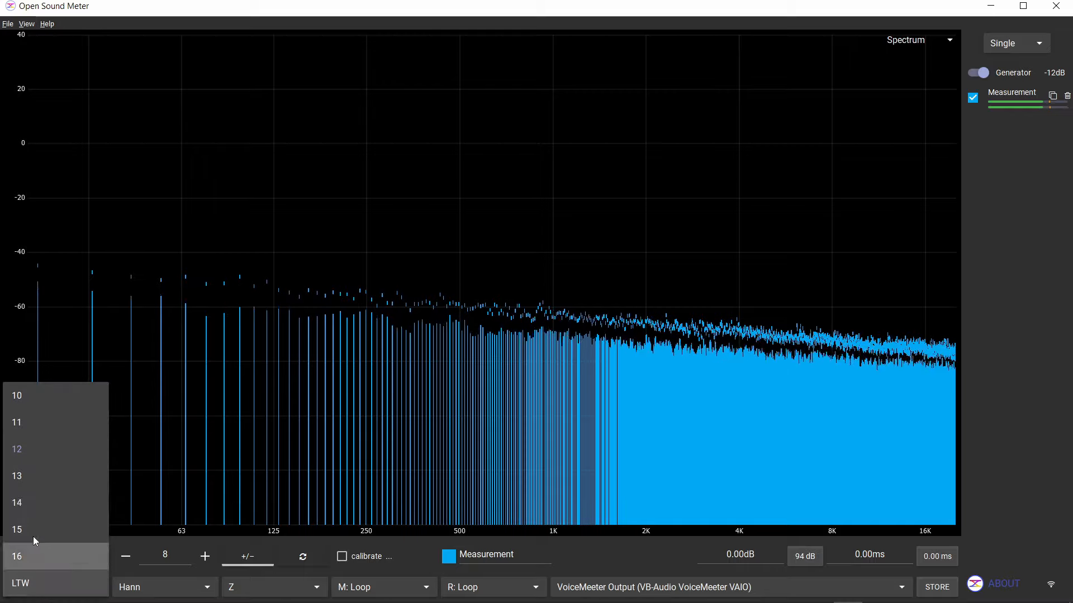
pyautogui.click(32, 495)
pyautogui.click(34, 582)
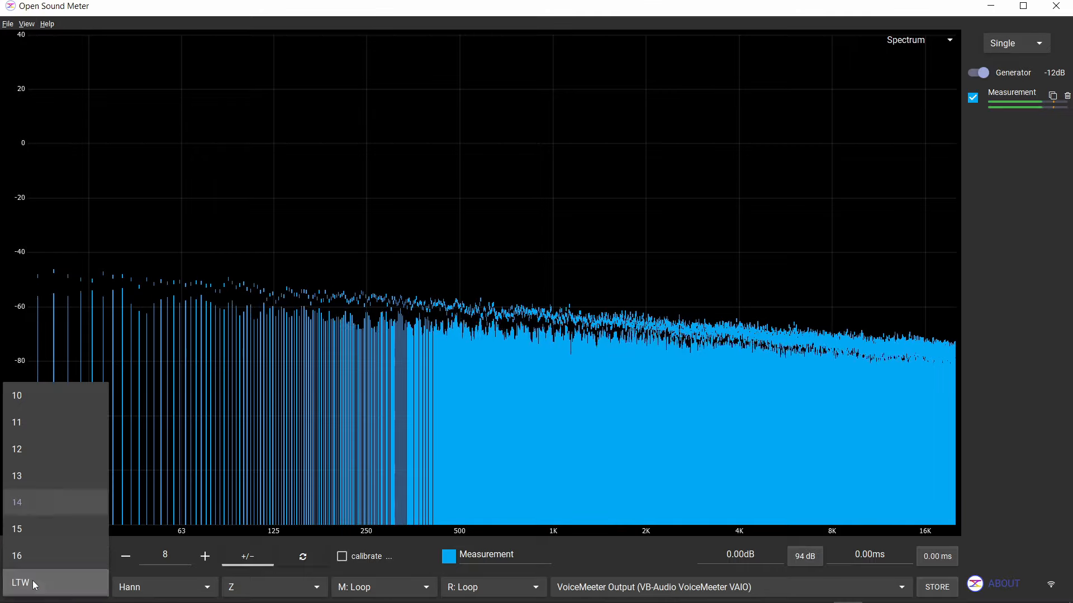
pyautogui.click(33, 556)
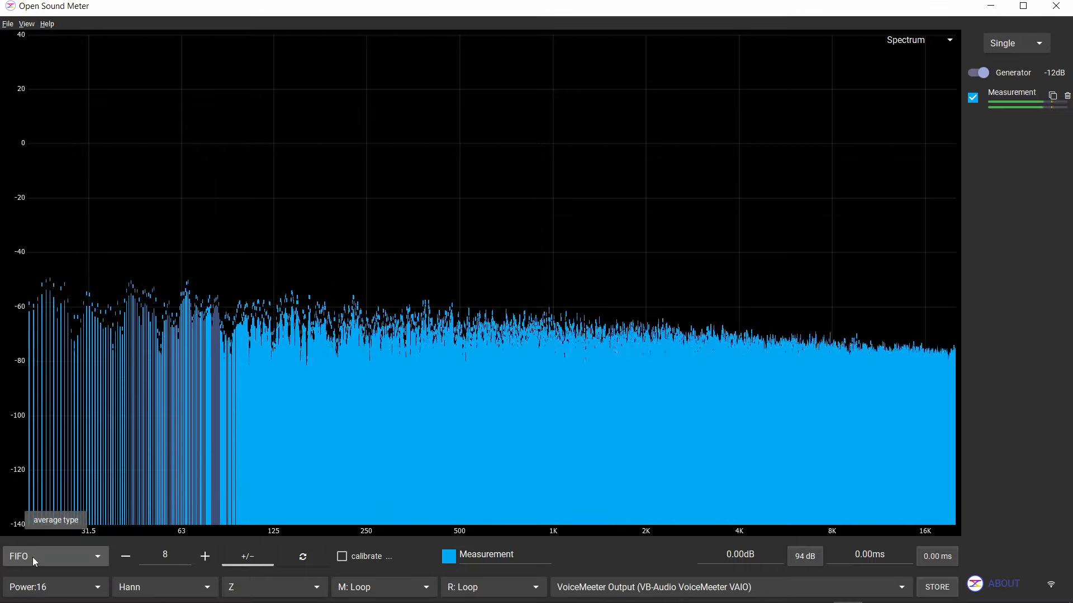
# Set the measurement's transform mode to LTW, keeping LPF as the average type
pyautogui.click(41, 588)
pyautogui.click(42, 589)
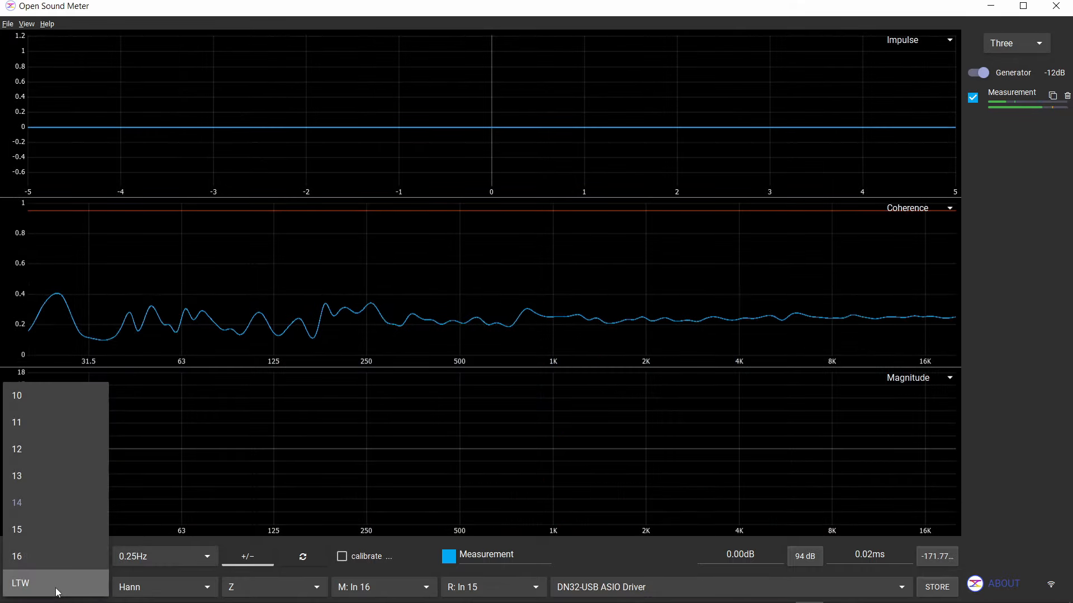
pyautogui.click(55, 588)
pyautogui.click(56, 564)
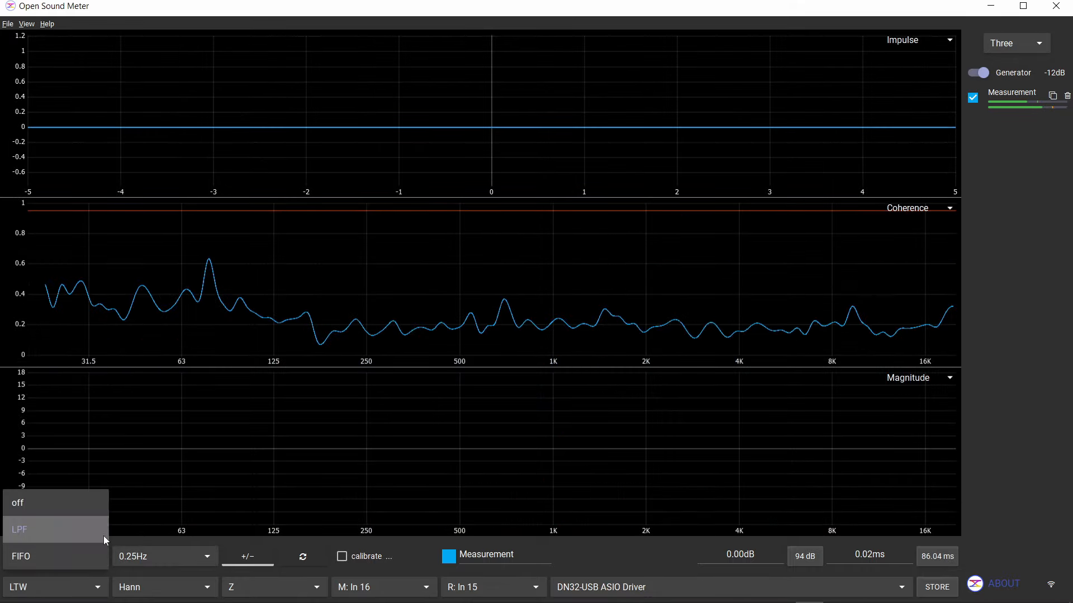
pyautogui.click(126, 542)
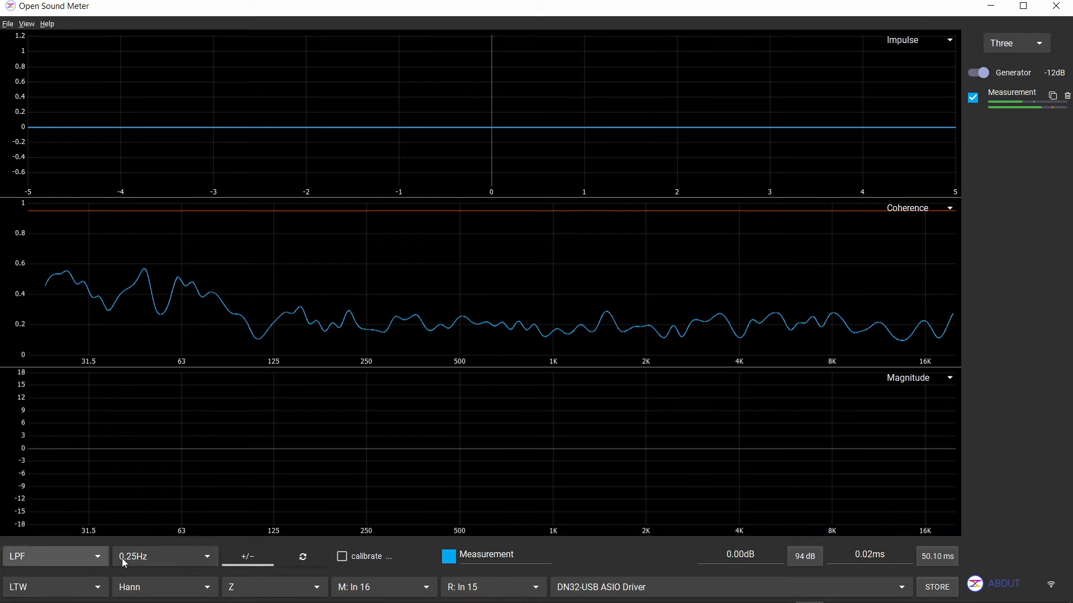
# Look through the measurement's window functions and set the window back to Hann
pyautogui.click(175, 582)
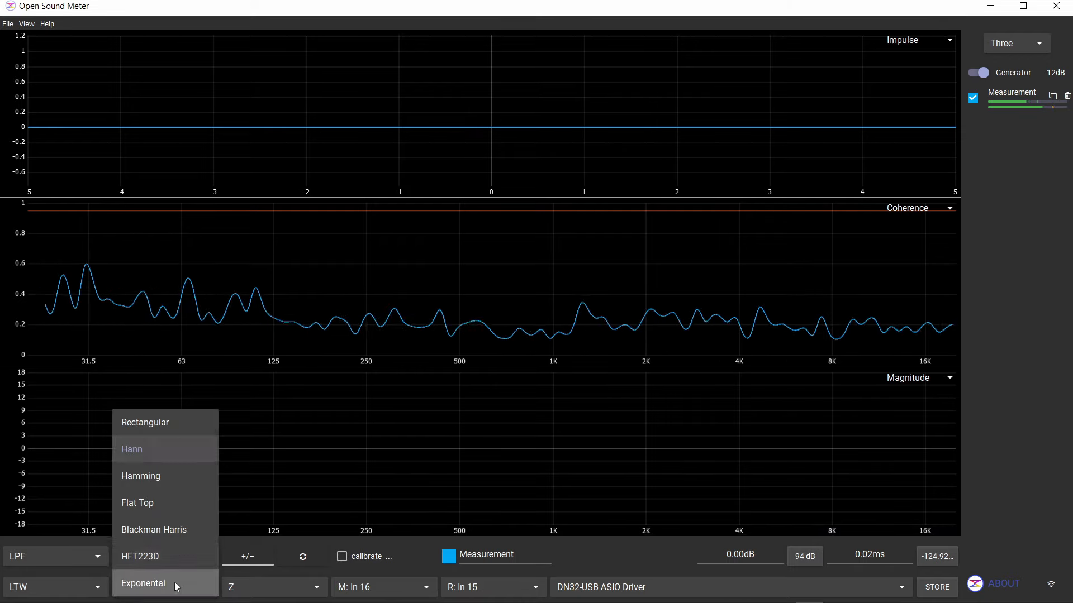
pyautogui.click(240, 543)
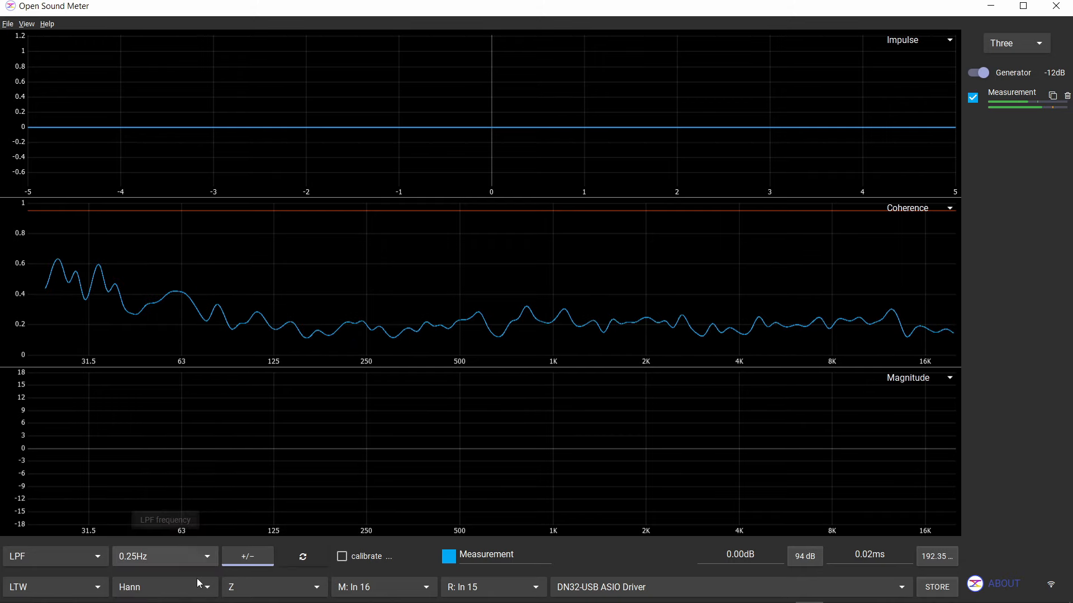
pyautogui.click(144, 584)
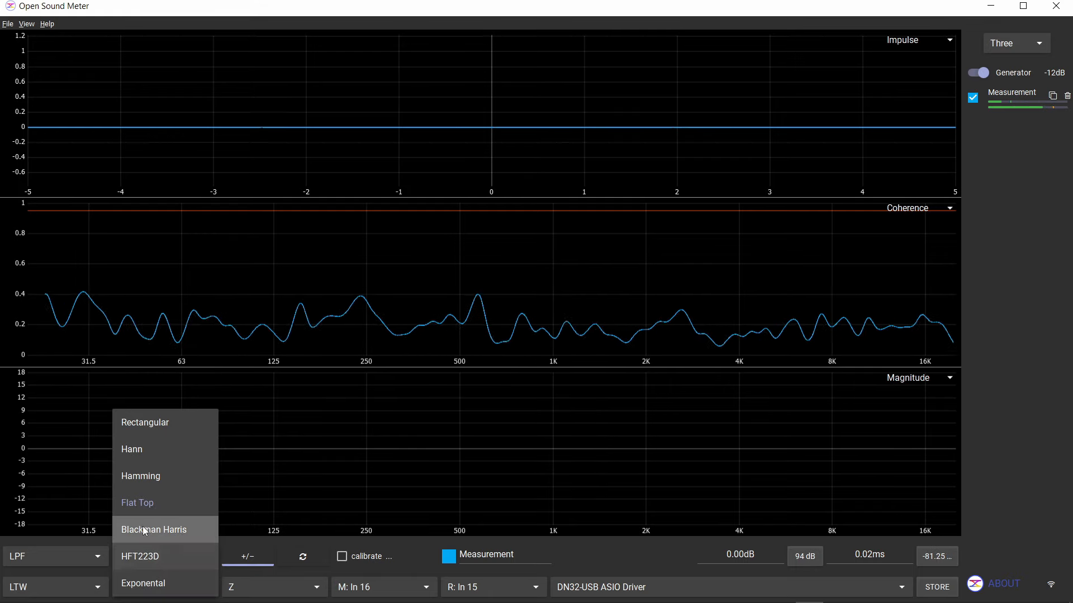
pyautogui.click(164, 454)
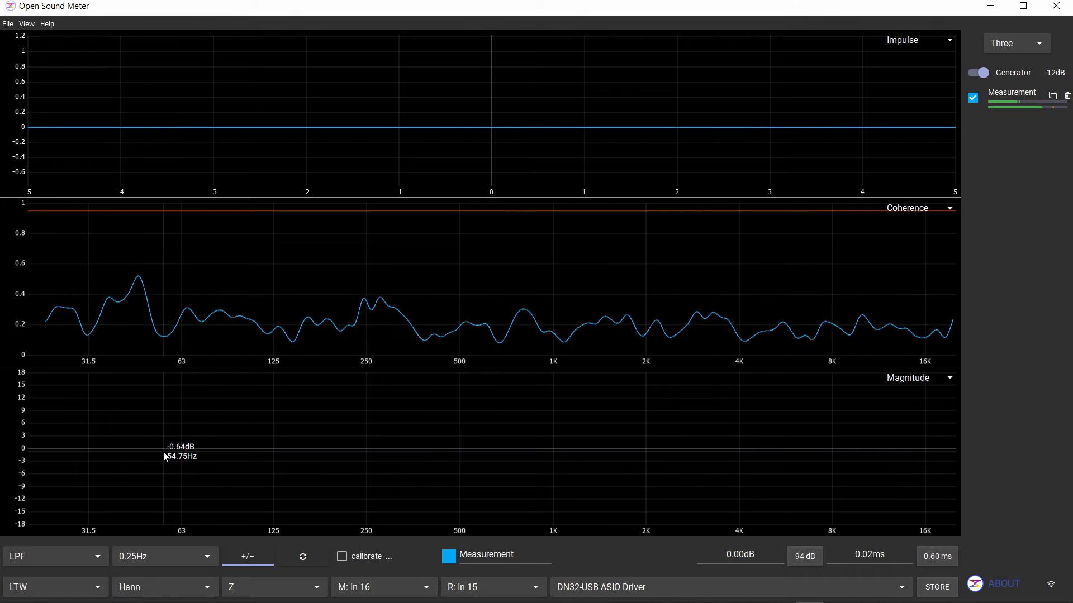
# Try A and C weighting on the measurement input and set the weighting back to Z
pyautogui.click(277, 583)
pyautogui.click(264, 533)
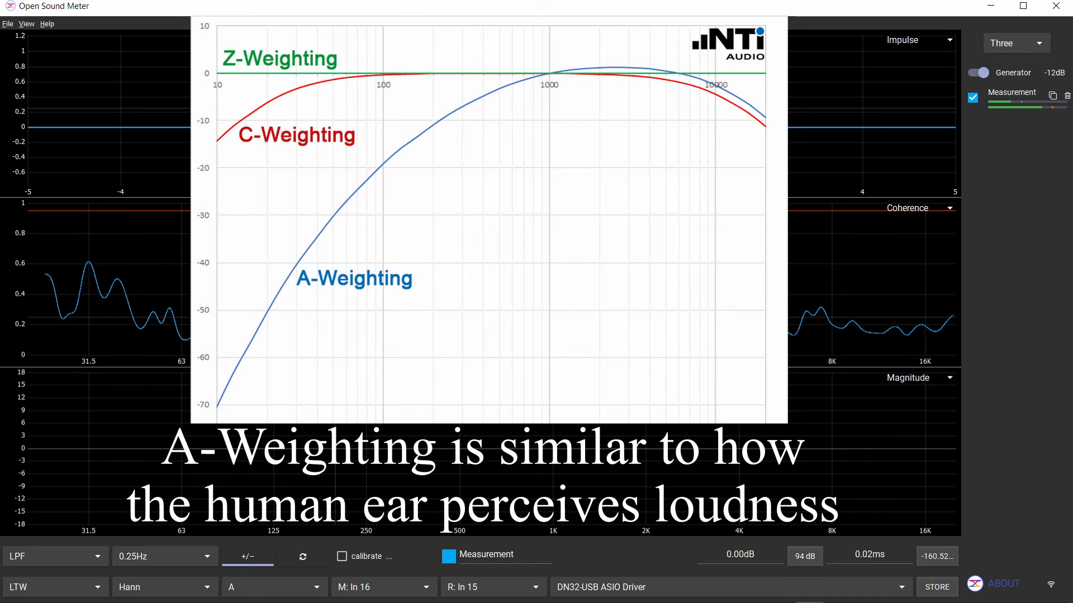
pyautogui.click(305, 584)
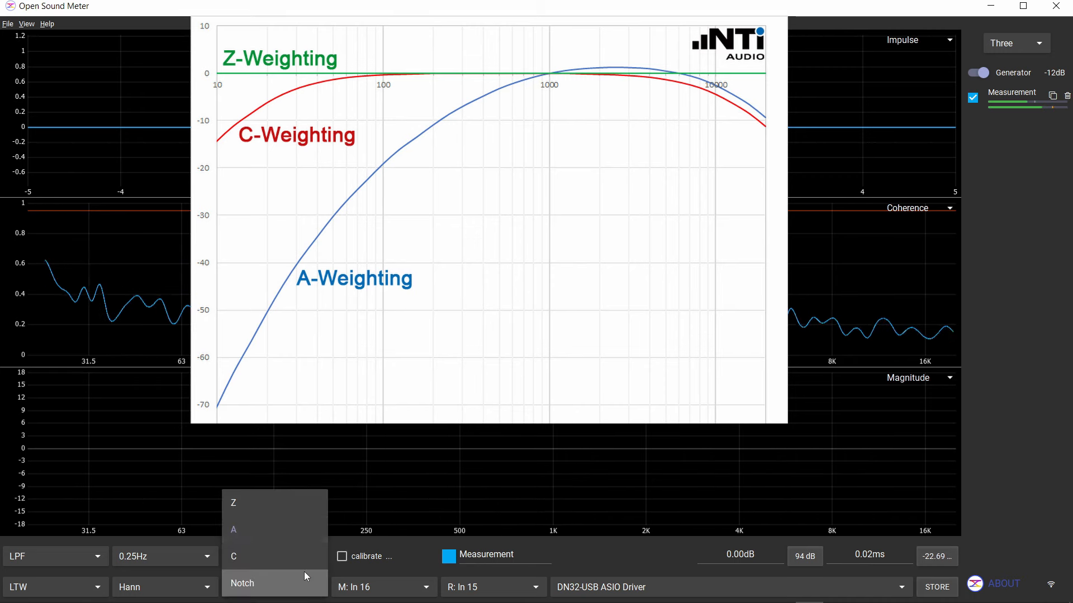
pyautogui.click(298, 556)
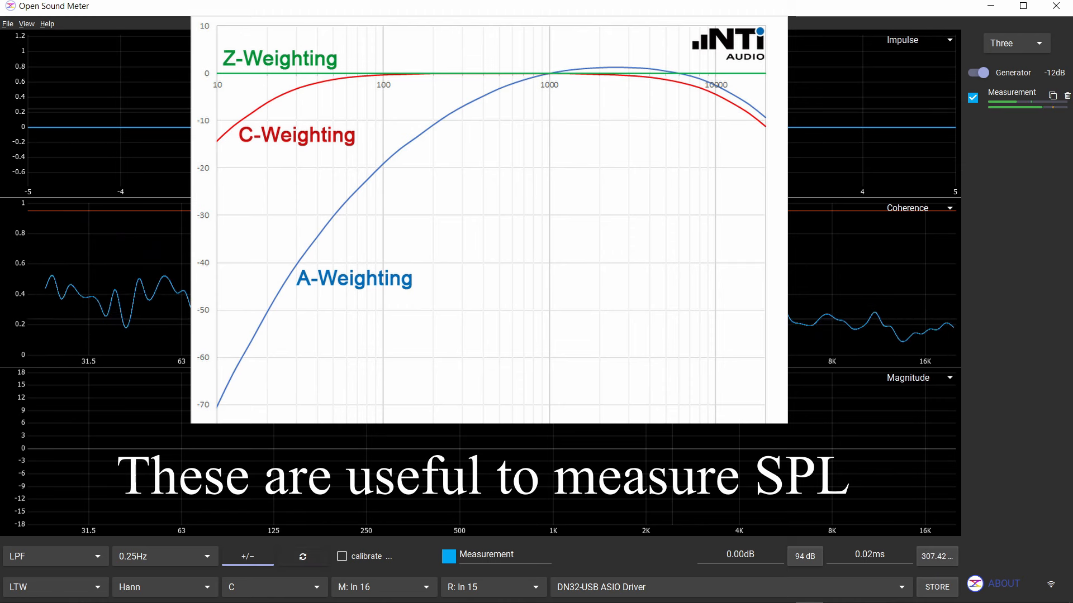
pyautogui.click(268, 586)
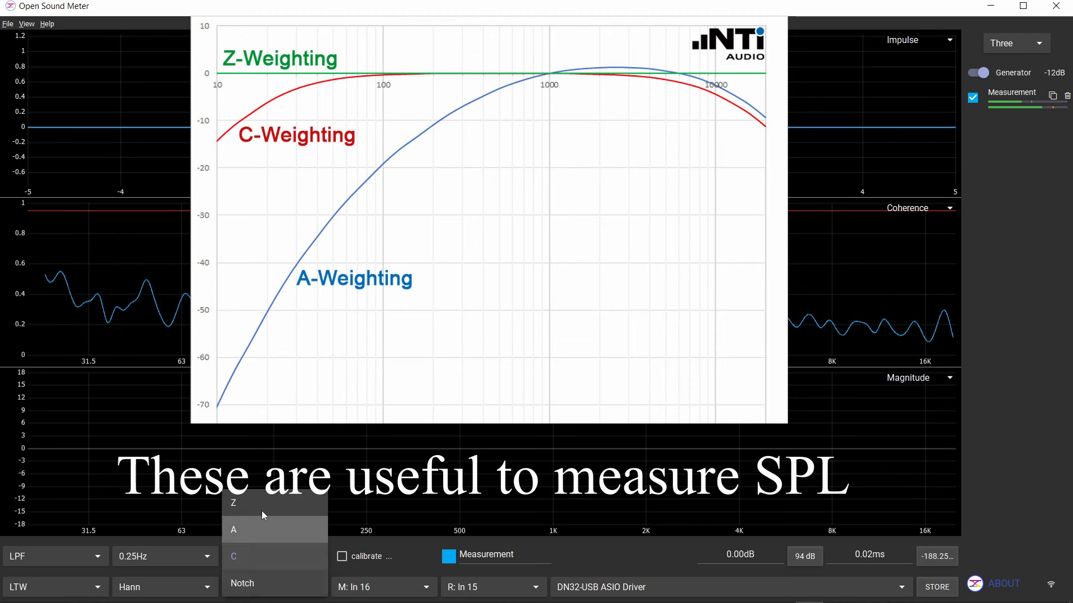
pyautogui.click(262, 505)
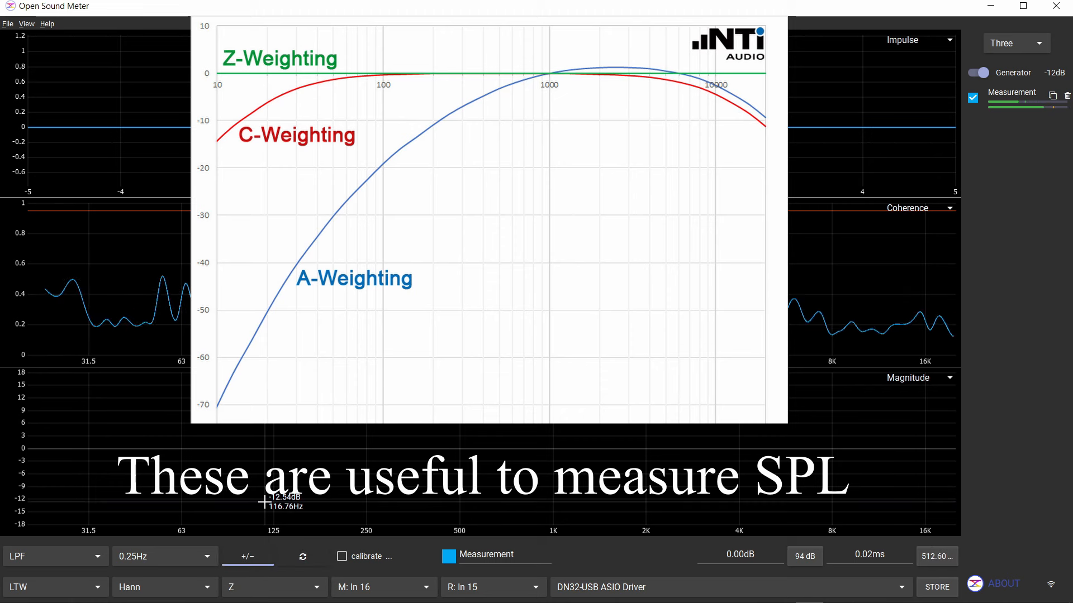
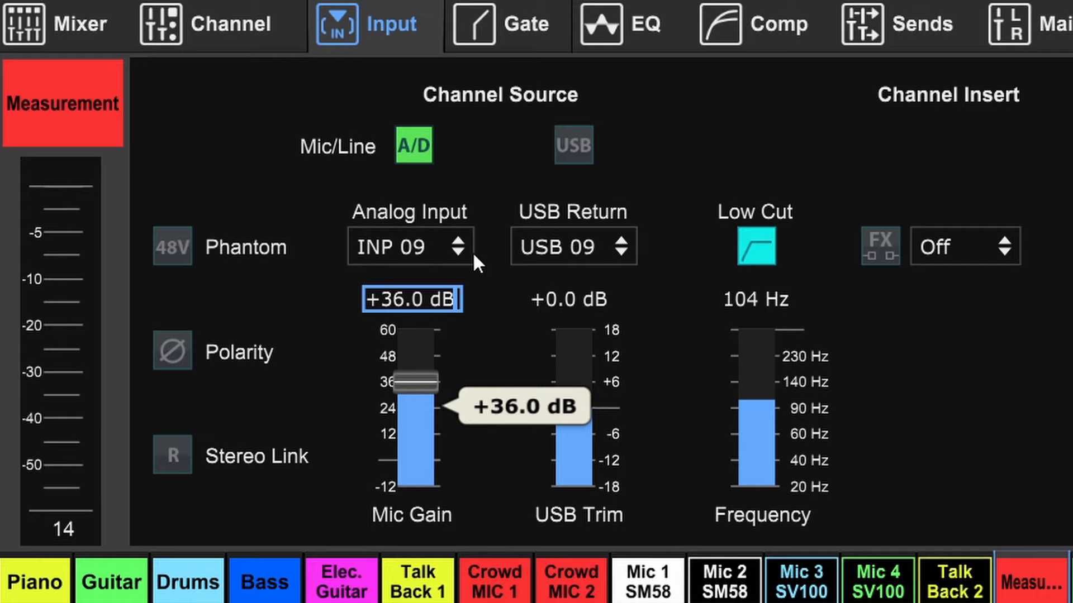
# In M AIR Edit, adjust the Measurement channel's mic gain
pyautogui.press('Down')
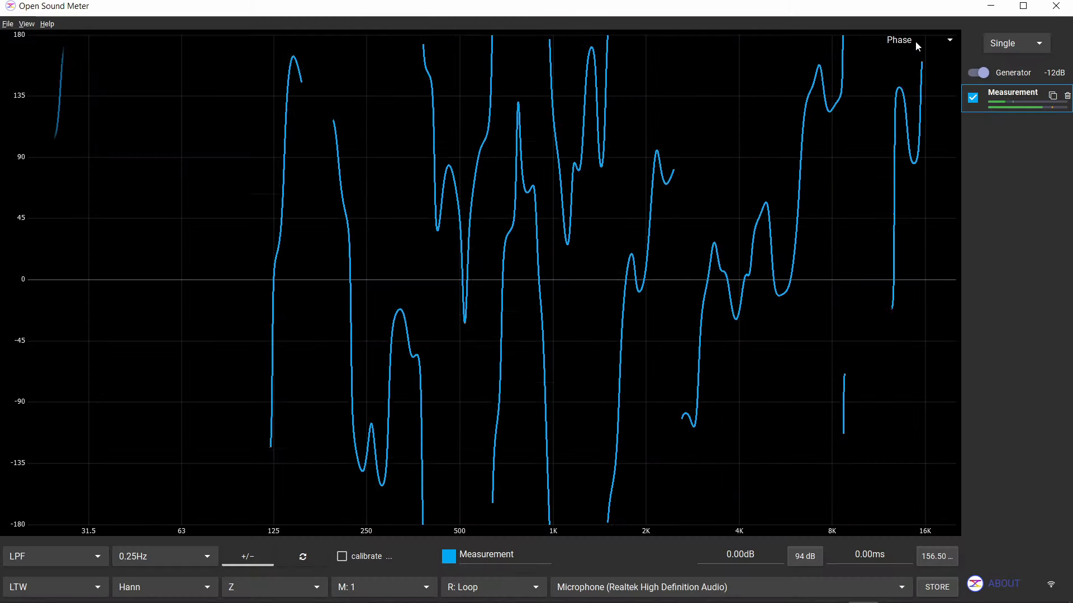
# In Open Sound Meter, change the plot to Spectrum and store traces of the ambient noise and the louder microphone signal
pyautogui.click(915, 41)
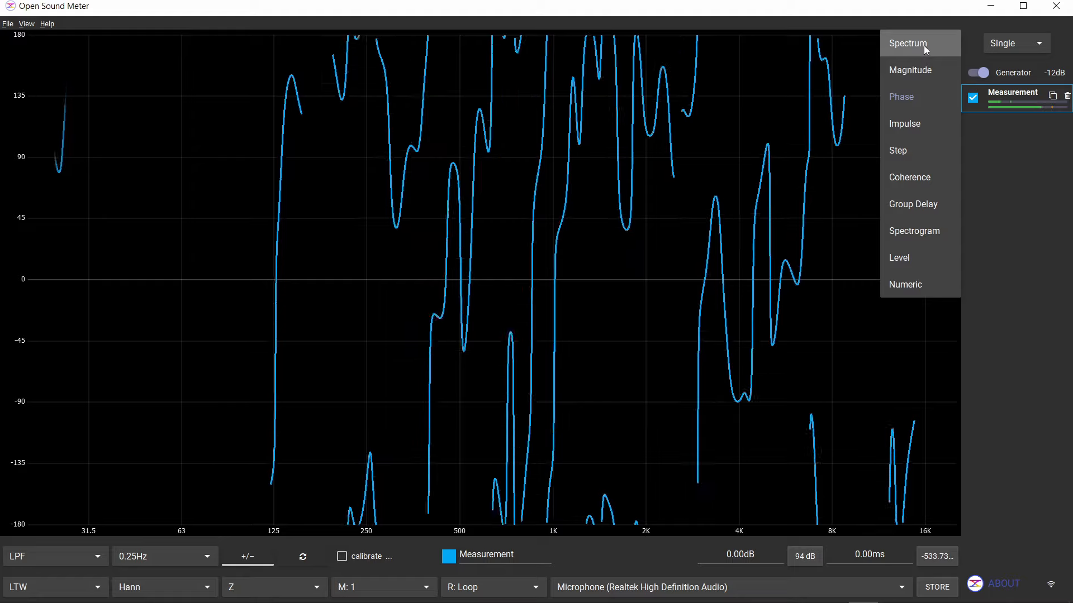
pyautogui.click(919, 45)
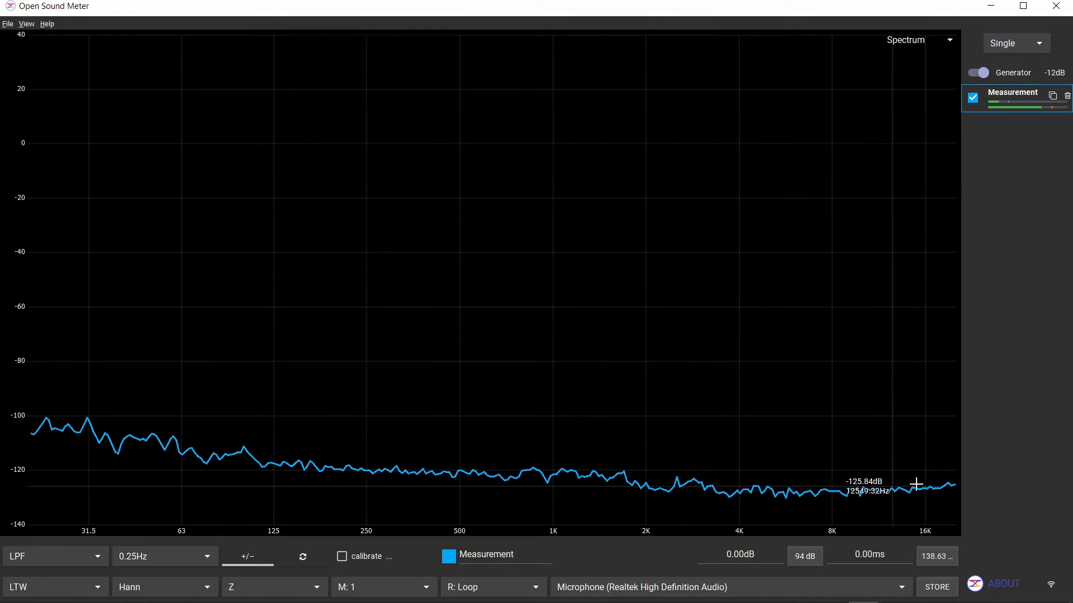
pyautogui.hotkey('ctrl', 'c')
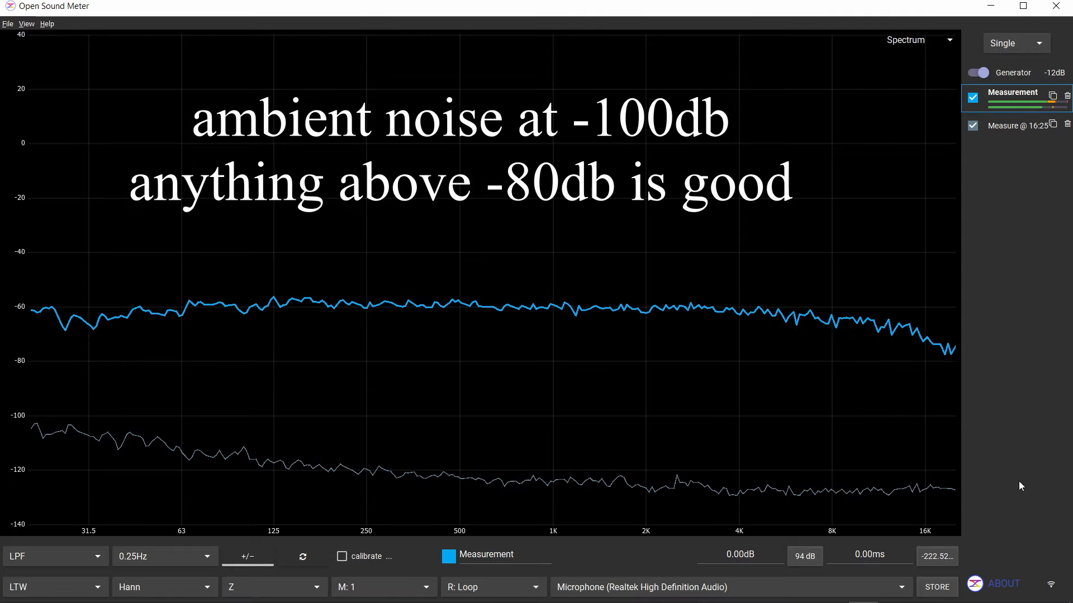
pyautogui.hotkey('ctrl', 'c')
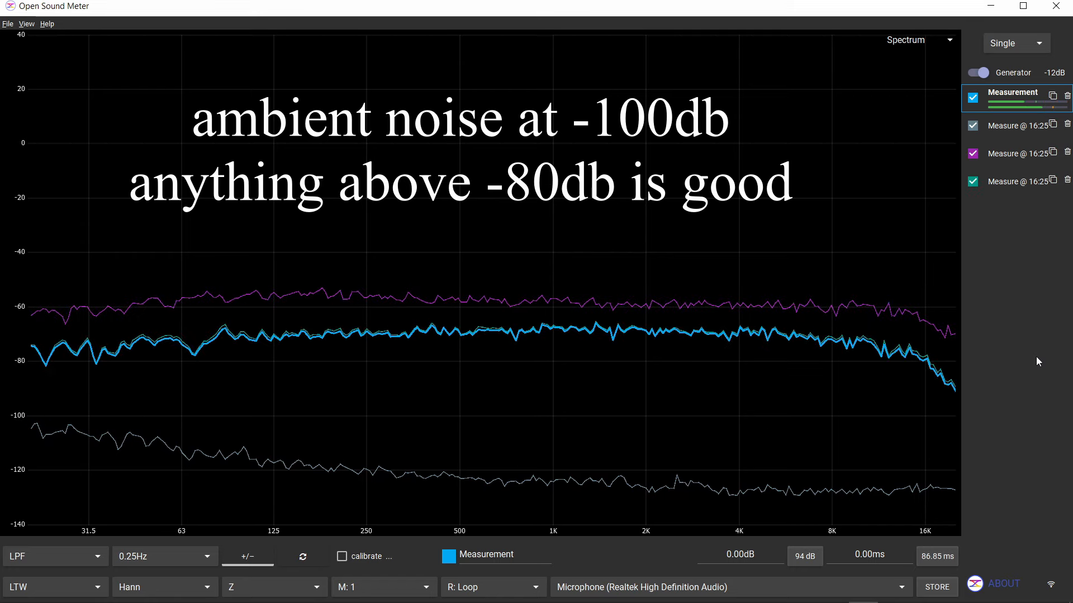
# Store the current live measurement as a trace for comparison
pyautogui.hotkey('ctrl', 'c')
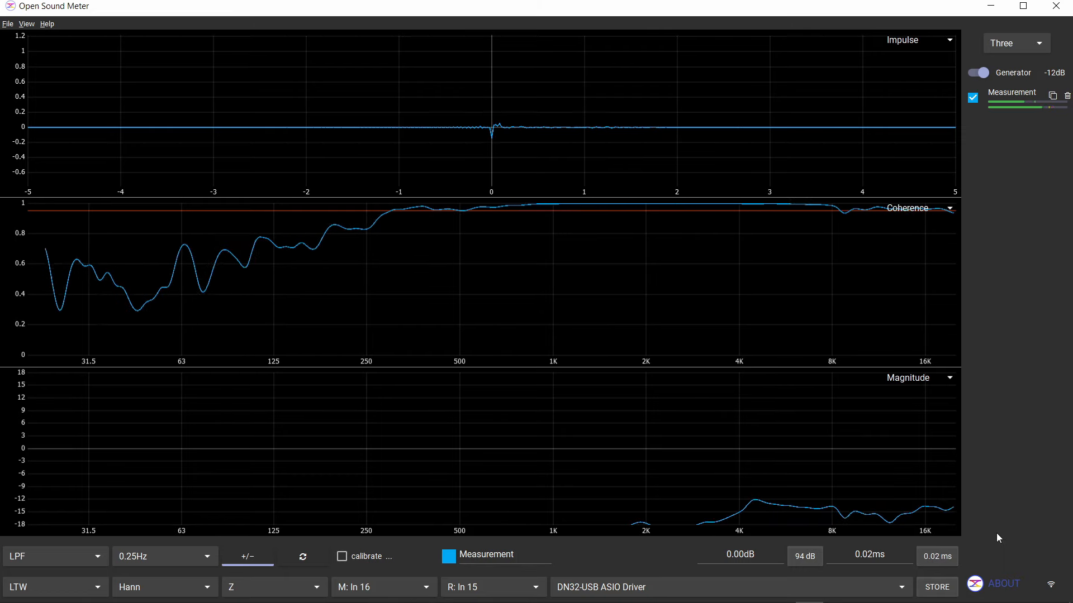
pyautogui.hotkey('ctrl', 'c')
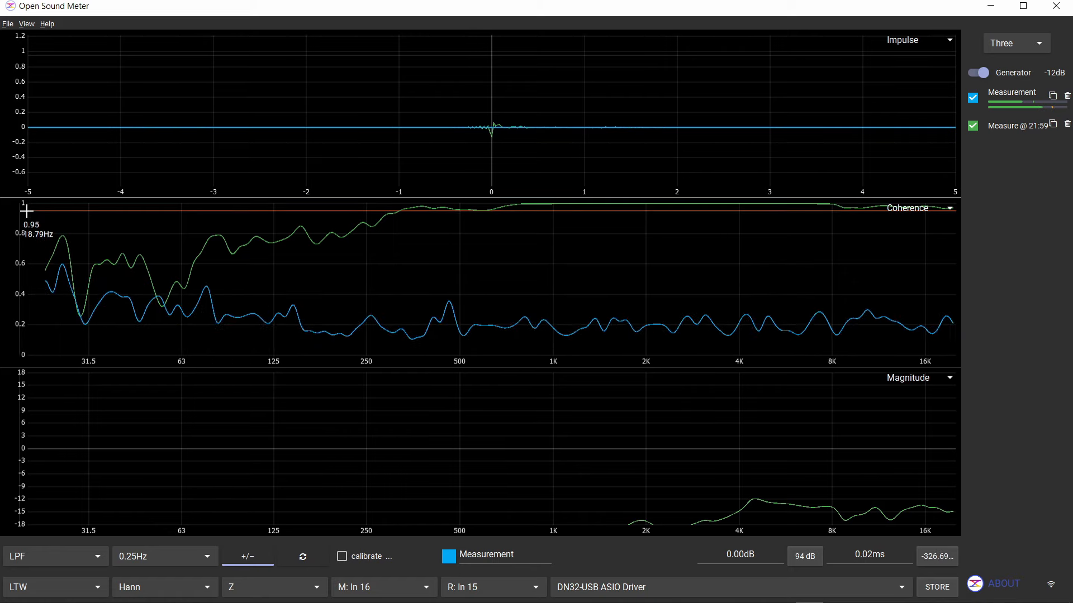
# Lower the Coherence plot's threshold to 0.70 and set it back to 0.95
pyautogui.click(706, 227)
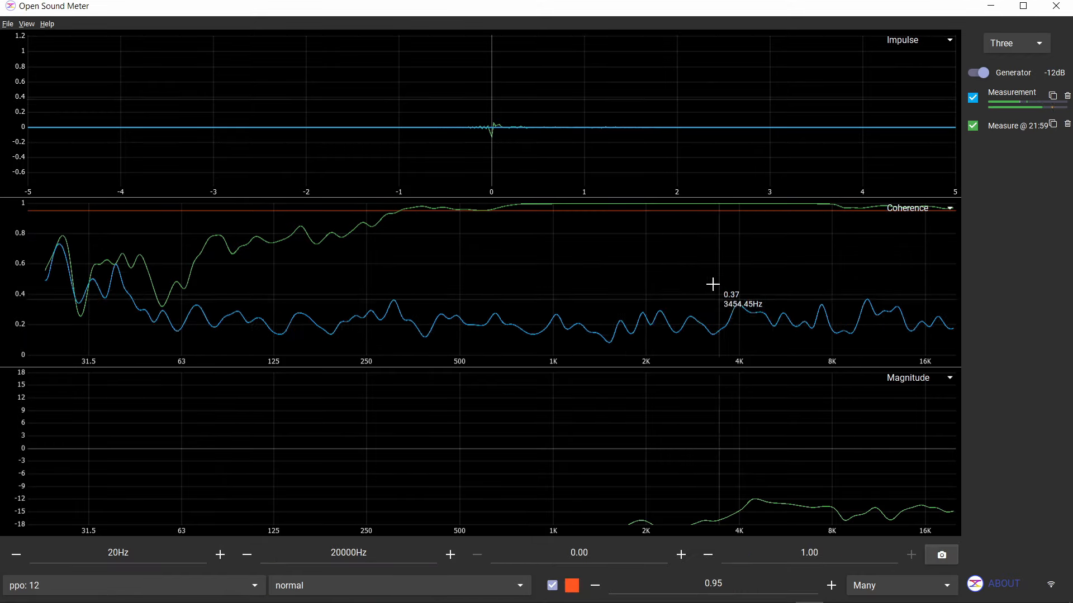
pyautogui.click(595, 587)
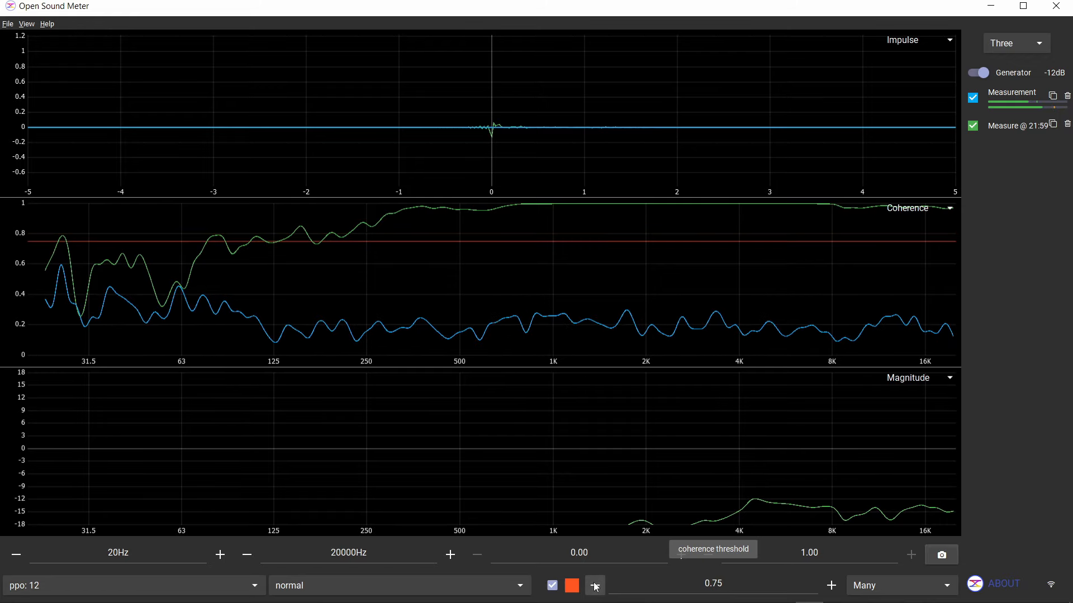
pyautogui.click(595, 586)
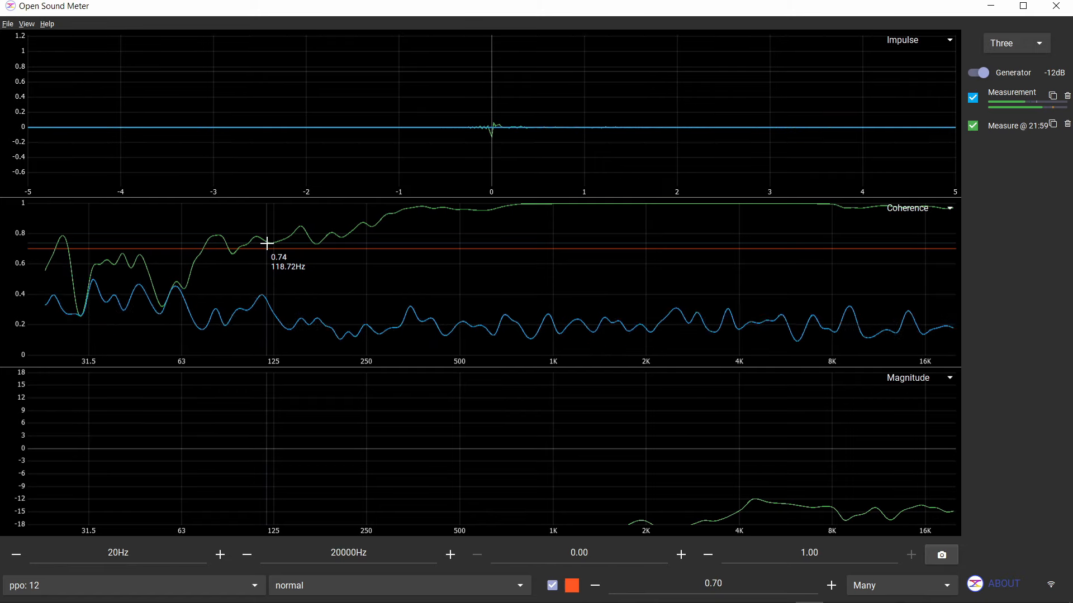
pyautogui.click(831, 586)
pyautogui.click(832, 586)
pyautogui.click(831, 586)
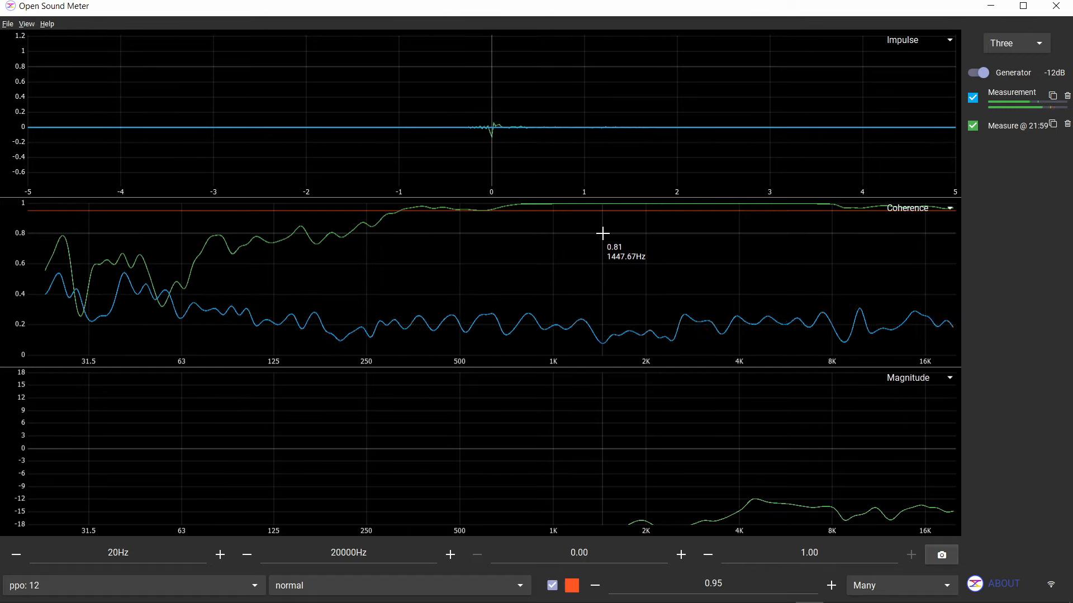
# Change the Magnitude plot to Phase and try it with the use of coherence turned off and on again
pyautogui.click(900, 378)
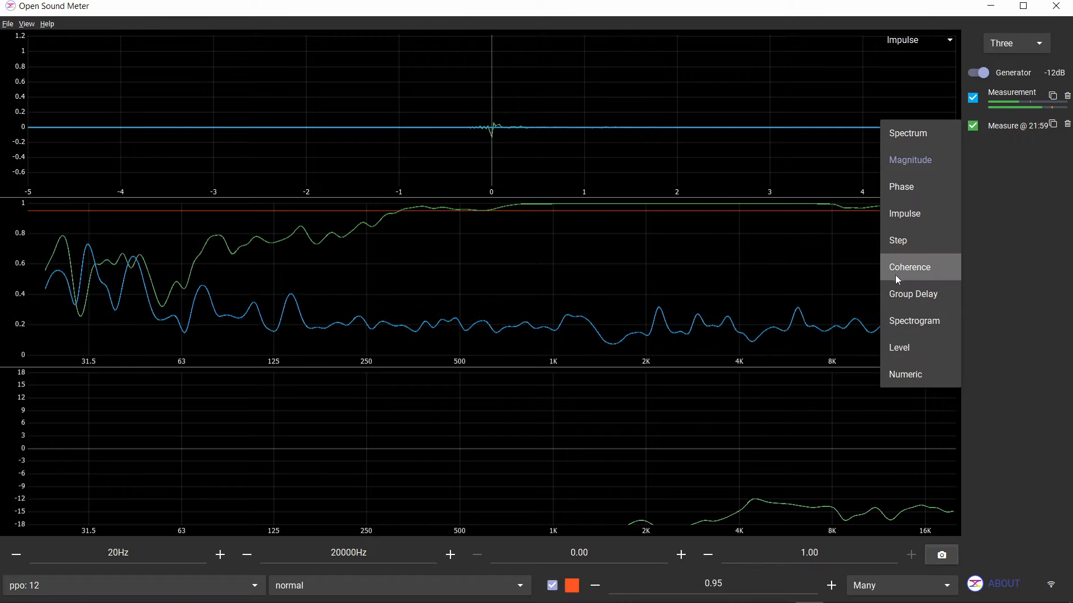
pyautogui.click(896, 198)
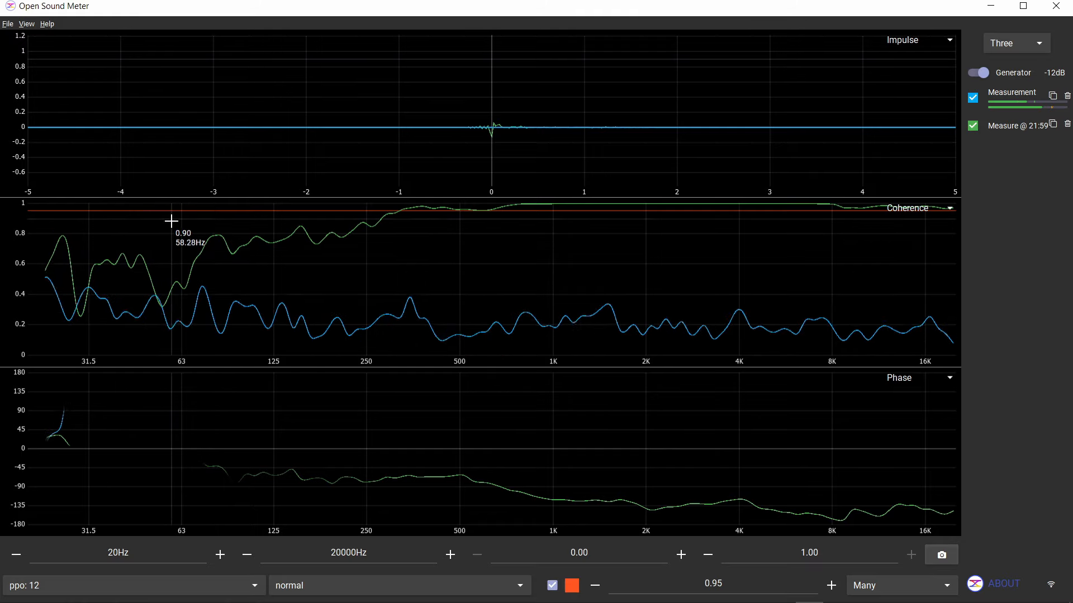
pyautogui.click(439, 448)
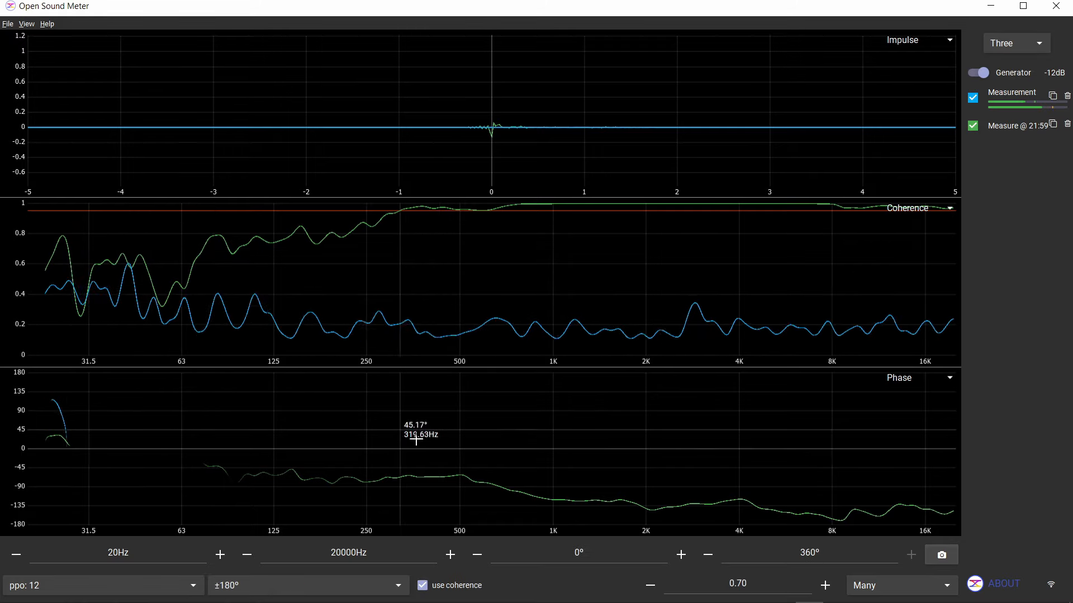
pyautogui.click(422, 586)
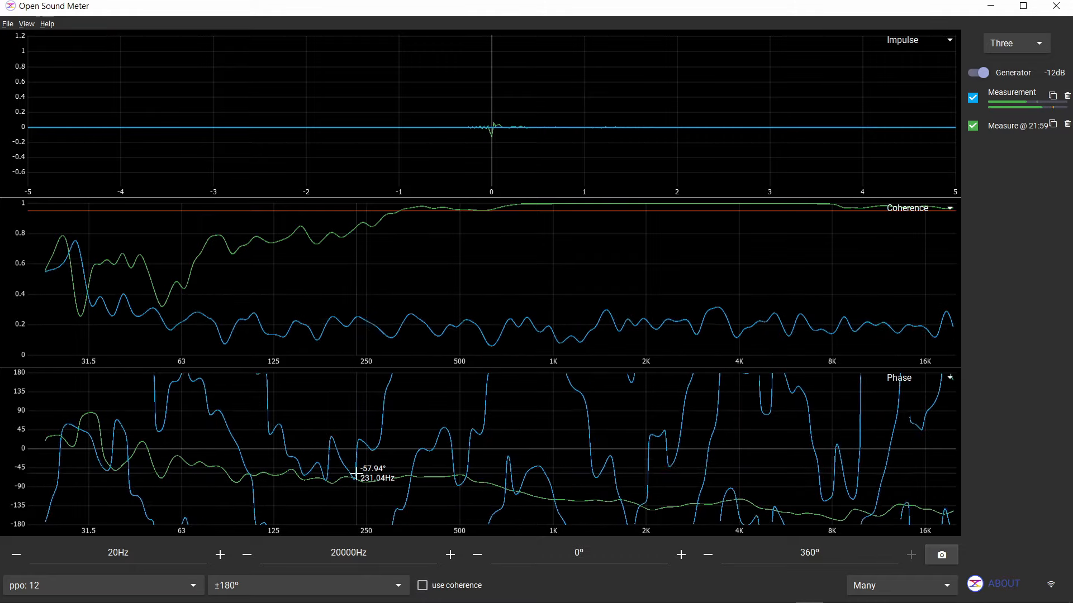
pyautogui.click(423, 586)
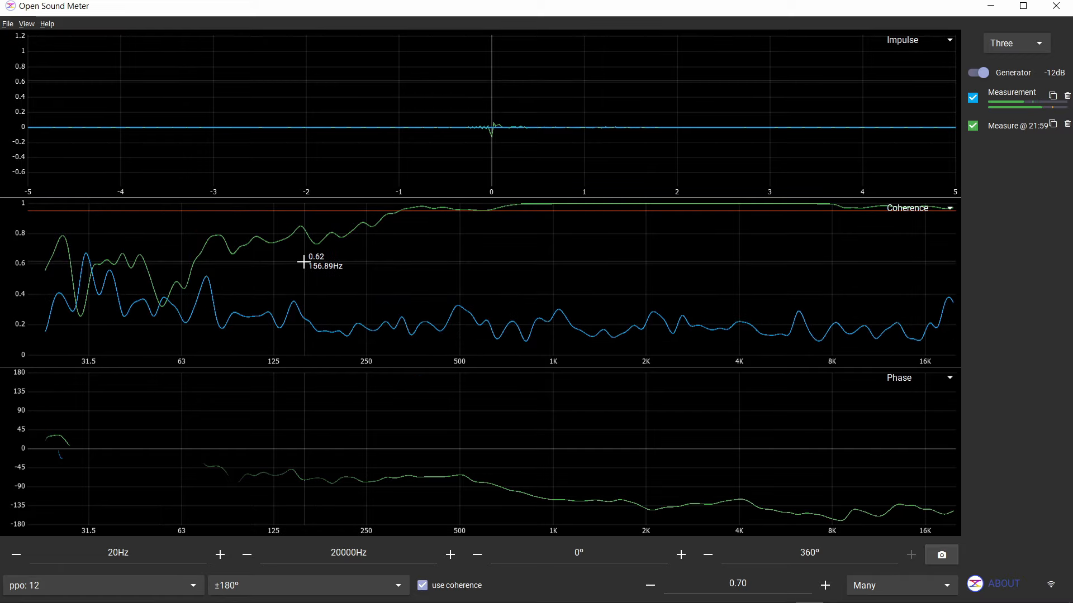
pyautogui.click(207, 263)
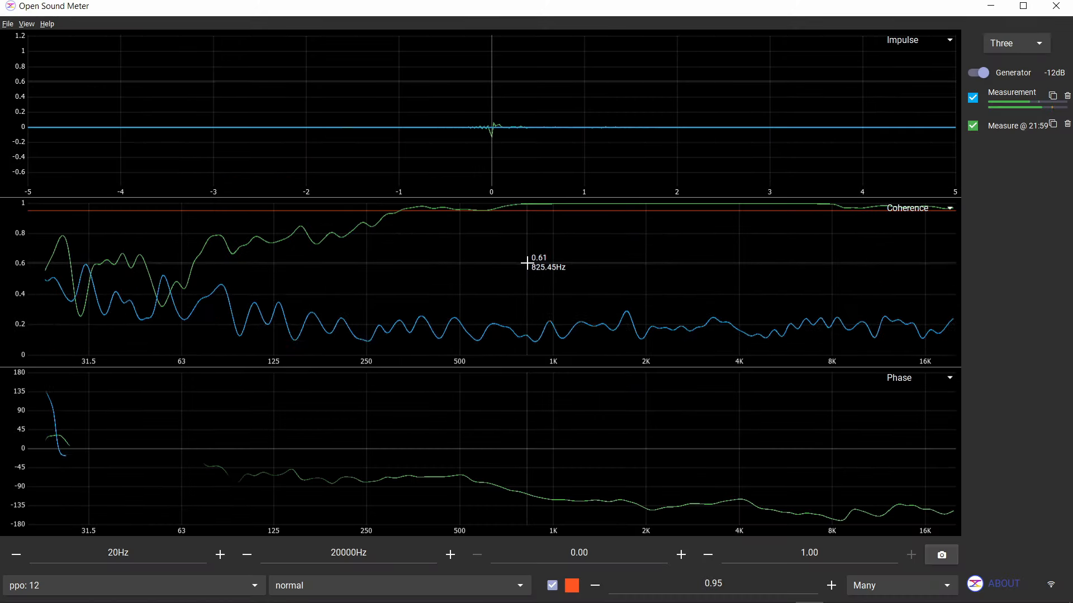
# Change the Phase plot to Magnitude and the Coherence plot to Spectrum, and bring up the Magnitude plot's settings
pyautogui.click(895, 378)
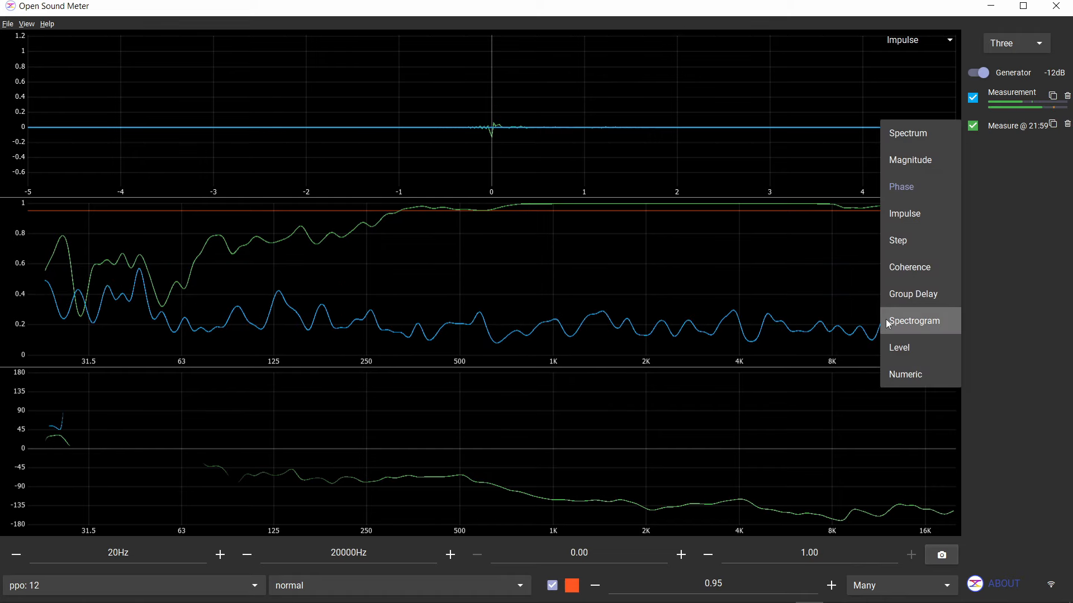
pyautogui.click(911, 160)
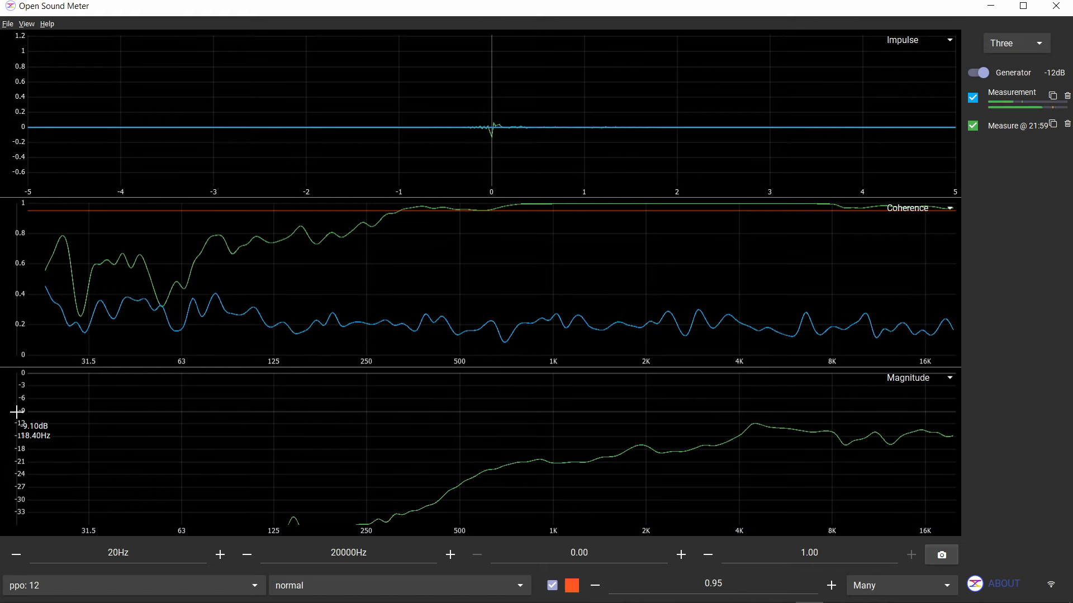
pyautogui.click(902, 209)
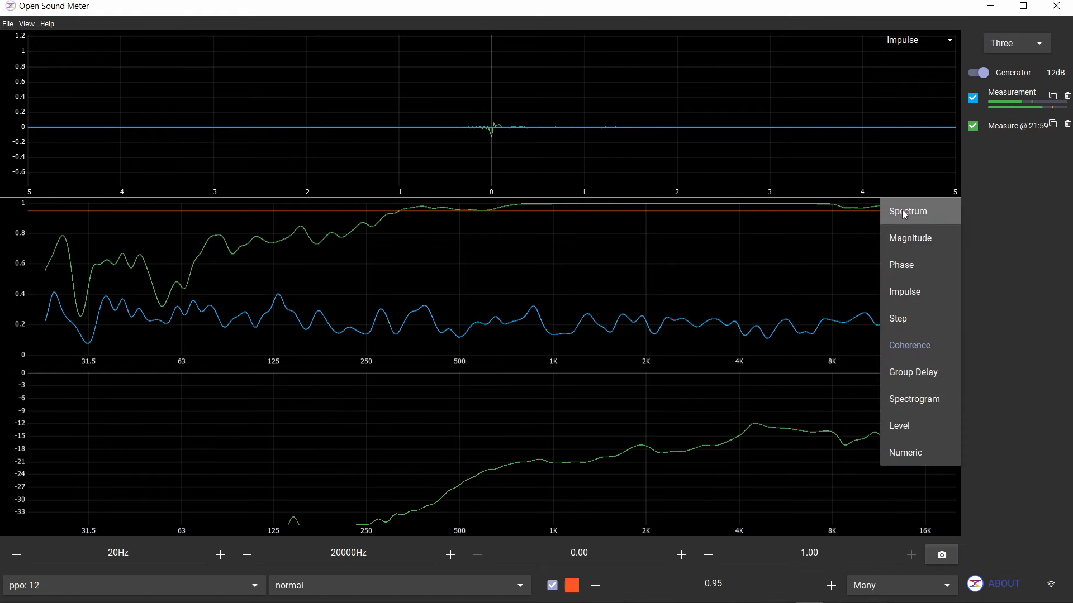
pyautogui.click(904, 213)
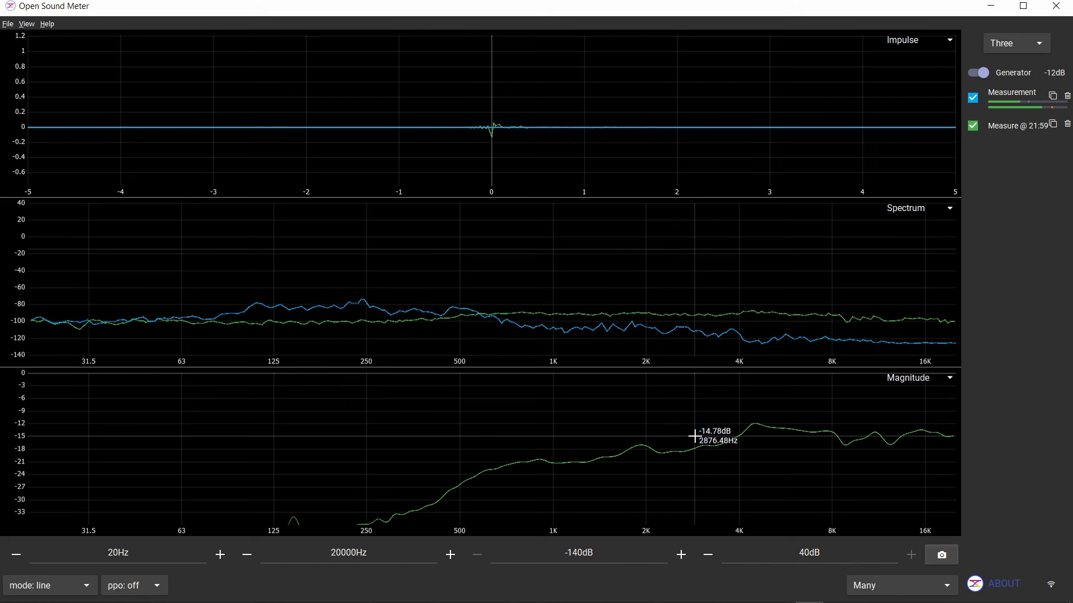
pyautogui.click(719, 453)
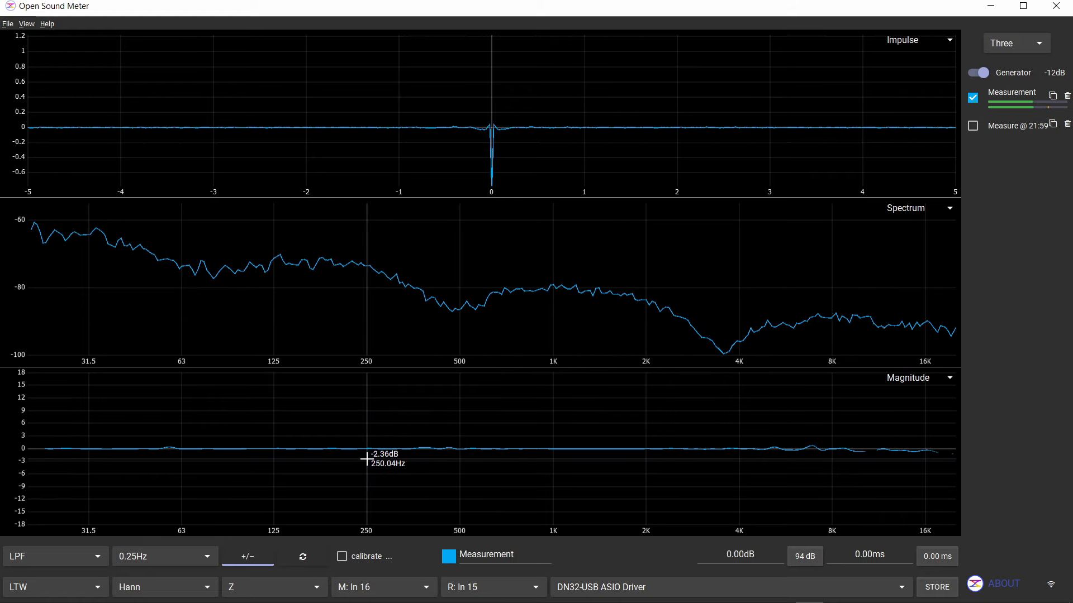
pyautogui.click(678, 413)
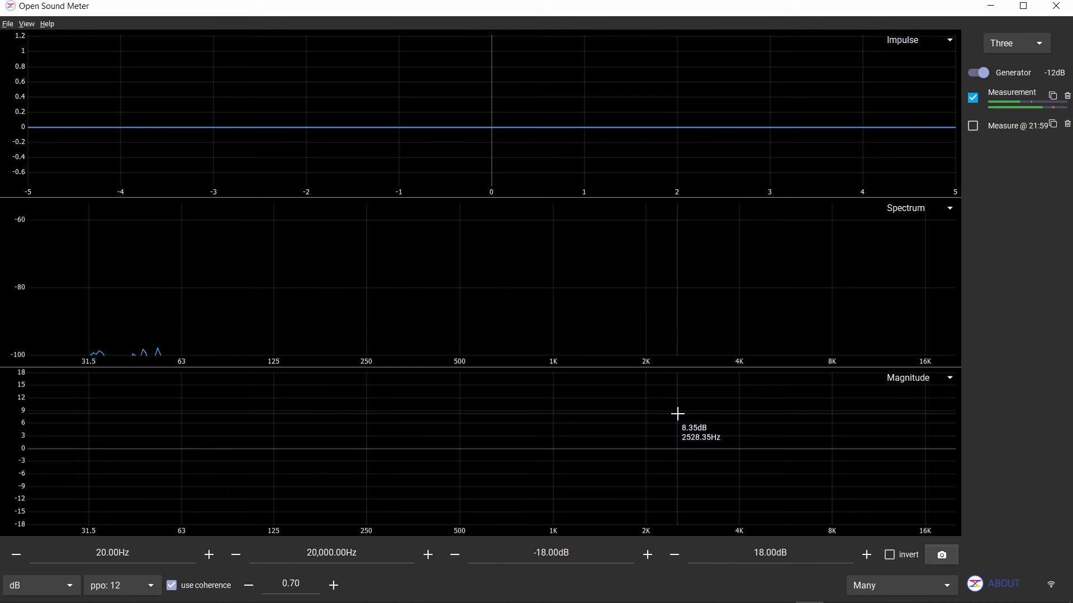
# Show the stored Measure @ 21:59 trace again and raise its gain to 14 dB and on to 20 dB
pyautogui.click(971, 128)
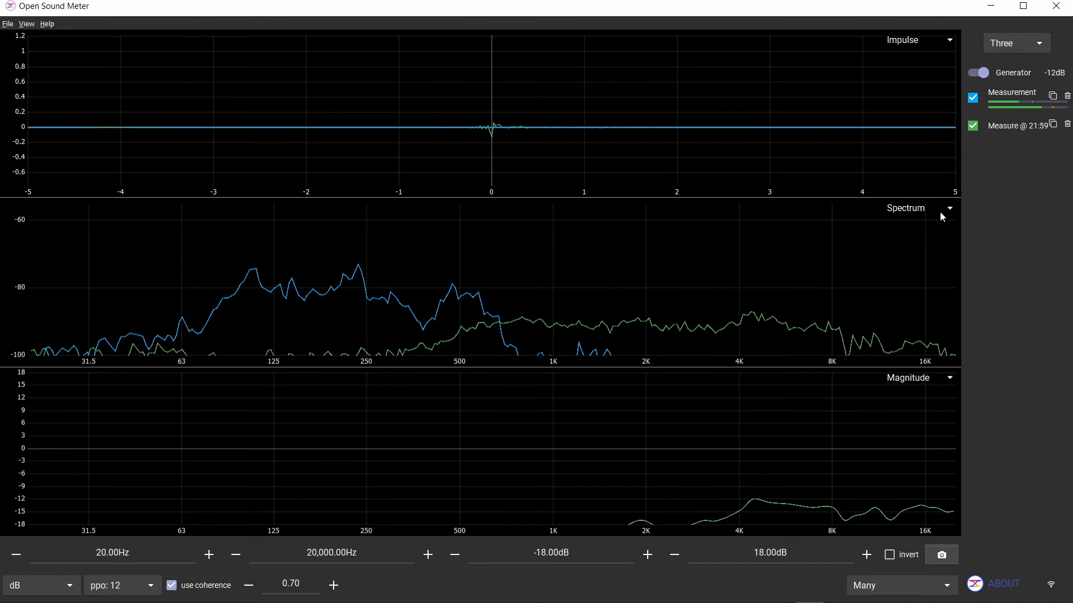
pyautogui.click(1014, 126)
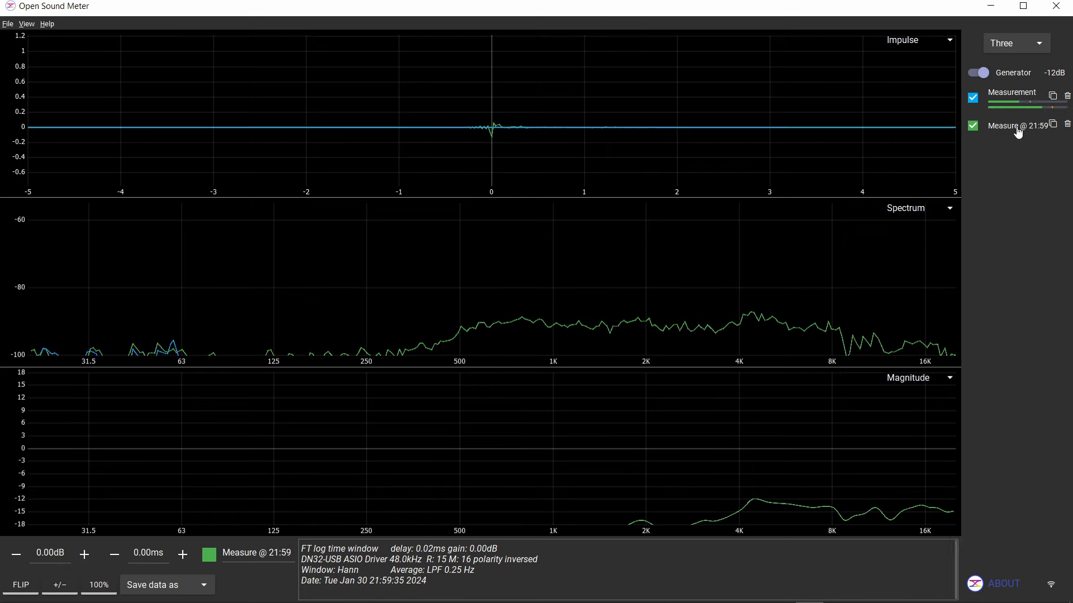
pyautogui.click(84, 554)
pyautogui.doubleClick(51, 553)
pyautogui.write('14')
pyautogui.press('Return')
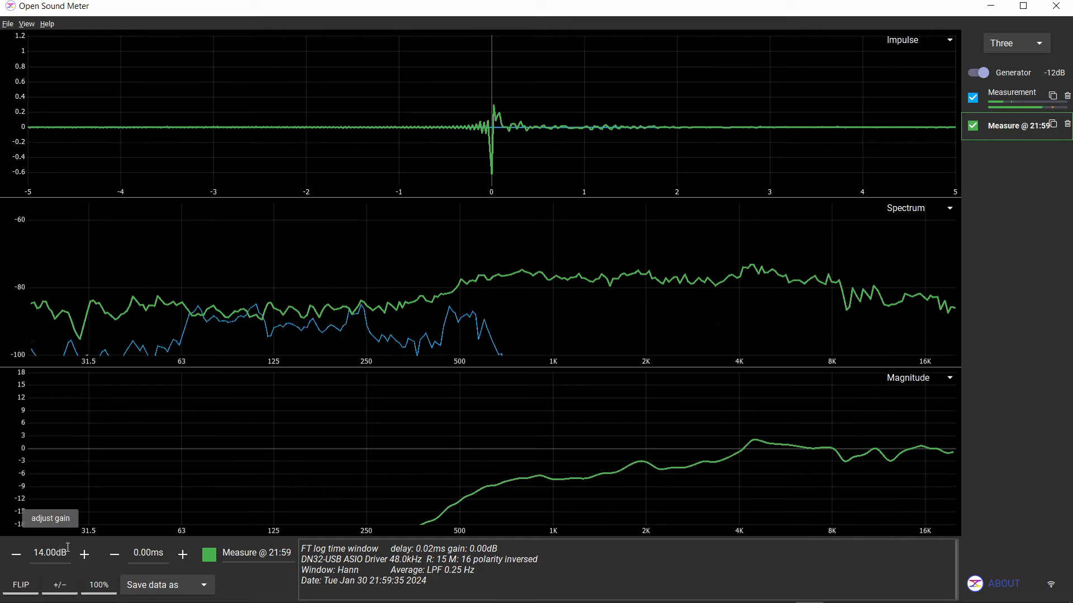
pyautogui.click(85, 553)
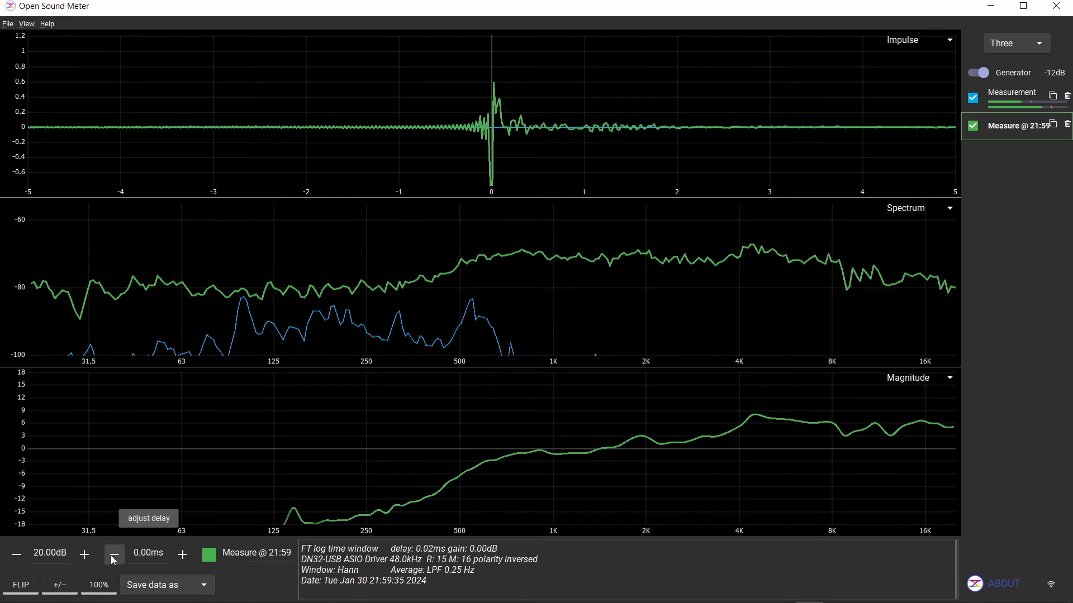
# Try inverting the stored trace's magnitude data and its polarity, restoring each one
pyautogui.click(27, 585)
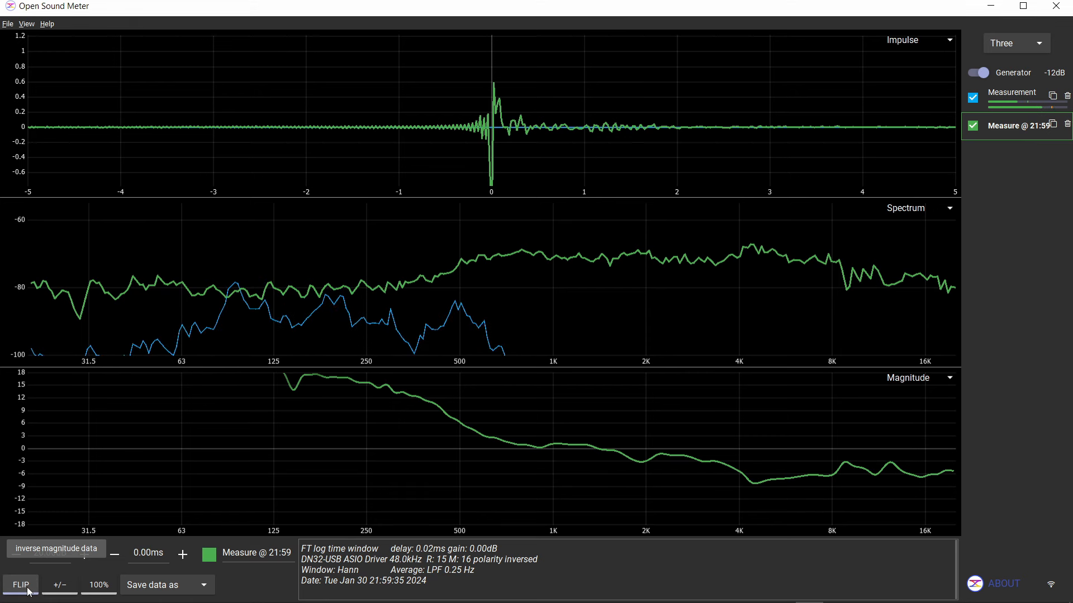
pyautogui.click(28, 591)
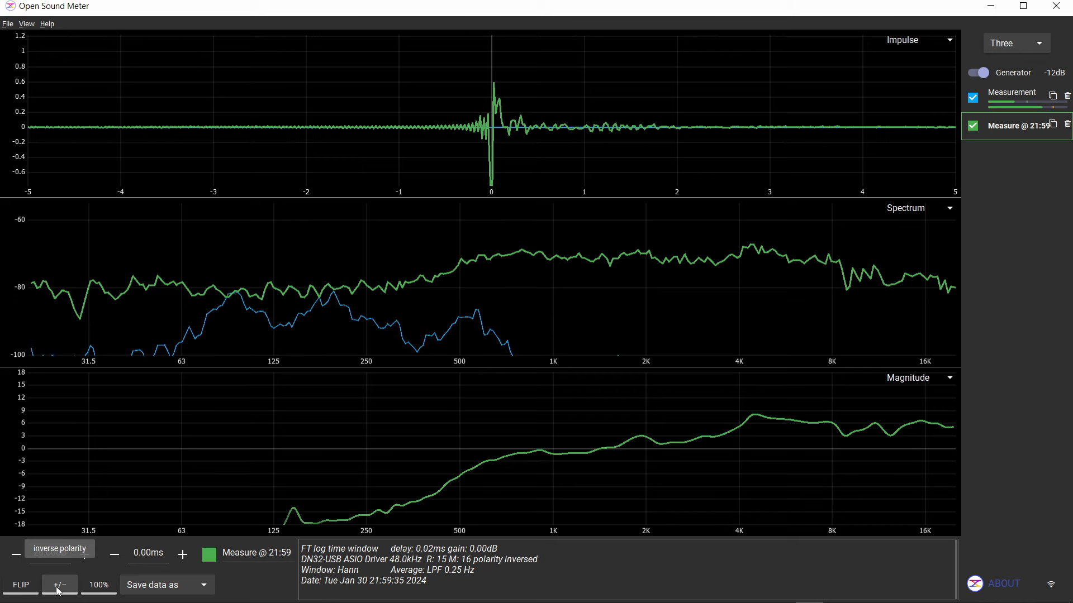
pyautogui.click(58, 588)
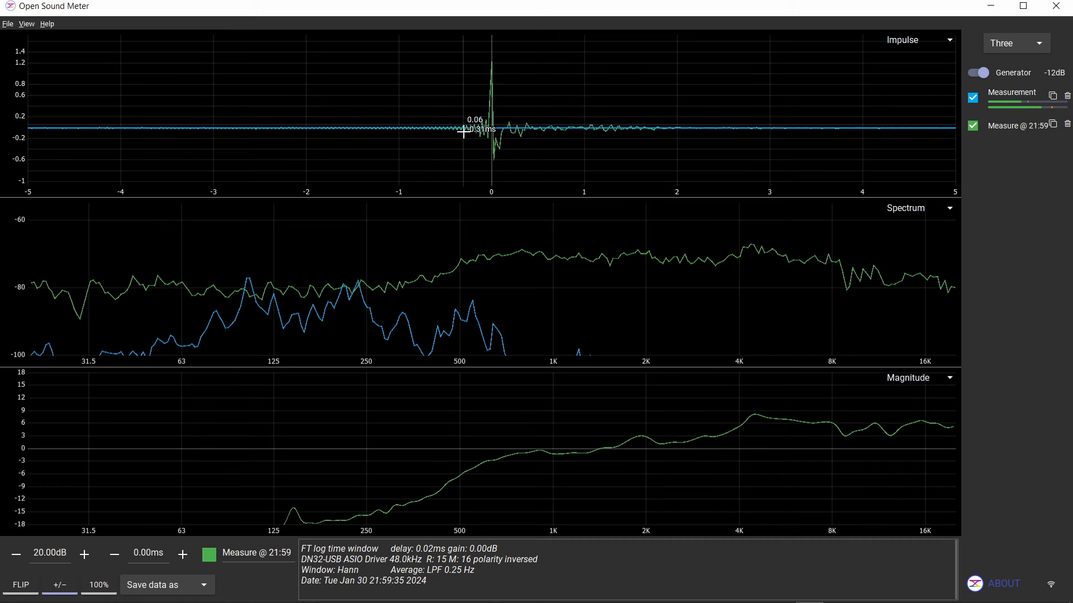
pyautogui.click(62, 590)
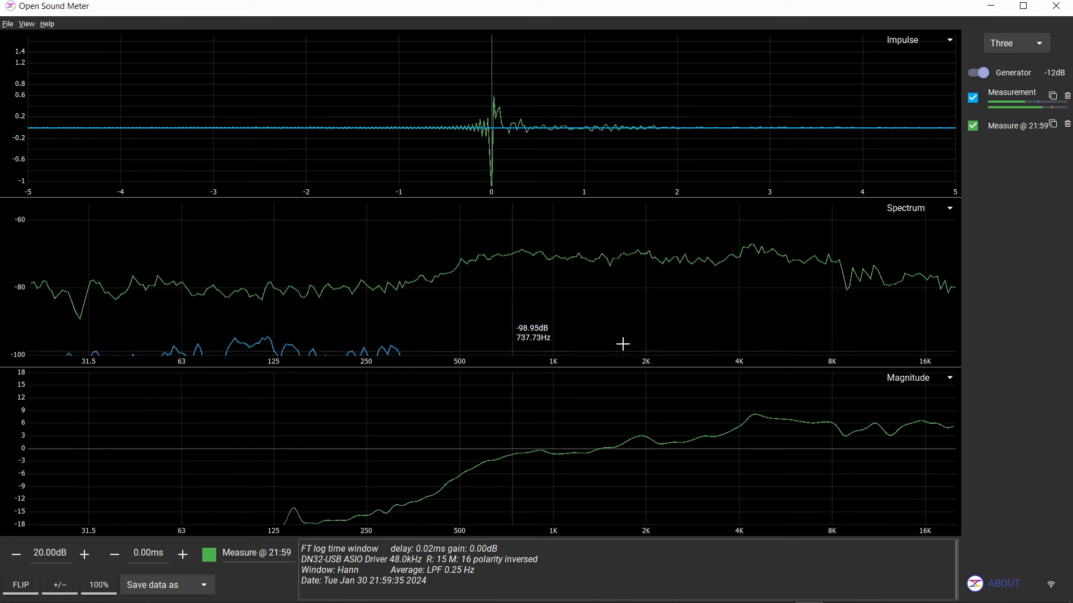
# Change the Spectrum plot to Phase and raise the stored trace's delay to 3.50 ms
pyautogui.click(182, 555)
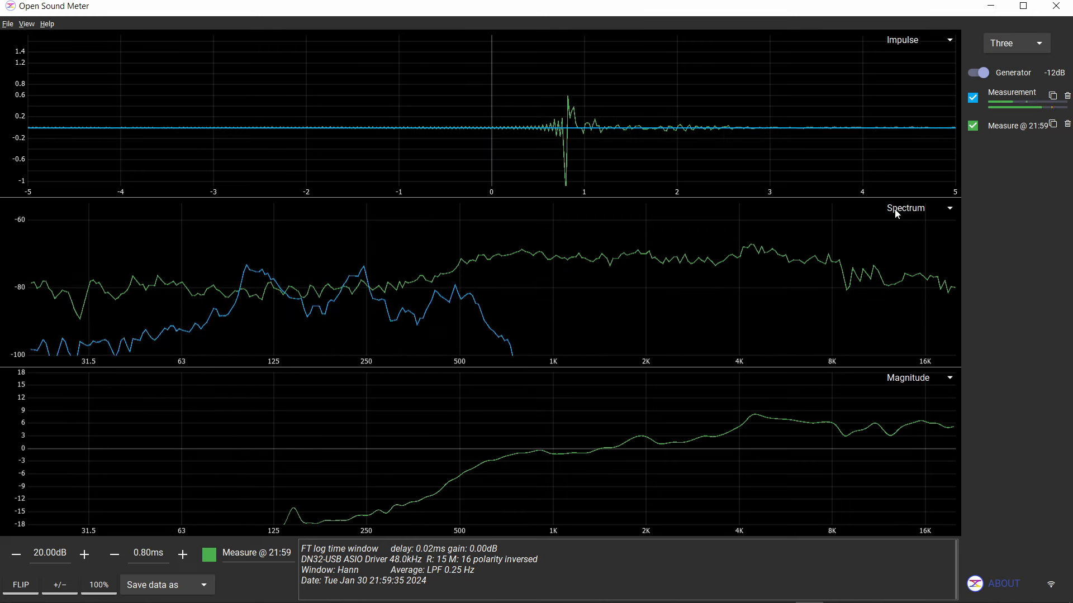
pyautogui.click(900, 264)
pyautogui.click(182, 554)
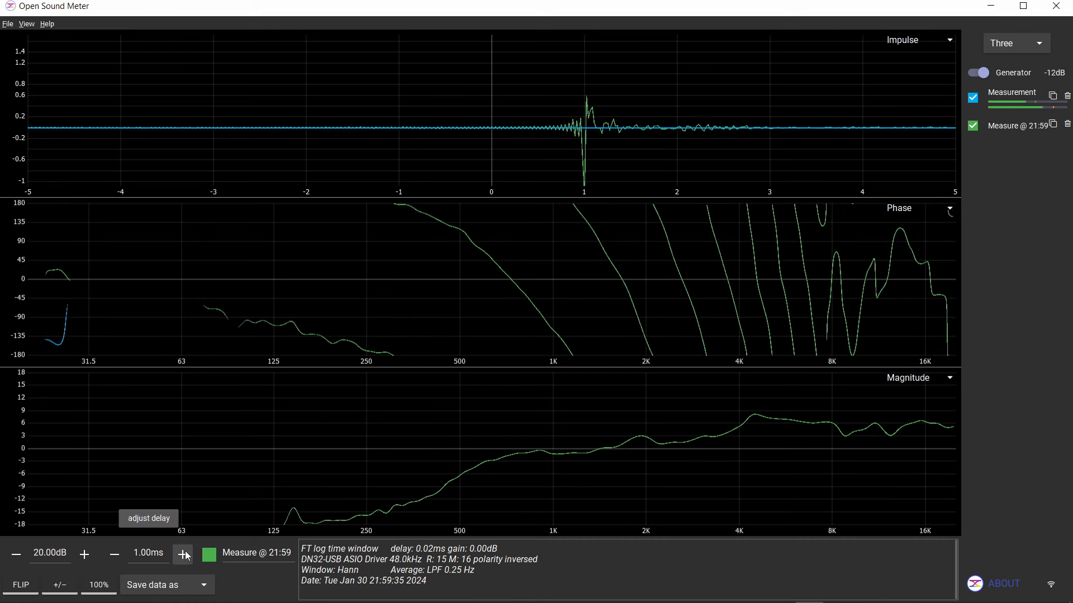
pyautogui.click(184, 554)
pyautogui.click(184, 554)
pyautogui.click(184, 554)
pyautogui.click(184, 554)
pyautogui.click(184, 554)
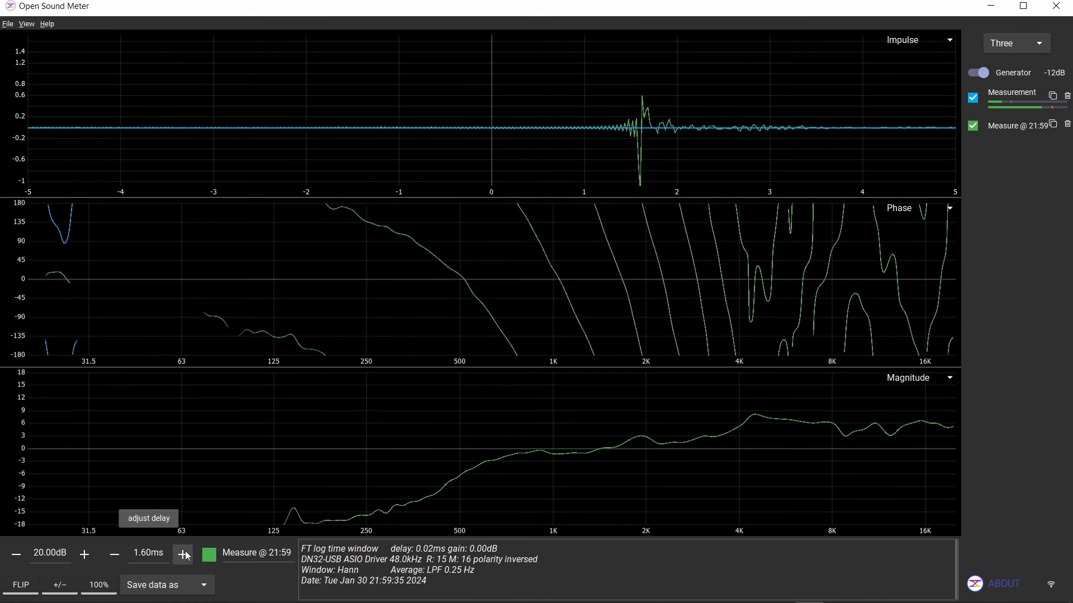
pyautogui.click(184, 554)
pyautogui.click(183, 555)
pyautogui.click(183, 554)
pyautogui.click(184, 554)
pyautogui.click(183, 554)
pyautogui.click(183, 555)
pyautogui.click(184, 554)
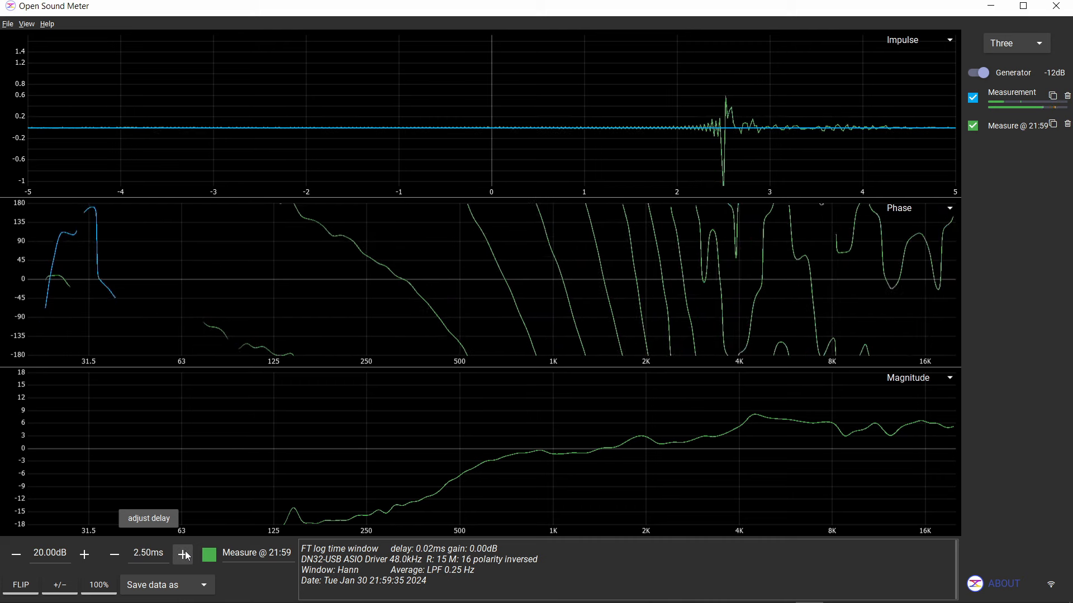
pyautogui.click(183, 554)
pyautogui.click(184, 554)
pyautogui.click(184, 554)
pyautogui.click(183, 554)
pyautogui.click(184, 554)
pyautogui.click(183, 554)
pyautogui.click(183, 554)
pyautogui.click(184, 554)
pyautogui.click(183, 554)
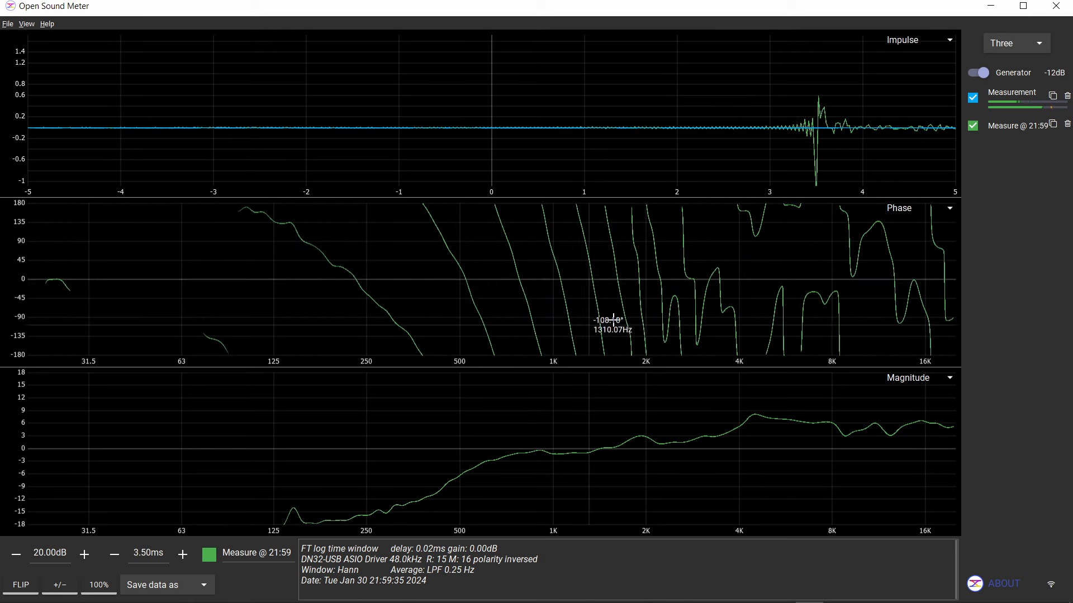
pyautogui.click(577, 278)
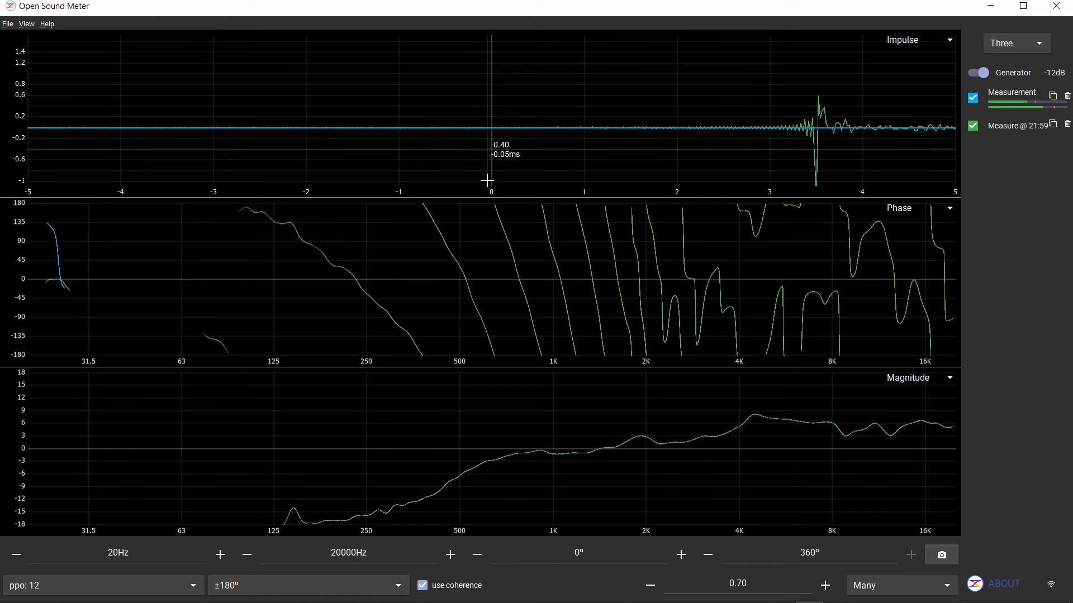
# Bring the stored trace's delay back down to 0.00 ms
pyautogui.click(114, 556)
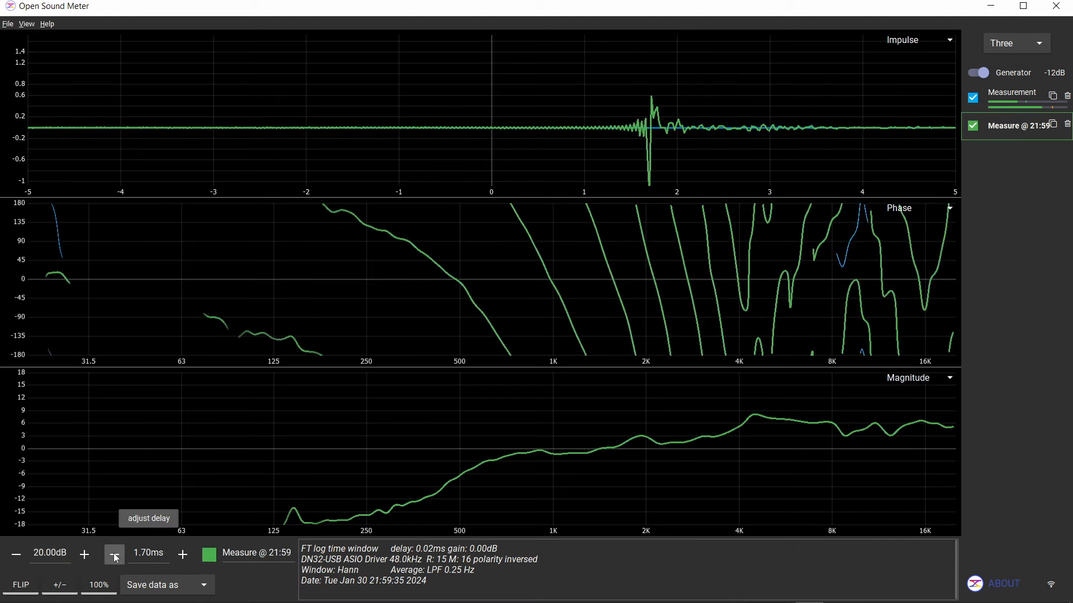
pyautogui.click(115, 556)
pyautogui.click(115, 555)
pyautogui.click(115, 556)
pyautogui.click(114, 556)
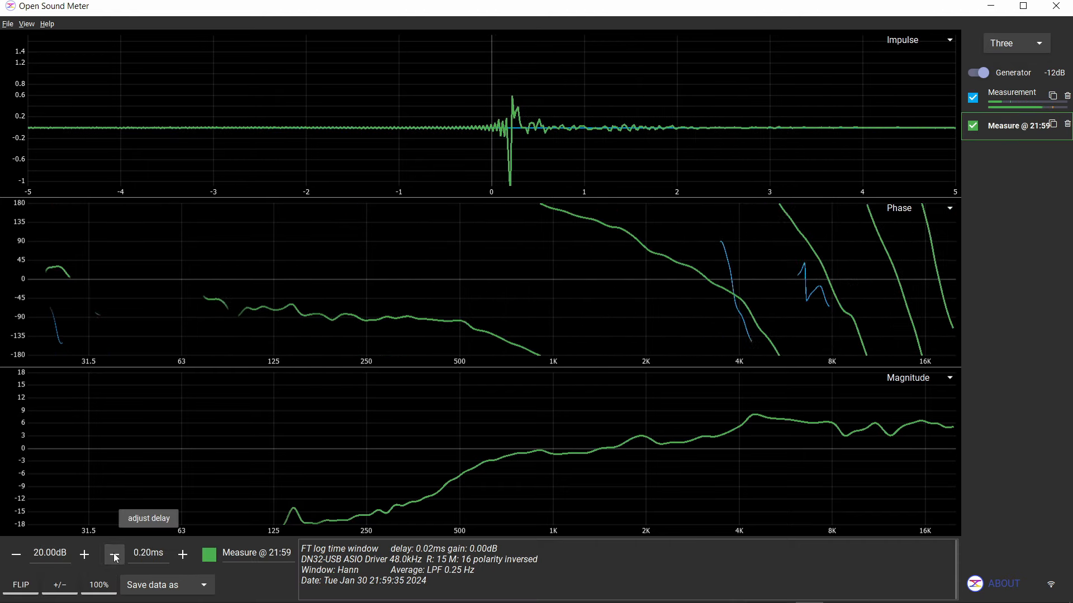
pyautogui.click(114, 556)
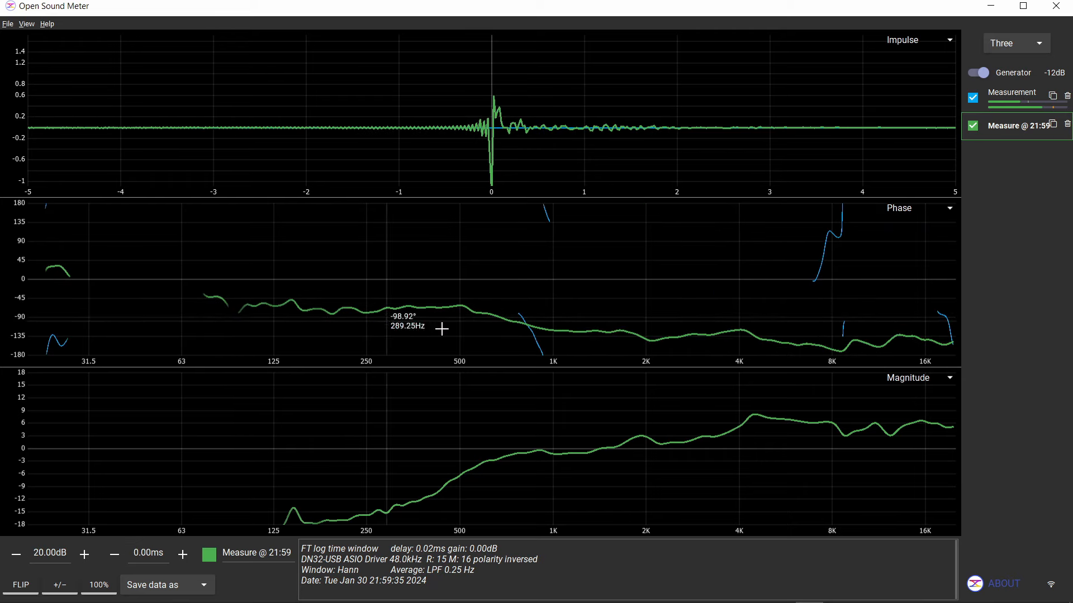
# Raise the stored Measure @ 21:59 trace's delay to 0.70 ms
pyautogui.click(183, 555)
pyautogui.click(182, 554)
pyautogui.click(182, 555)
pyautogui.click(183, 555)
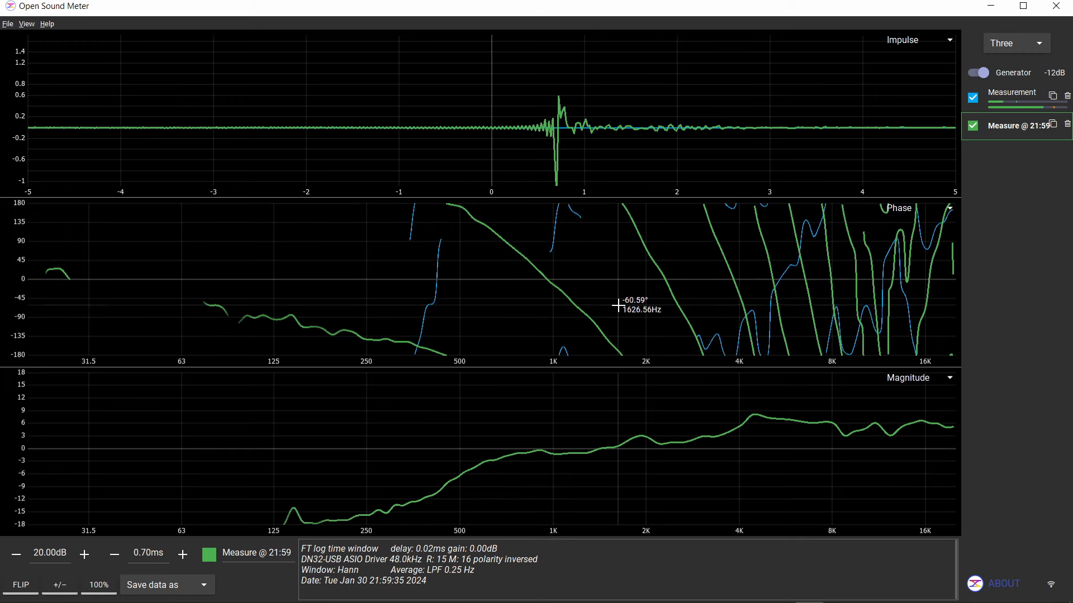
# Shift the Phase plot's vertical range to examine how the delayed trace's slope continues across the 180-degree wrap
pyautogui.scroll(-1, 618, 306)
pyautogui.scroll(4, 618, 305)
pyautogui.scroll(5, 617, 306)
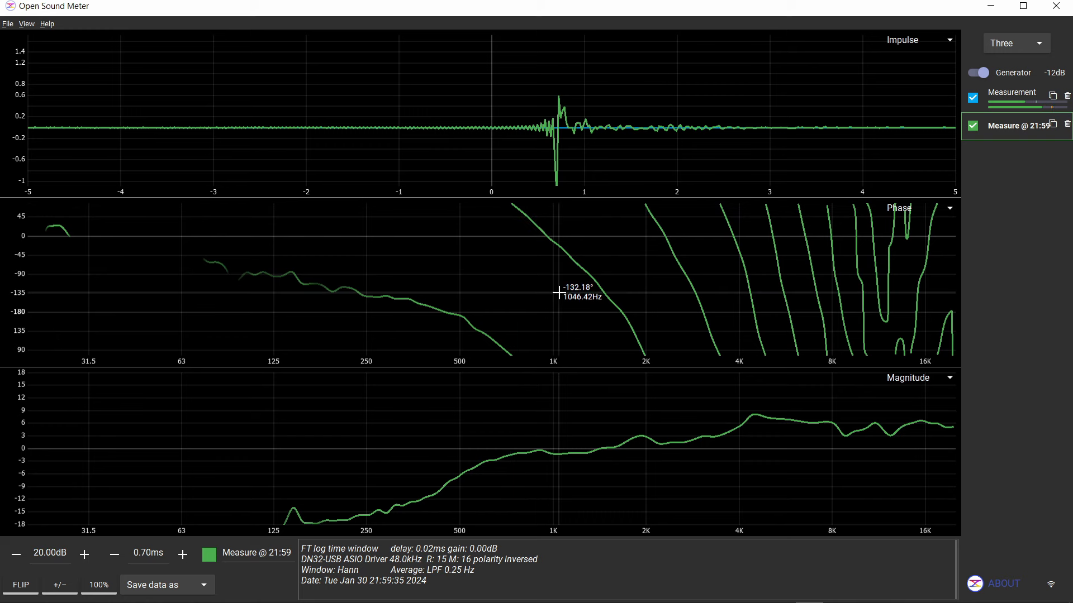
pyautogui.scroll(2, 443, 315)
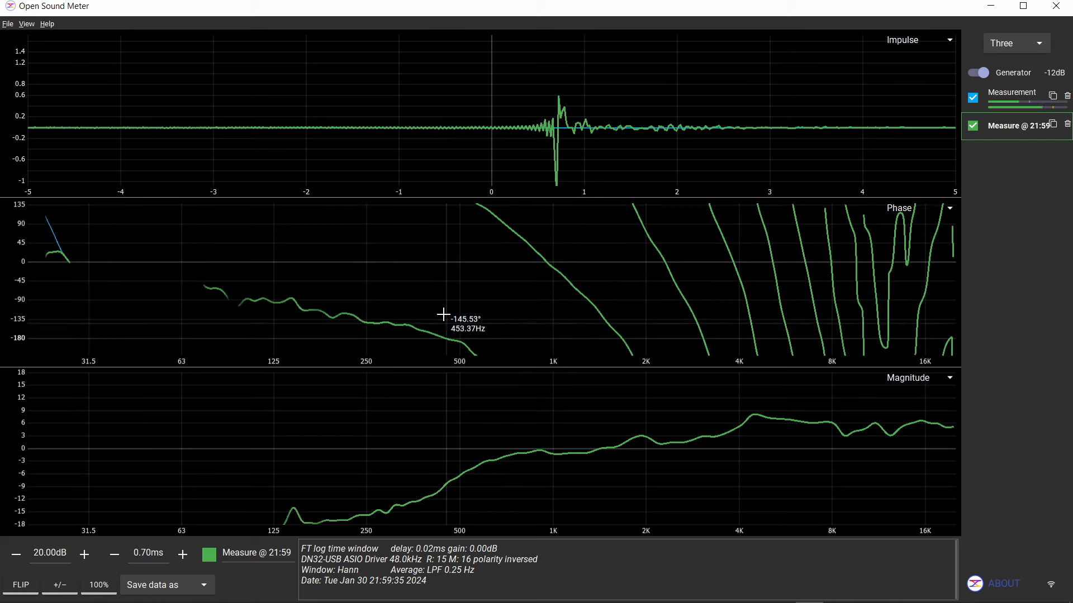
pyautogui.scroll(3, 517, 284)
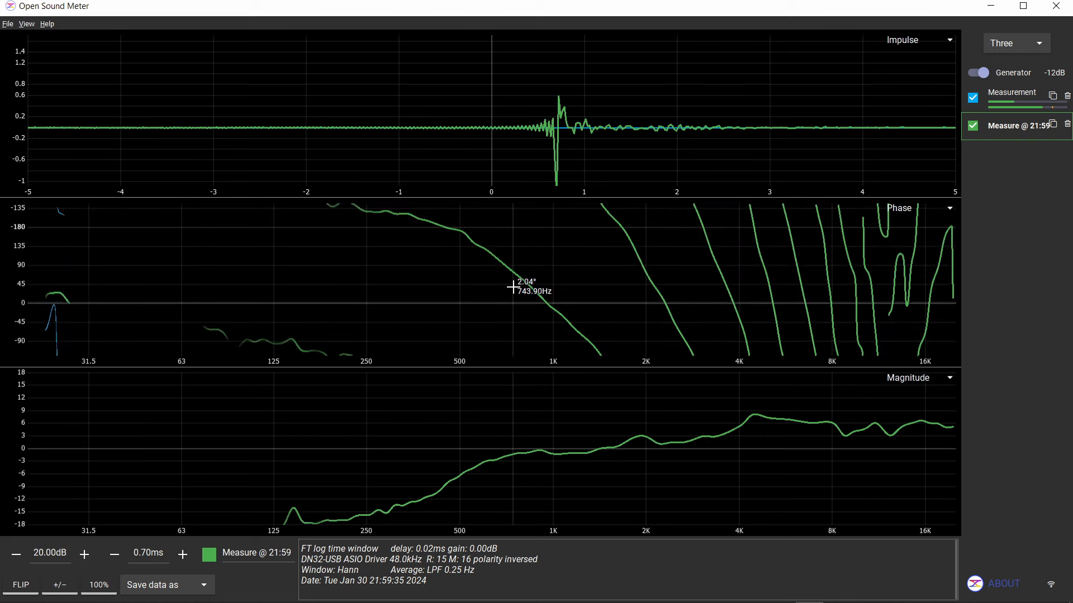
pyautogui.scroll(2, 509, 288)
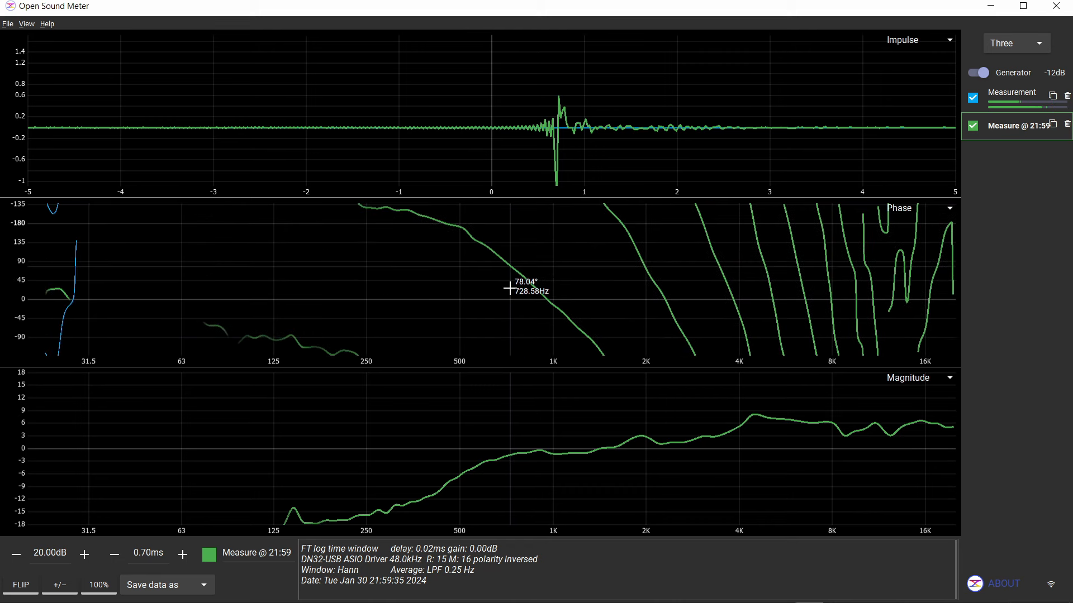
pyautogui.scroll(4, 510, 288)
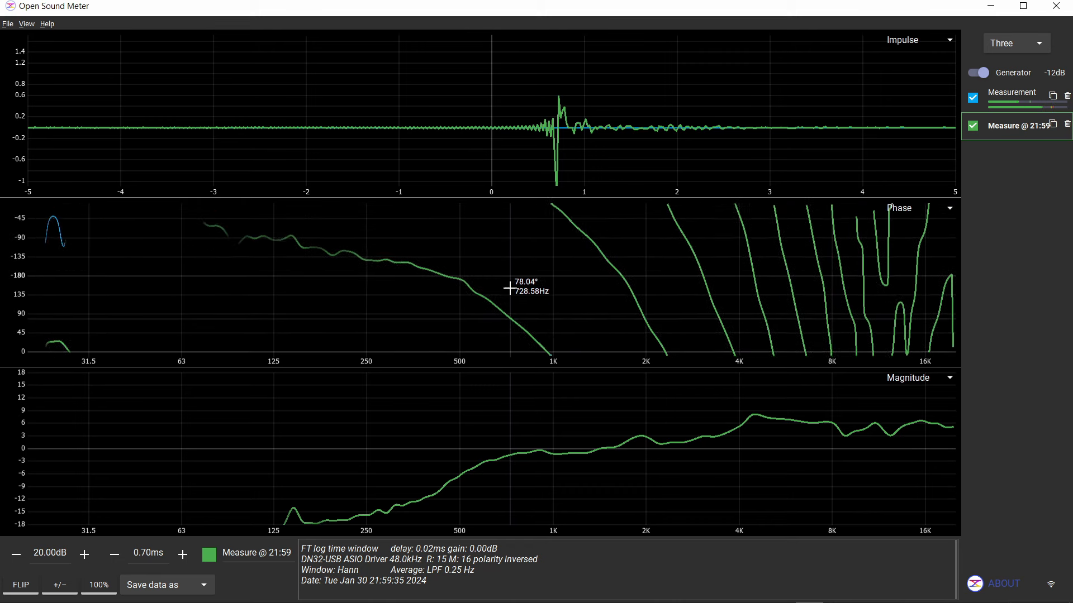
pyautogui.scroll(4, 509, 288)
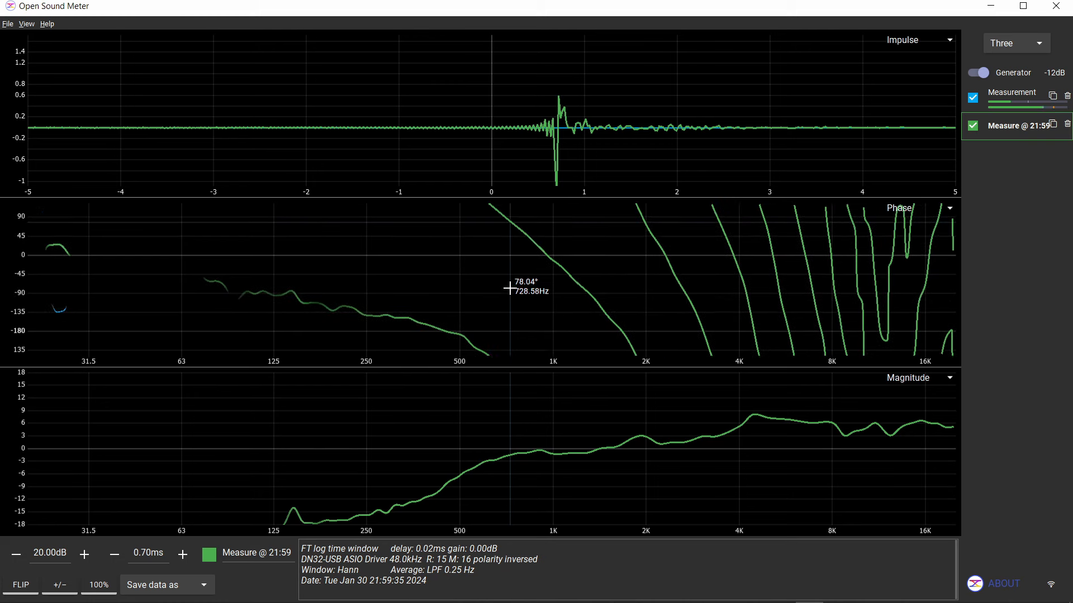
pyautogui.scroll(3, 509, 288)
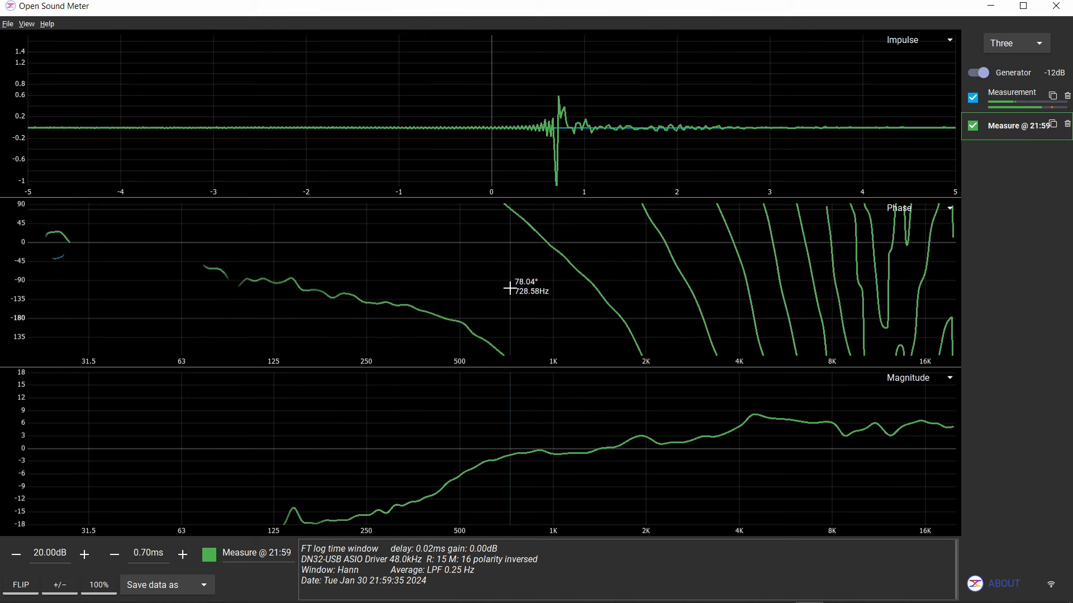
pyautogui.scroll(3, 509, 288)
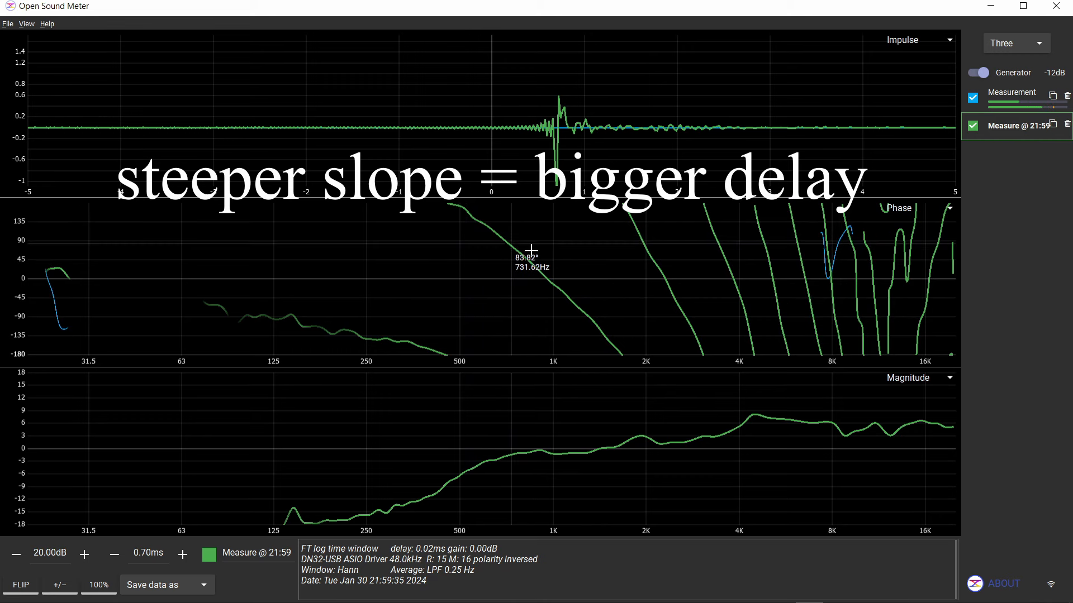
# Lower the stored Measure @ 21:59 trace's delay to 0.60 ms and keep reducing it step by step
pyautogui.click(115, 561)
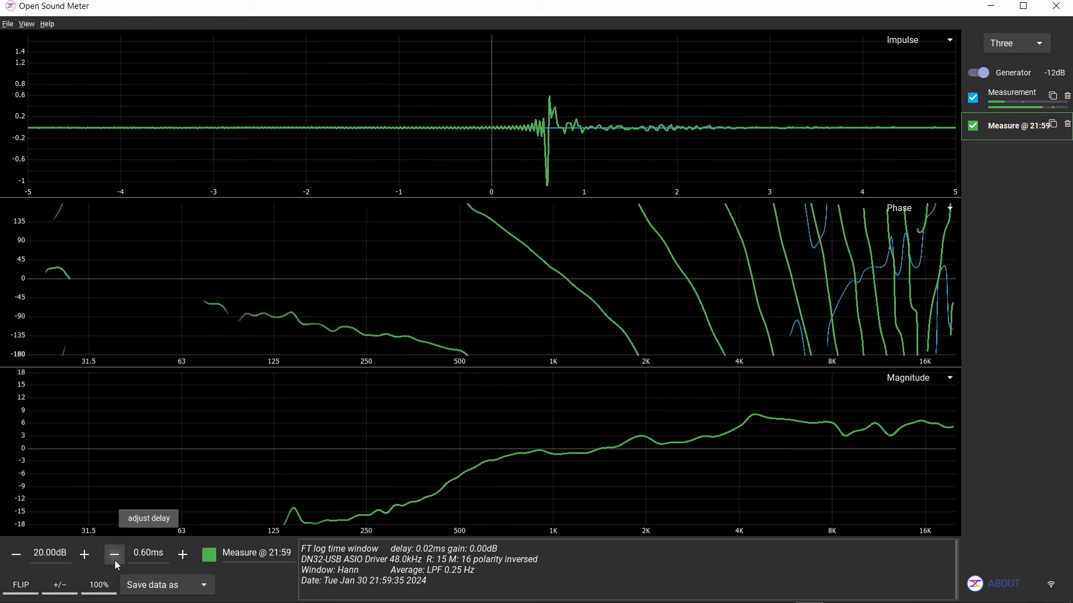
pyautogui.click(115, 561)
pyautogui.click(115, 561)
pyautogui.click(114, 561)
pyautogui.click(114, 561)
pyautogui.click(112, 561)
pyautogui.click(111, 562)
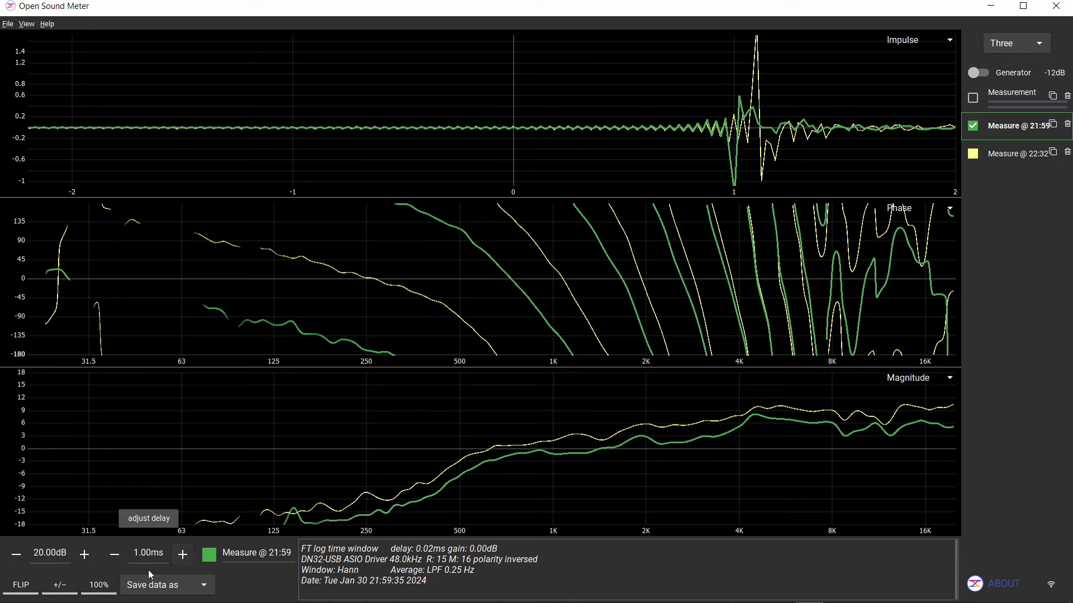
# Invert the polarity of the Measure @ 21:59 trace and try delays from 0.90 ms upward against the Measure @ 22:32 trace
pyautogui.click(70, 588)
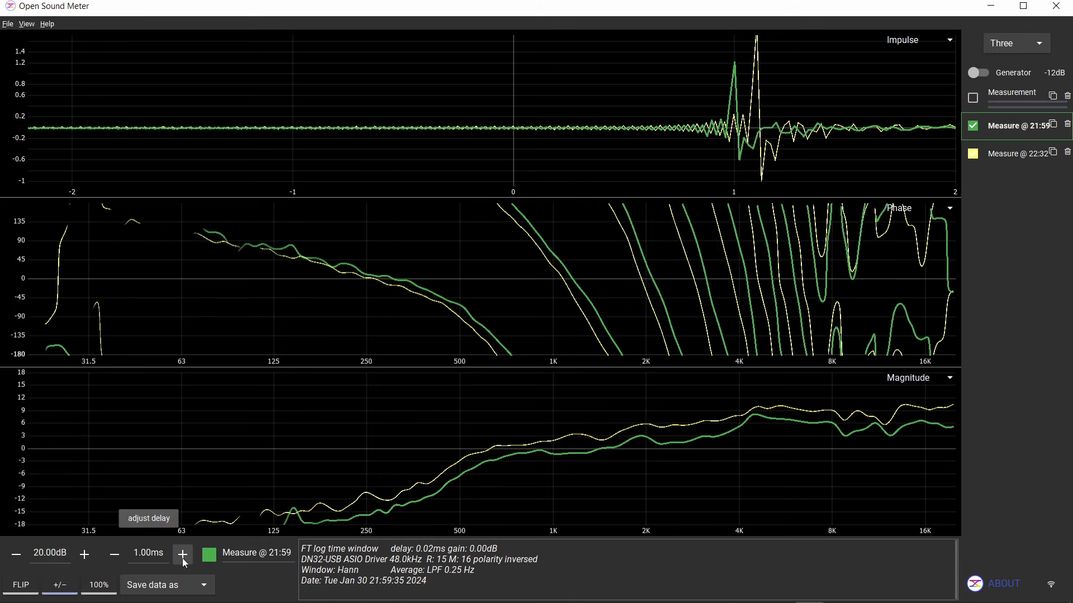
pyautogui.click(116, 556)
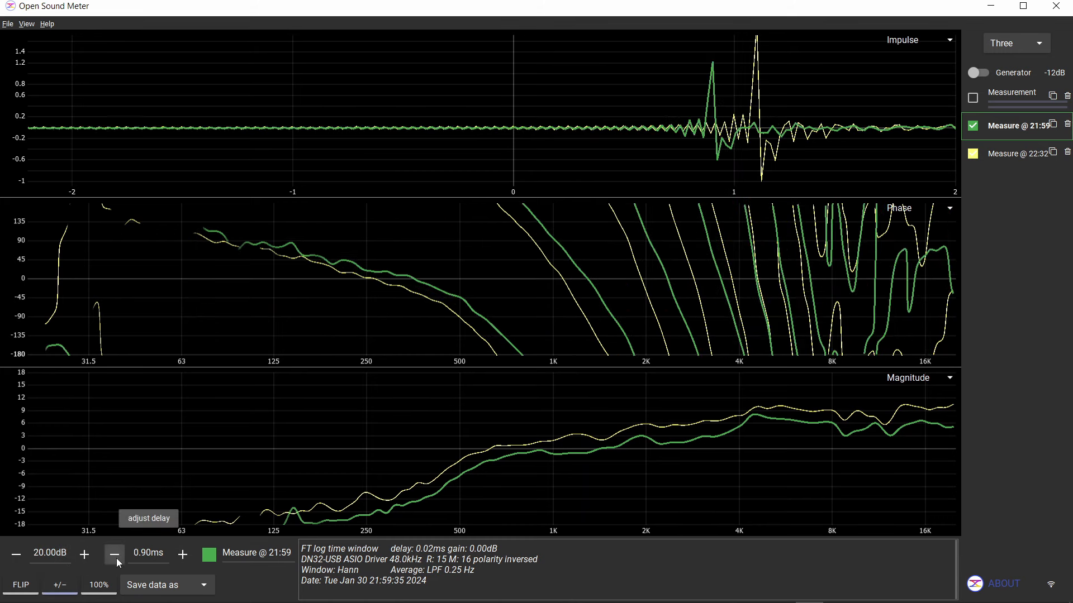
pyautogui.doubleClick(183, 559)
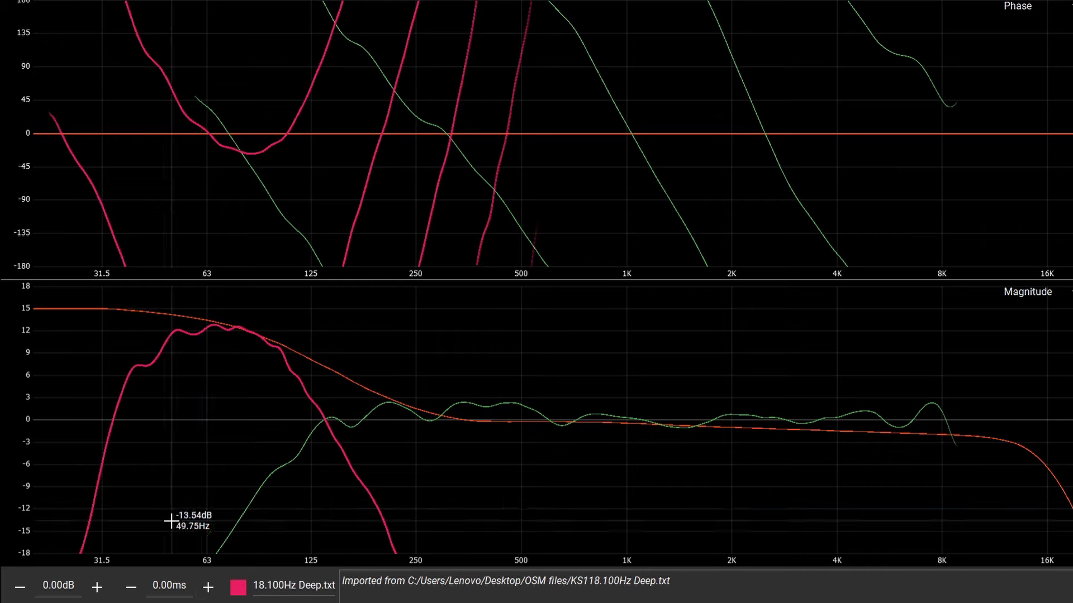
# Raise the imported KS118.100Hz Deep trace's delay to 12.50 ms to overlap the green trace's phase in the crossover region
pyautogui.click(208, 586)
pyautogui.click(208, 587)
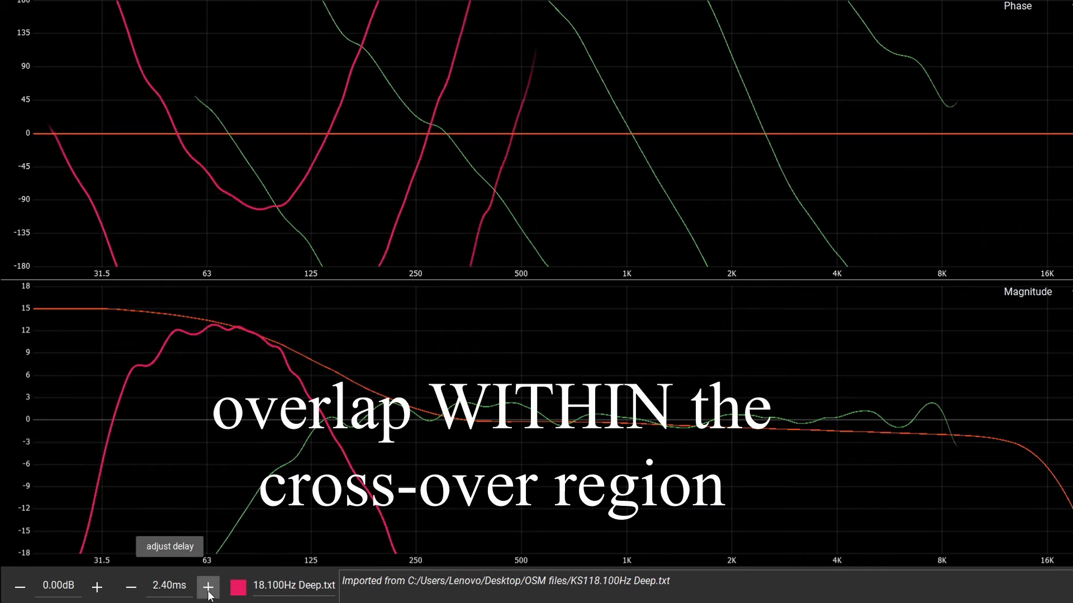
pyautogui.click(208, 587)
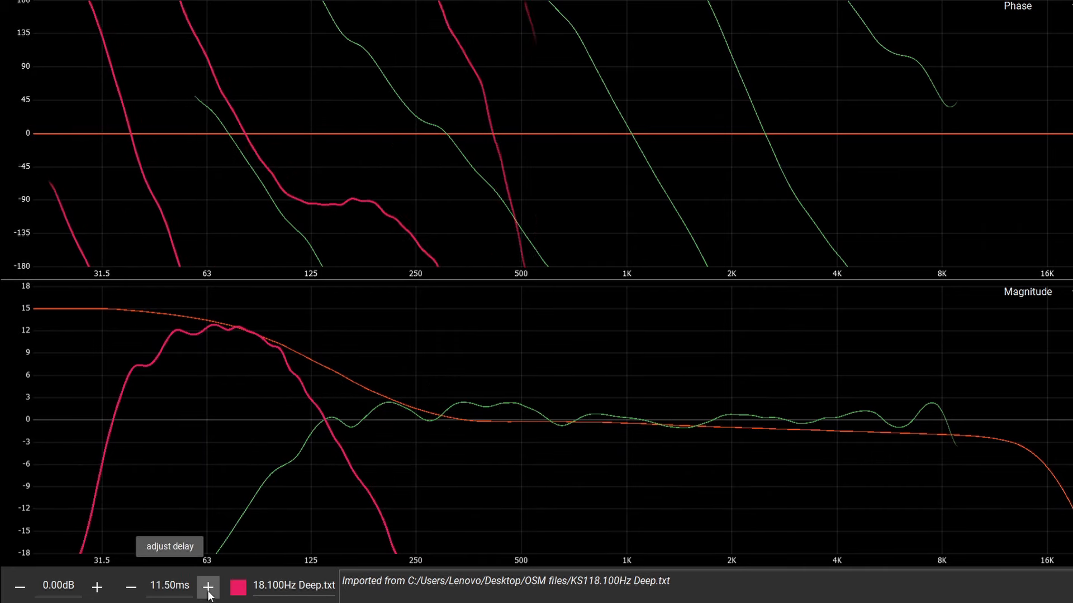
pyautogui.click(207, 586)
pyautogui.click(130, 587)
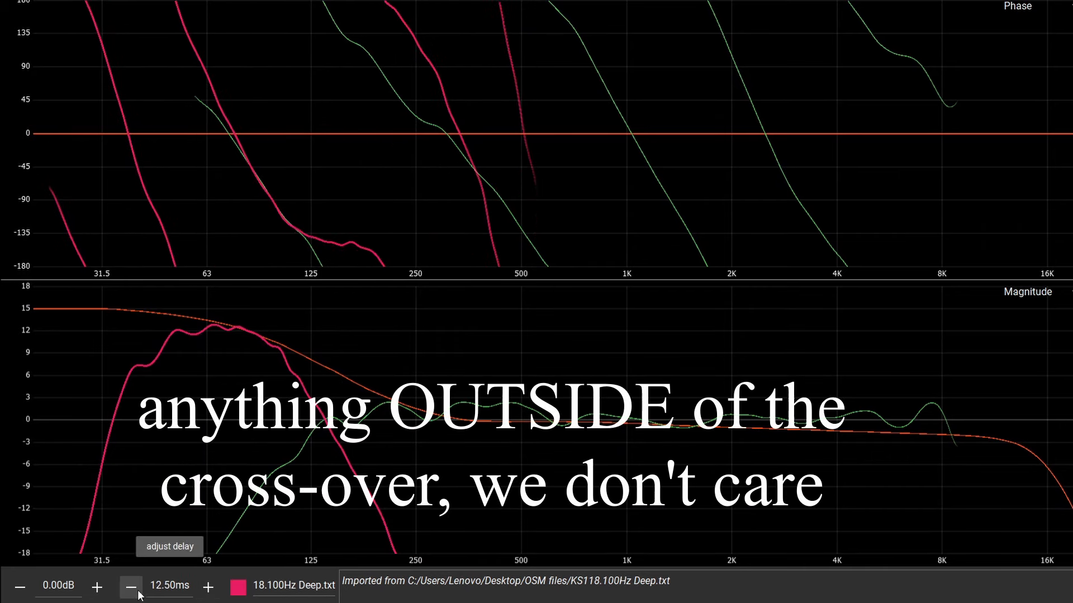
# Try longer delays up to 13.50 ms on the KS118.100Hz Deep trace, then set the delay to 13.20 ms
pyautogui.scroll(-3, 226, 254)
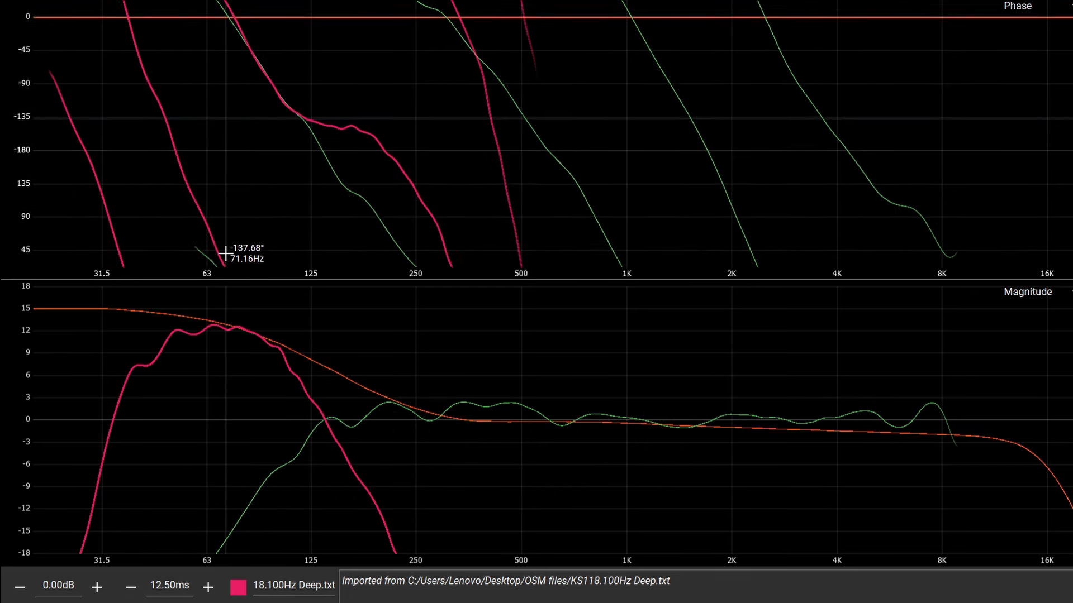
pyautogui.scroll(-3, 225, 254)
pyautogui.click(208, 587)
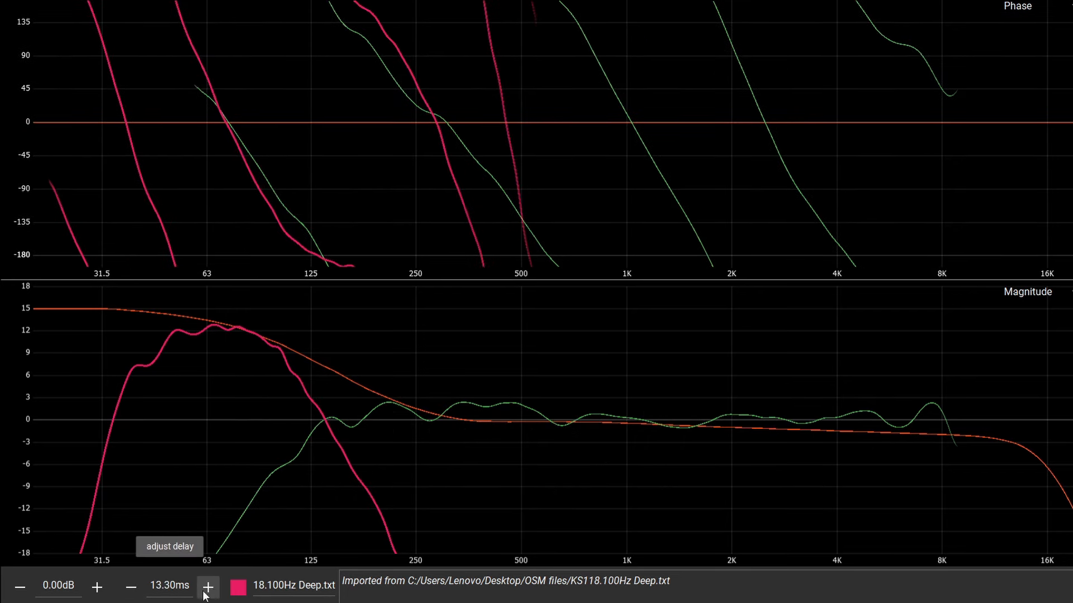
pyautogui.click(206, 591)
pyautogui.click(207, 591)
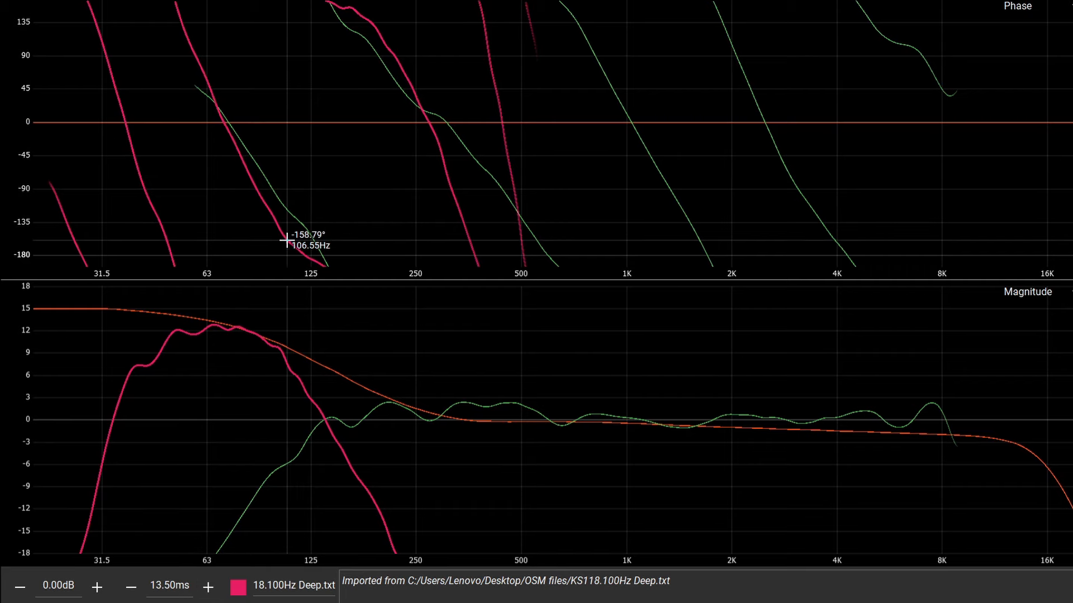
pyautogui.click(131, 586)
pyautogui.click(130, 587)
pyautogui.click(130, 586)
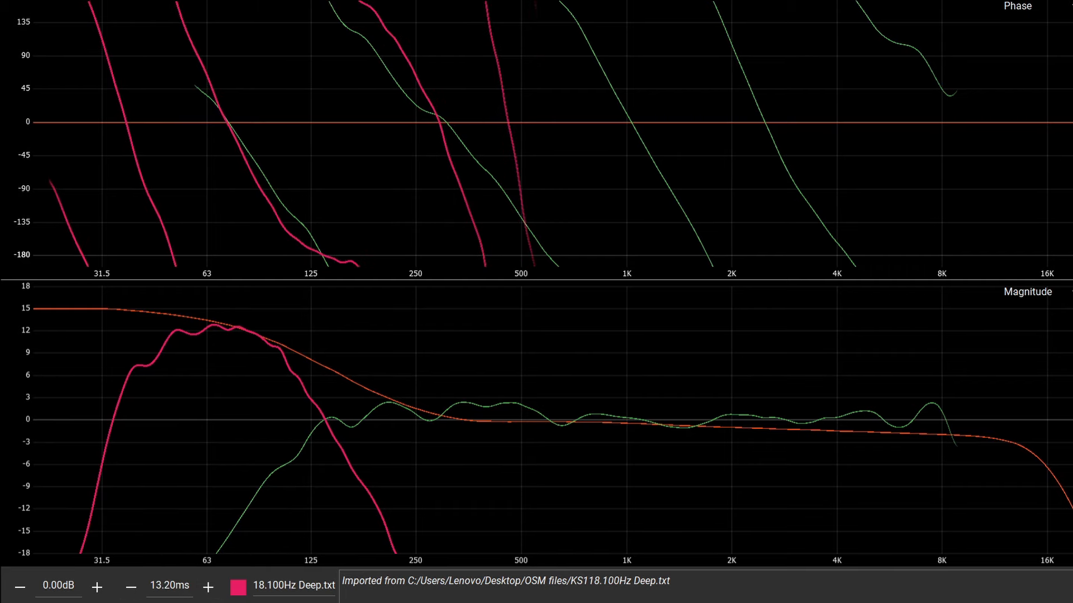
# Lower the Measure @ 21:59 trace's delay to 0.50 ms, then raise it to 1.10 ms to match the Measure @ 22:32 phase
pyautogui.click(116, 555)
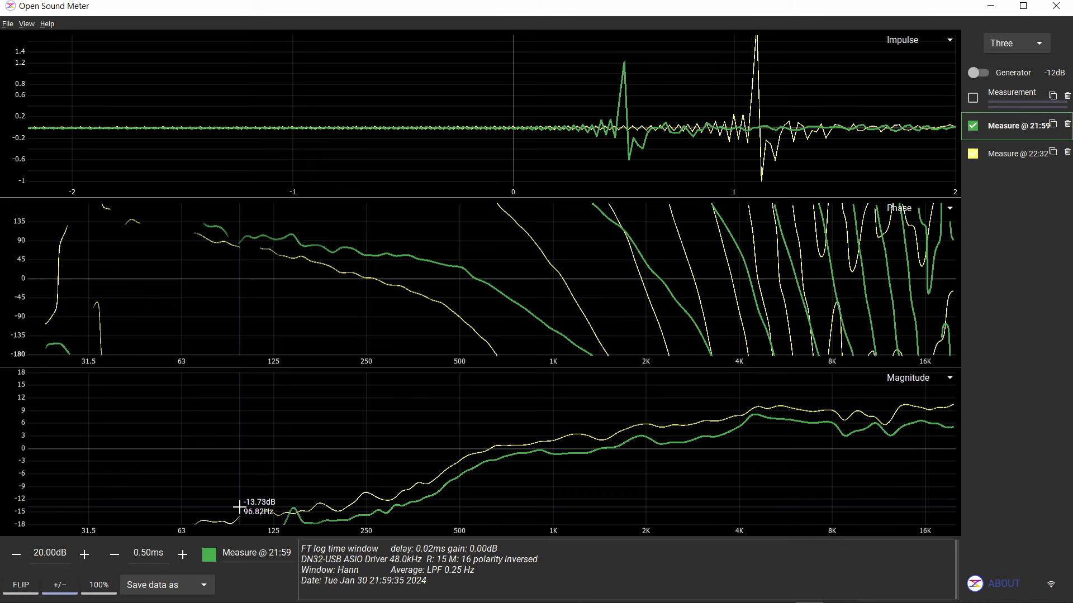
pyautogui.click(176, 563)
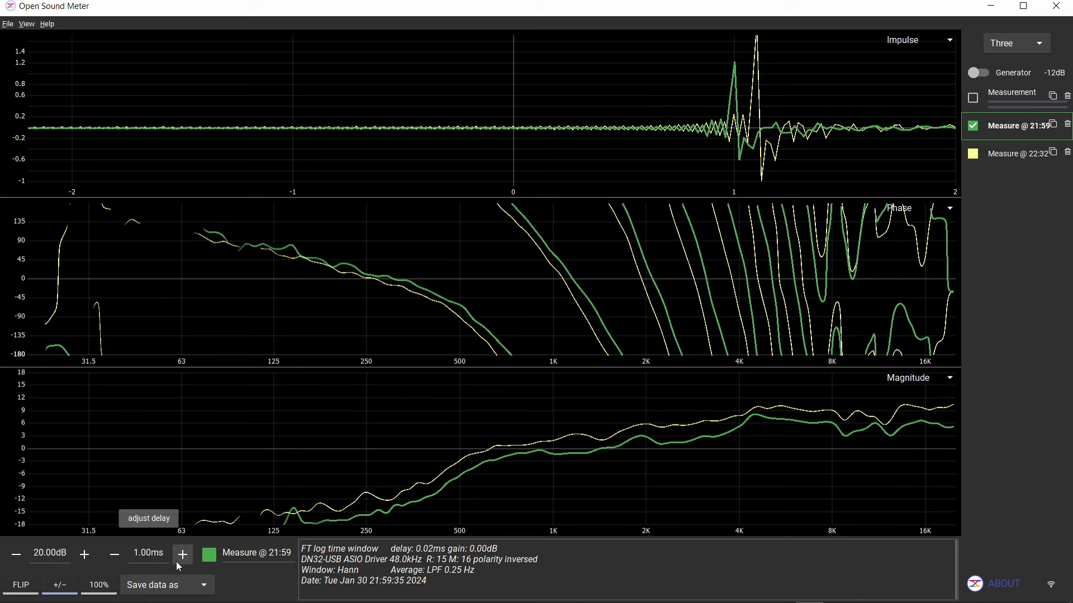
pyautogui.click(176, 564)
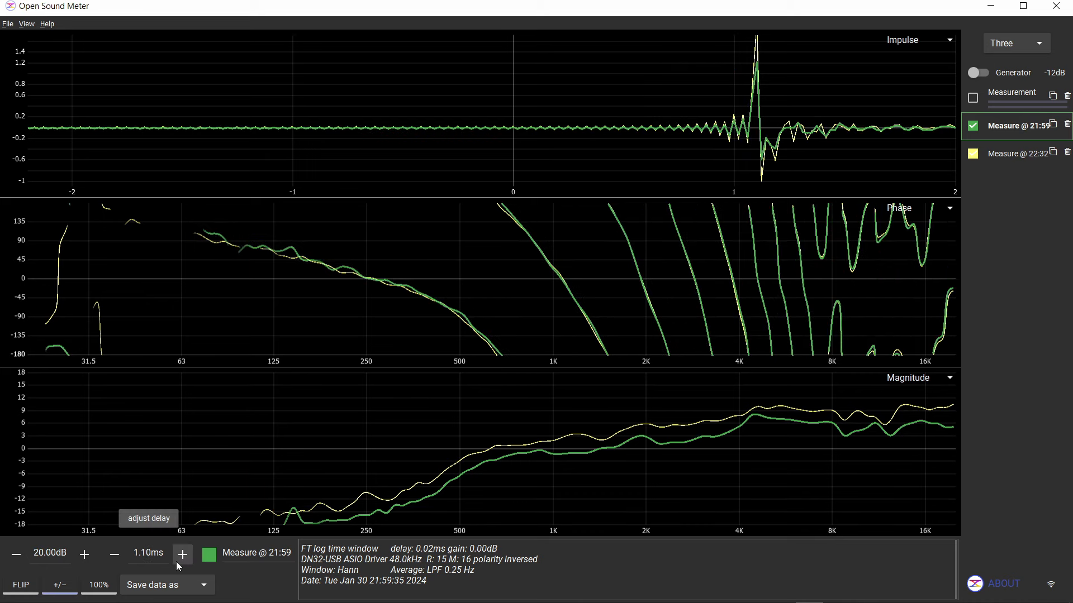
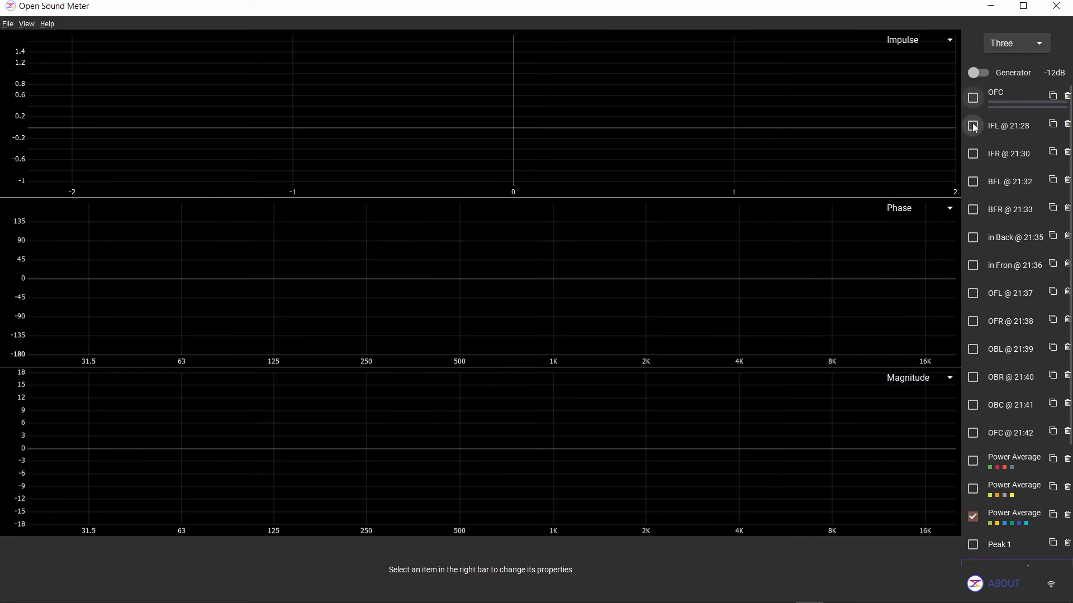
# Show the stored IFL, IFR, BFL, BFR, in Back, in Fron and OFL traces in the plots
pyautogui.click(973, 126)
pyautogui.click(972, 153)
pyautogui.click(973, 182)
pyautogui.click(973, 210)
pyautogui.click(972, 238)
pyautogui.click(972, 265)
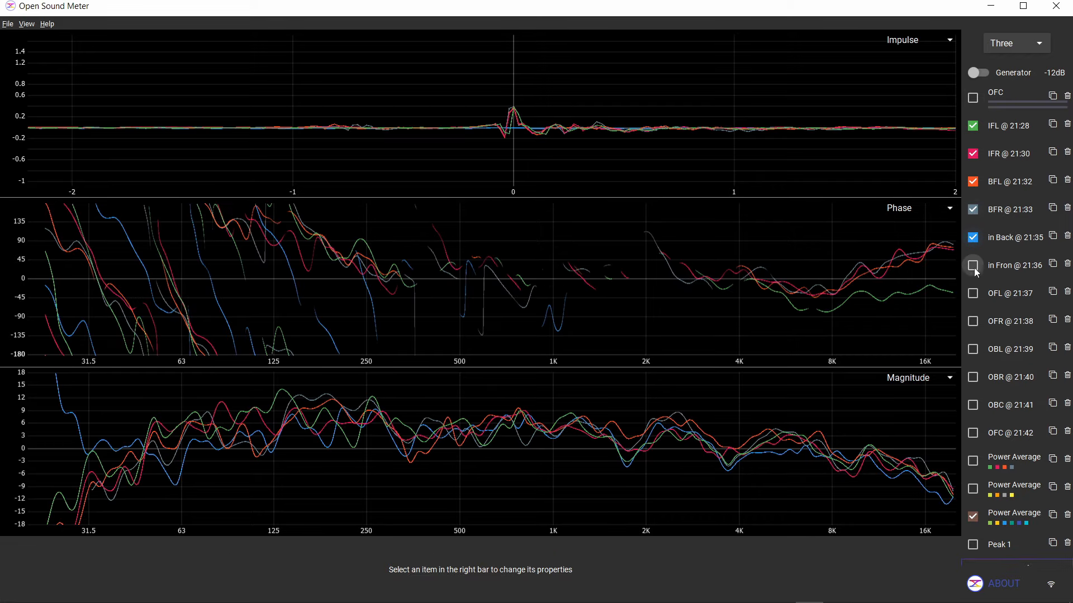
pyautogui.click(974, 294)
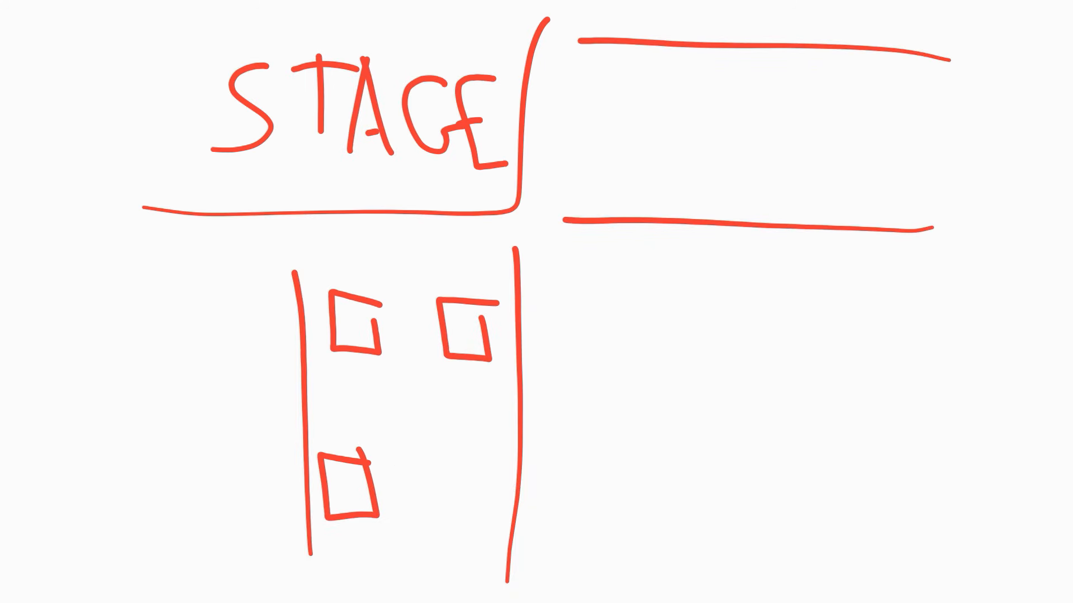
# Switch to the hand-drawn stage sketch and complete the boxes in the areas below and beside the stage
pyautogui.moveTo(613, 159); pyautogui.dragTo(609, 152)
pyautogui.moveTo(781, 68); pyautogui.dragTo(776, 59)
pyautogui.moveTo(766, 165); pyautogui.dragTo(762, 162)
# Mark a measurement position with a dot below each of the four boxes in the area below the stage
pyautogui.scroll(4, 290, 418)
pyautogui.moveTo(550, 352); pyautogui.dragTo(547, 364)
pyautogui.moveTo(768, 375); pyautogui.dragTo(763, 389)
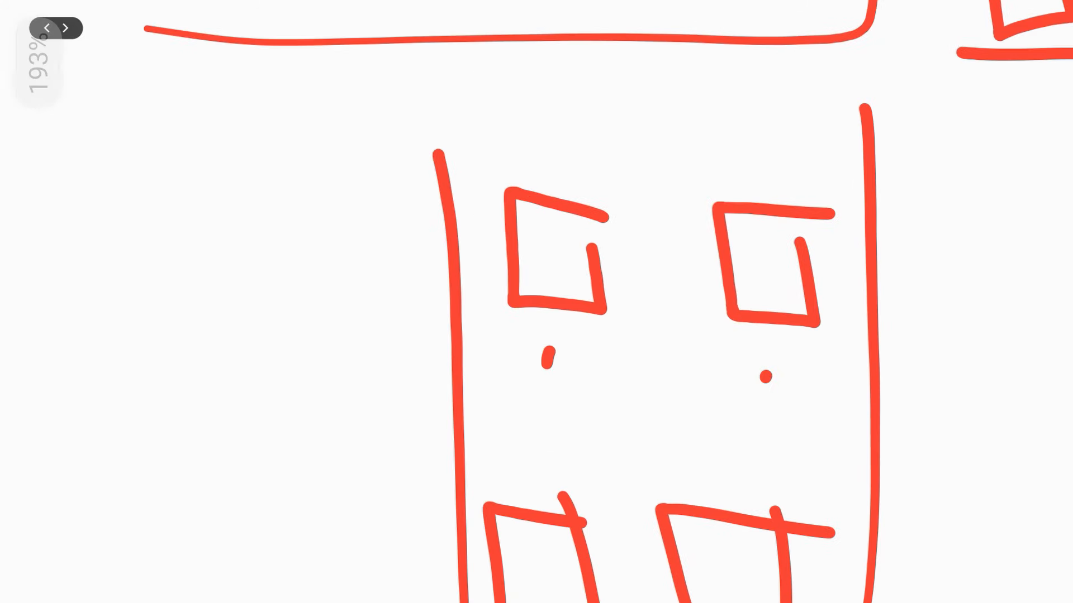
pyautogui.moveTo(638, 476); pyautogui.dragTo(633, 502)
pyautogui.moveTo(448, 472); pyautogui.dragTo(445, 507)
# Mark a measurement position with a short dash or dot beside each of the four boxes in the area beside the stage
pyautogui.scroll(-3, 537, 301)
pyautogui.scroll(3, 536, 302)
pyautogui.moveTo(578, 331); pyautogui.dragTo(597, 335)
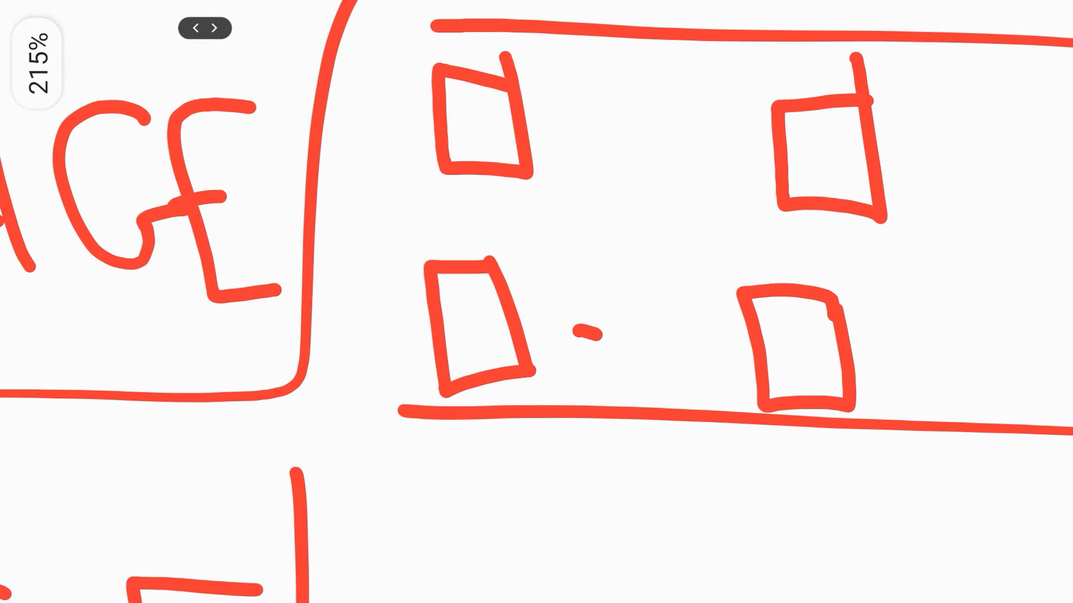
pyautogui.moveTo(932, 148); pyautogui.dragTo(951, 154)
pyautogui.moveTo(905, 346); pyautogui.dragTo(930, 355)
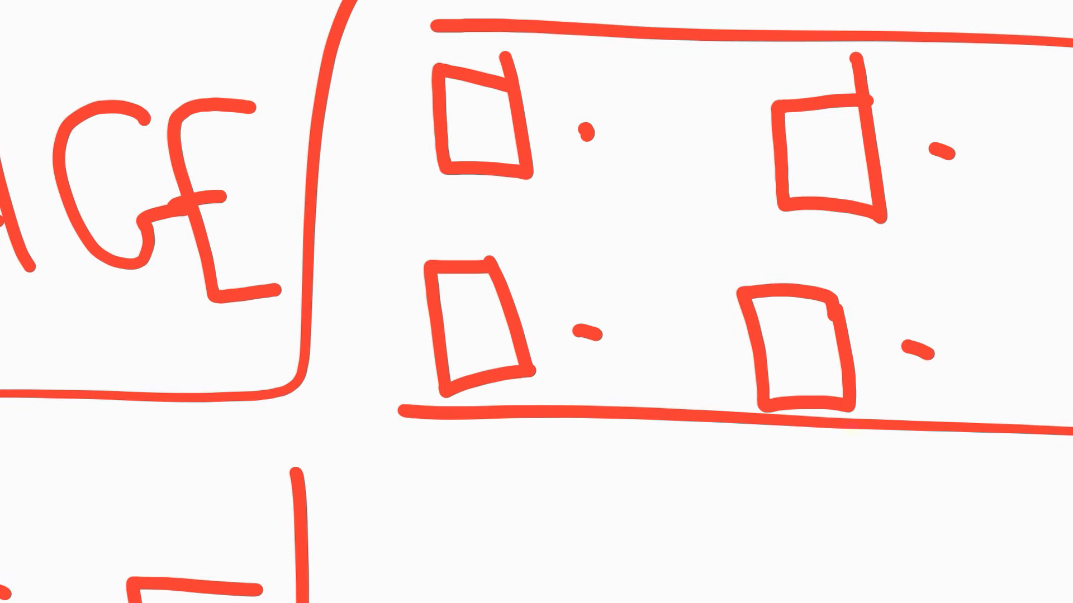
# Add a mark midway between the boxes beside the stage and extra position marks in the area below the stage
pyautogui.moveTo(657, 219); pyautogui.dragTo(684, 231)
pyautogui.scroll(-3, 537, 301)
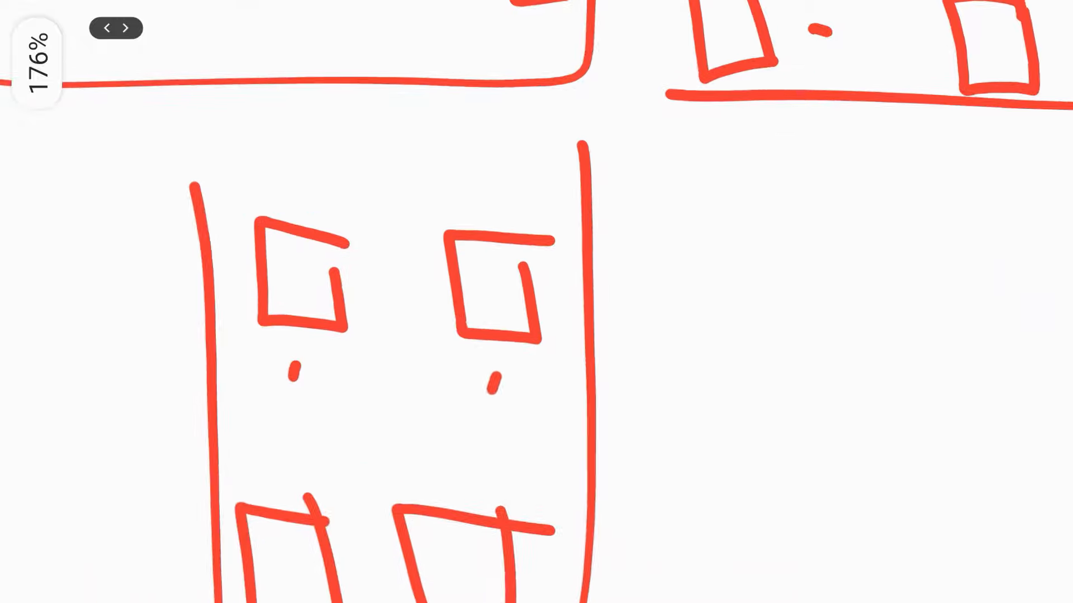
pyautogui.moveTo(466, 262); pyautogui.dragTo(457, 301)
pyautogui.moveTo(475, 544); pyautogui.dragTo(467, 574)
pyautogui.scroll(-5, 536, 302)
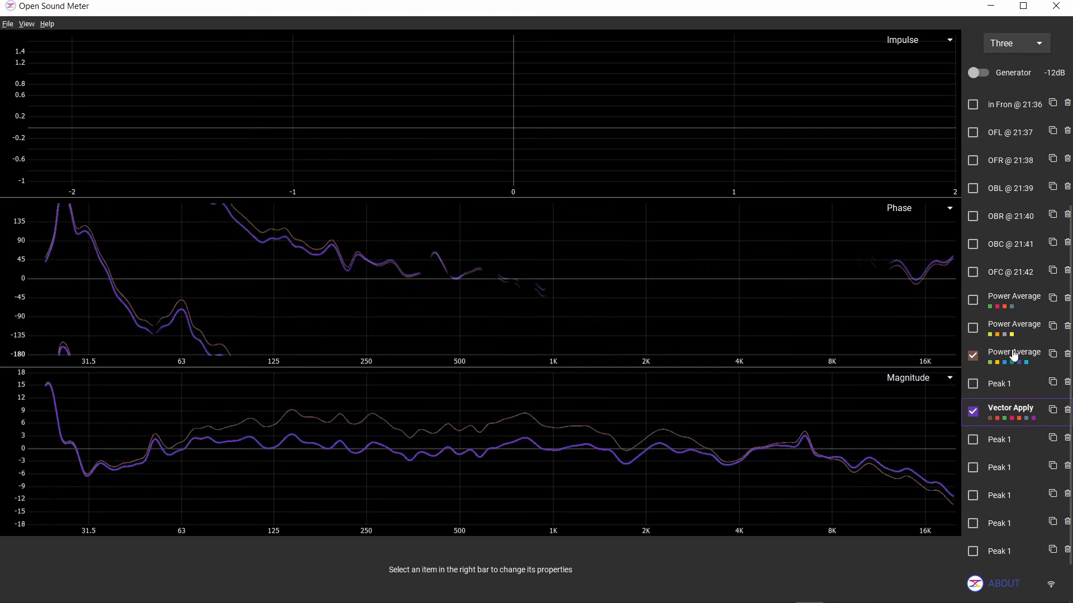
# Switch back to Open Sound Meter, hide Vector Apply, and show the five Peak 1 filters below it with the third Power Average
pyautogui.click(1015, 355)
pyautogui.click(973, 415)
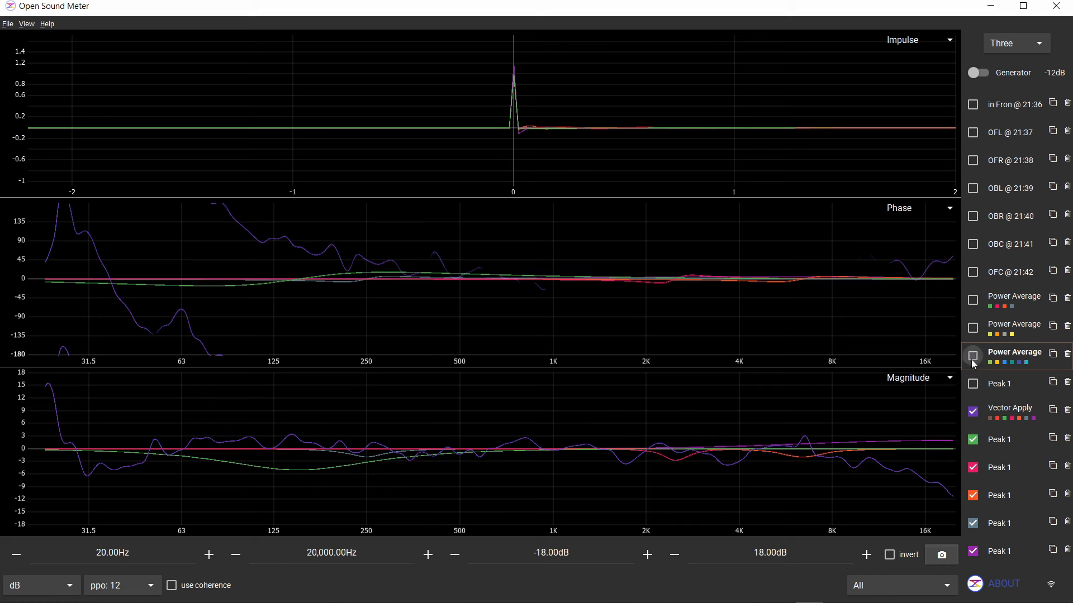
pyautogui.click(973, 411)
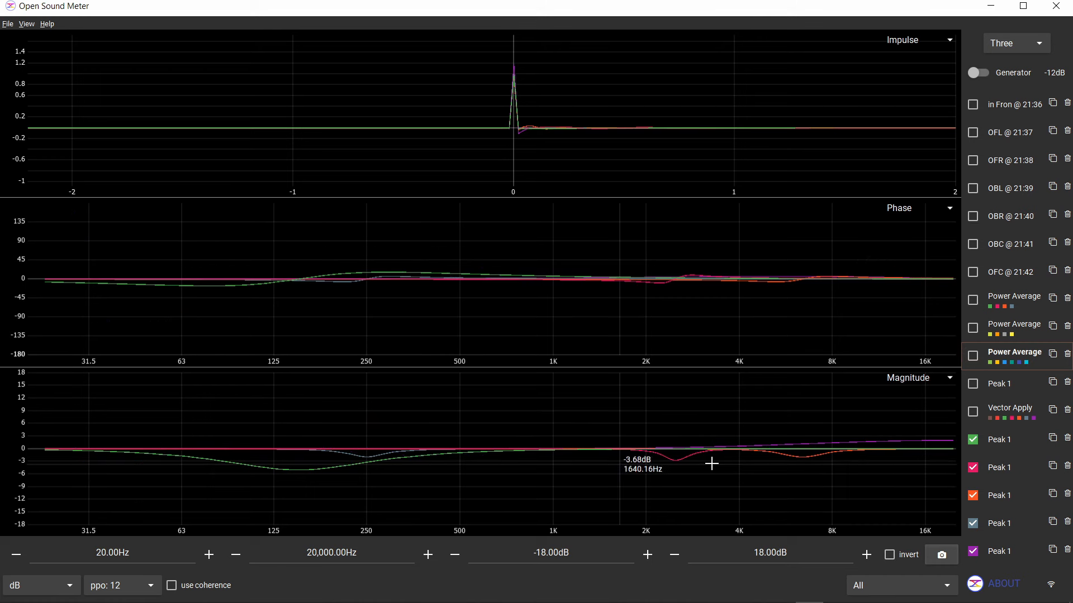
pyautogui.click(975, 355)
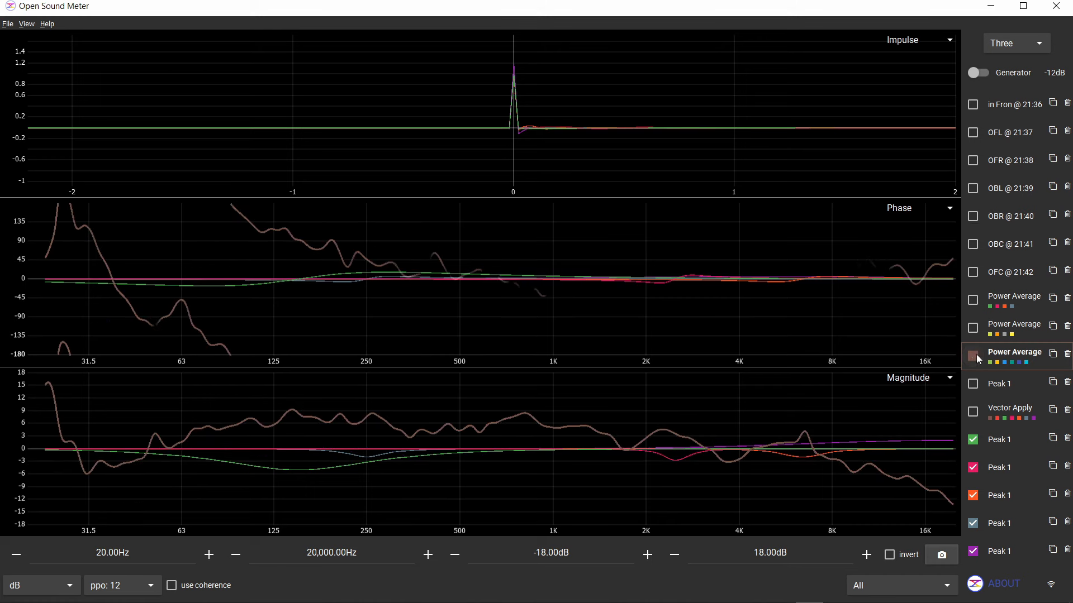
# Show Vector Apply with the third Power Average, hide the five Peak 1 filters, and adjust the 150 Hz filter's gain to -1.5 dB
pyautogui.click(974, 414)
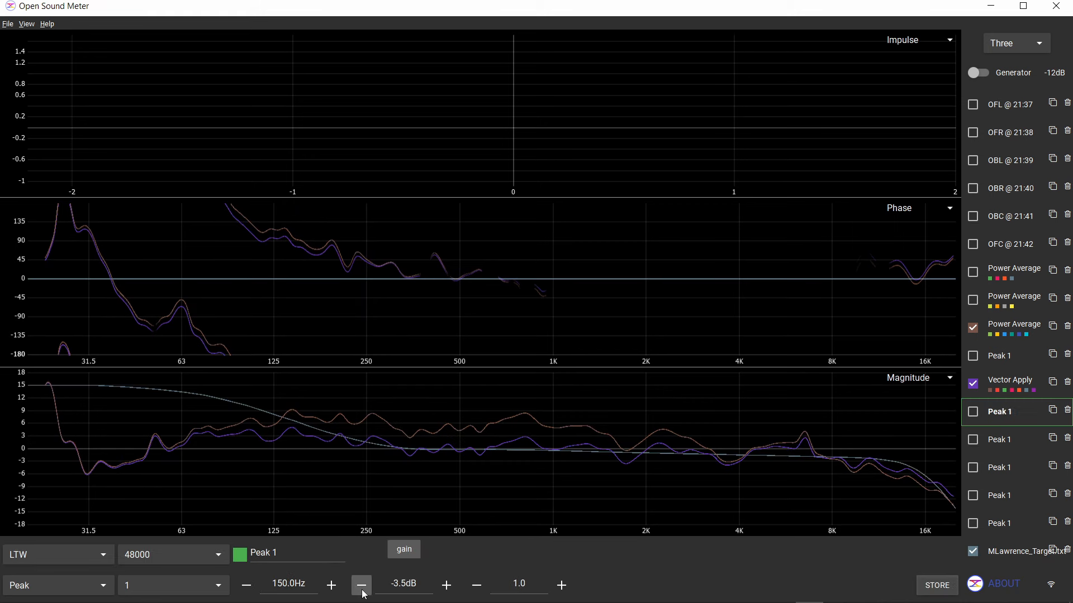
pyautogui.click(363, 591)
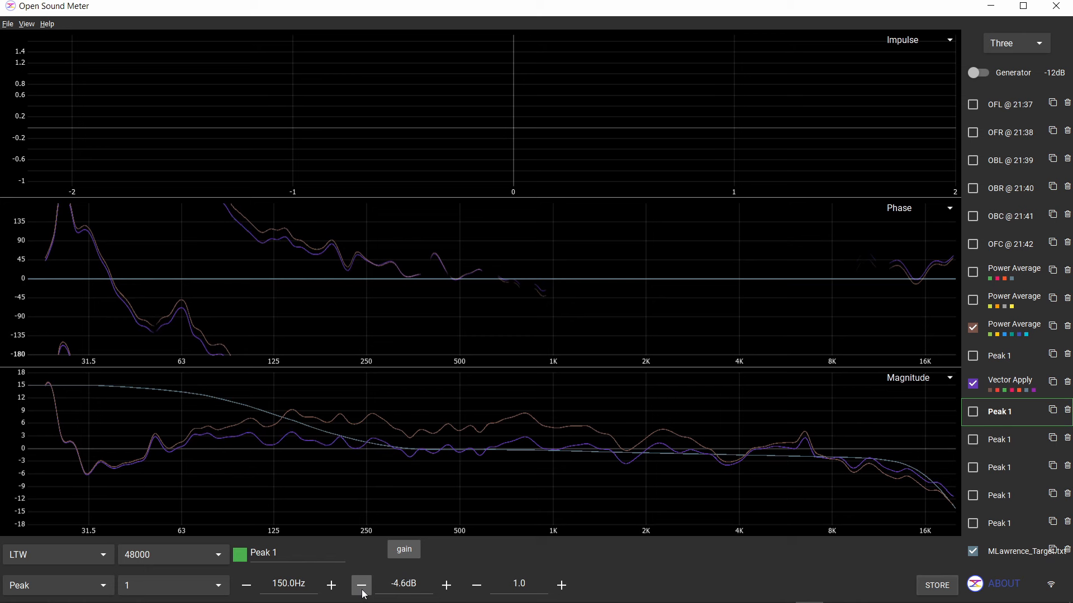
pyautogui.click(364, 594)
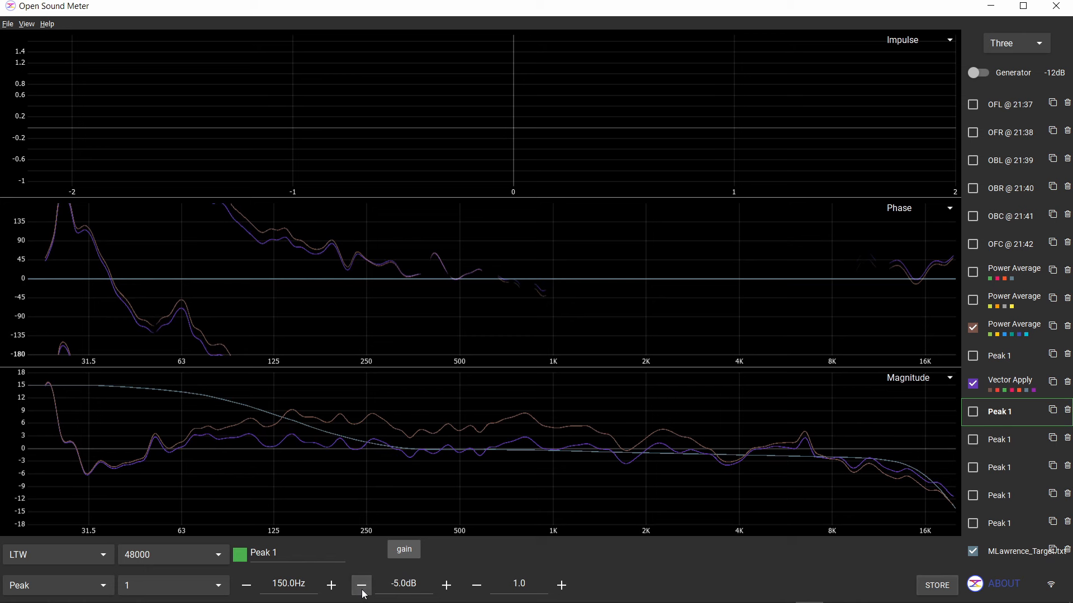
pyautogui.click(446, 586)
pyautogui.click(447, 587)
pyautogui.click(446, 587)
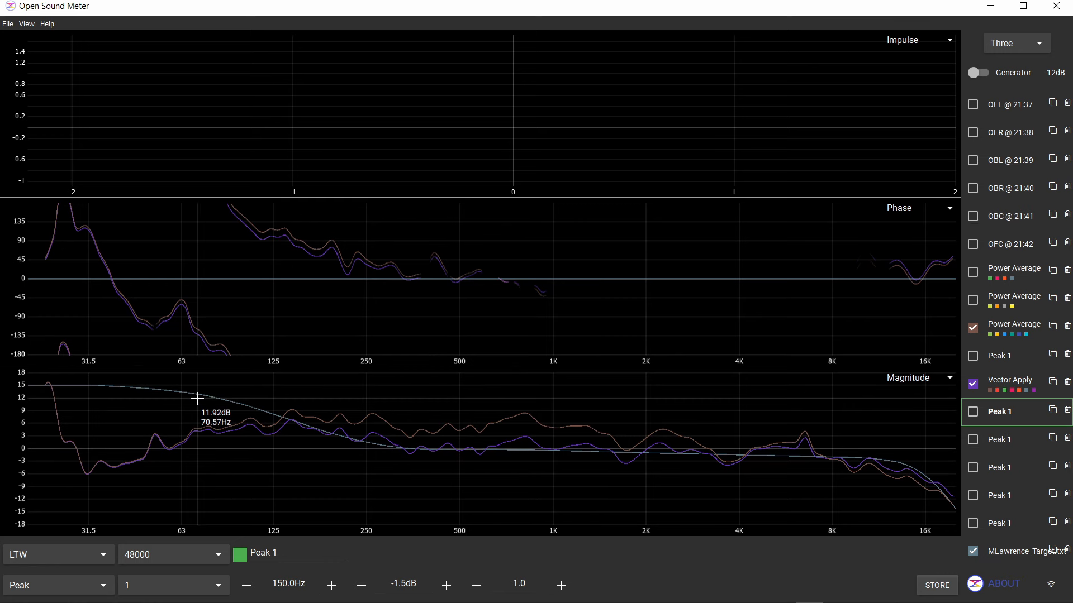
# Display the Target Trace over the magnitude curves for comparison and hide it again
pyautogui.hotkey('ctrl', 't')
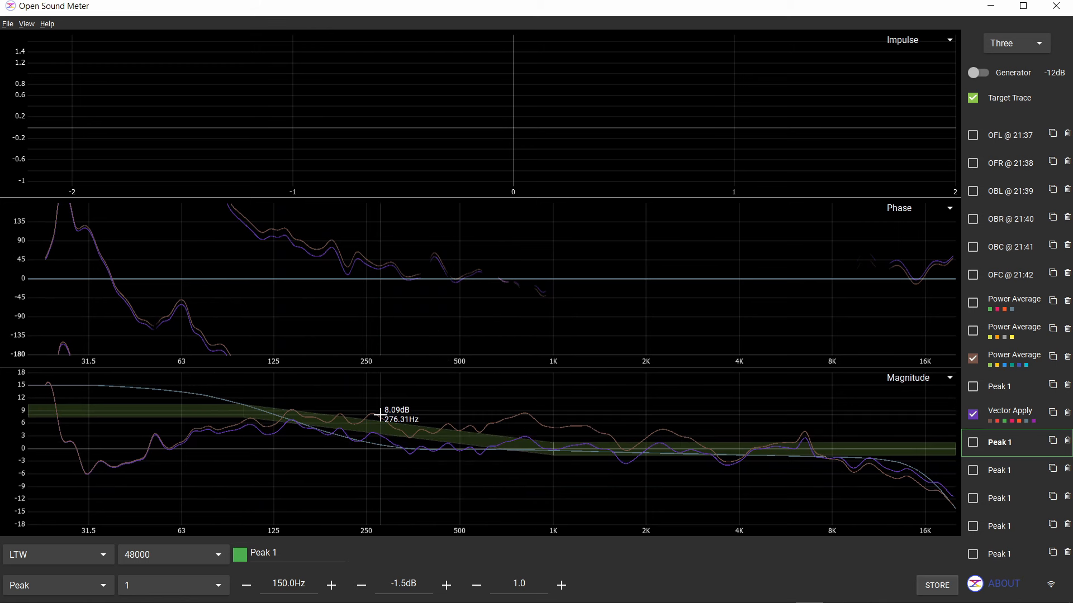
pyautogui.hotkey('ctrl', 't')
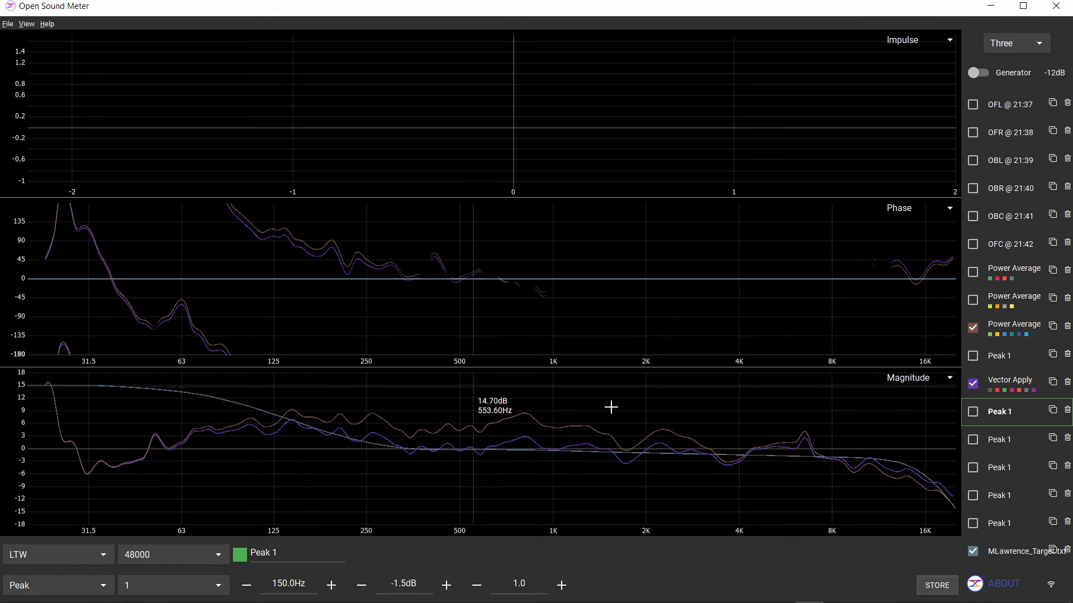
# Review the settings of the second and third Peak 1 filters below Vector Apply and compare the curves in the magnitude plot
pyautogui.click(1005, 441)
pyautogui.click(1014, 472)
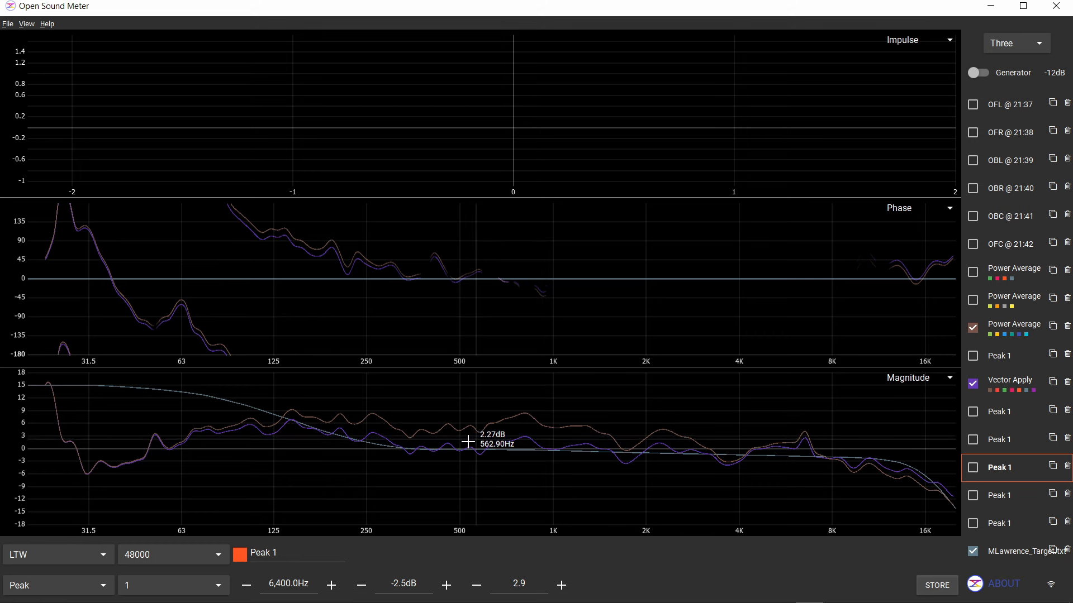
pyautogui.moveTo(773, 458); pyautogui.dragTo(846, 475)
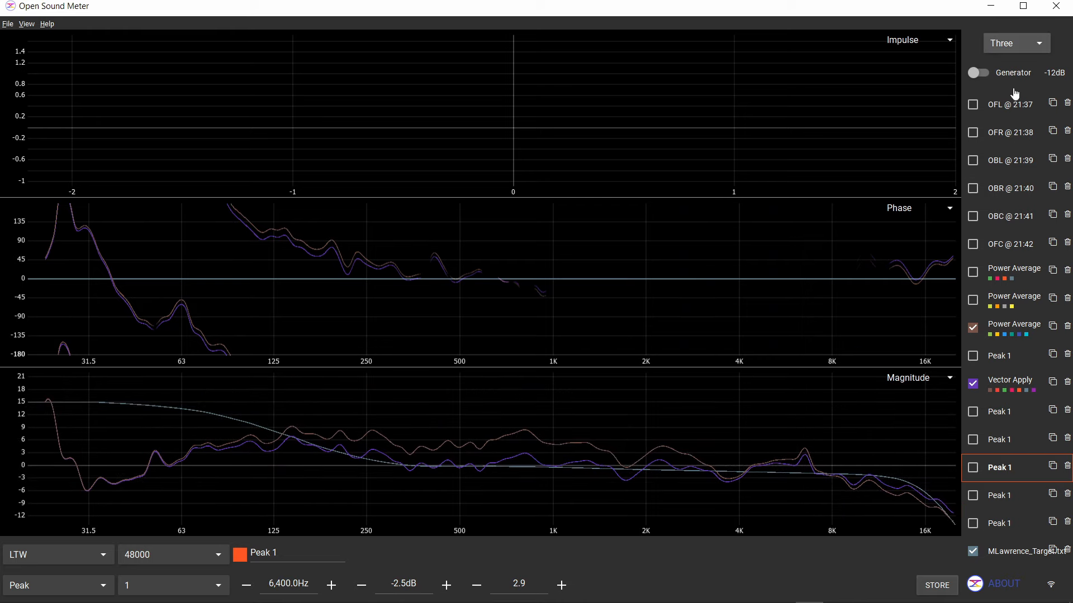
# Show all twelve stored position measurements, from IFL to OFC, together with all three Power Averages
pyautogui.click(973, 104)
pyautogui.click(972, 132)
pyautogui.click(972, 265)
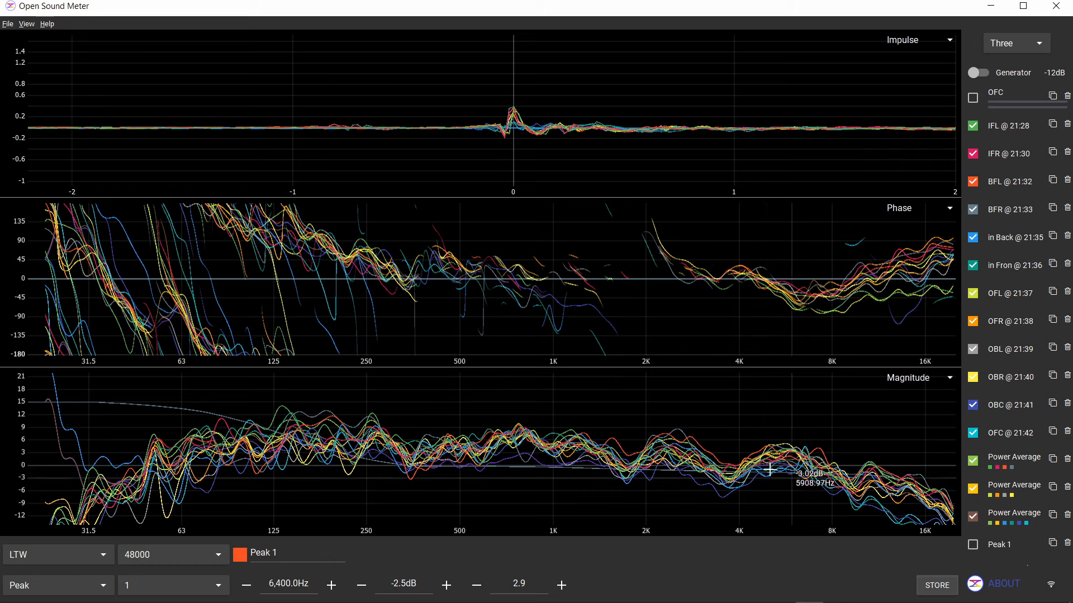
# Smooth the magnitude plot to 1 point per octave for comparison, finishing at 3 points per octave
pyautogui.click(761, 450)
pyautogui.click(146, 583)
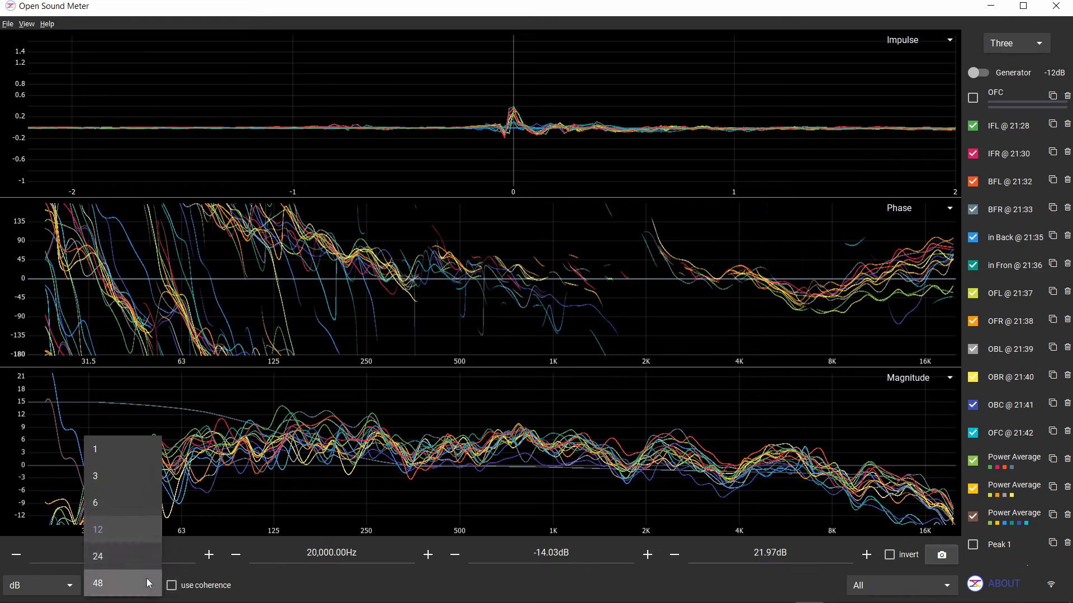
pyautogui.click(148, 456)
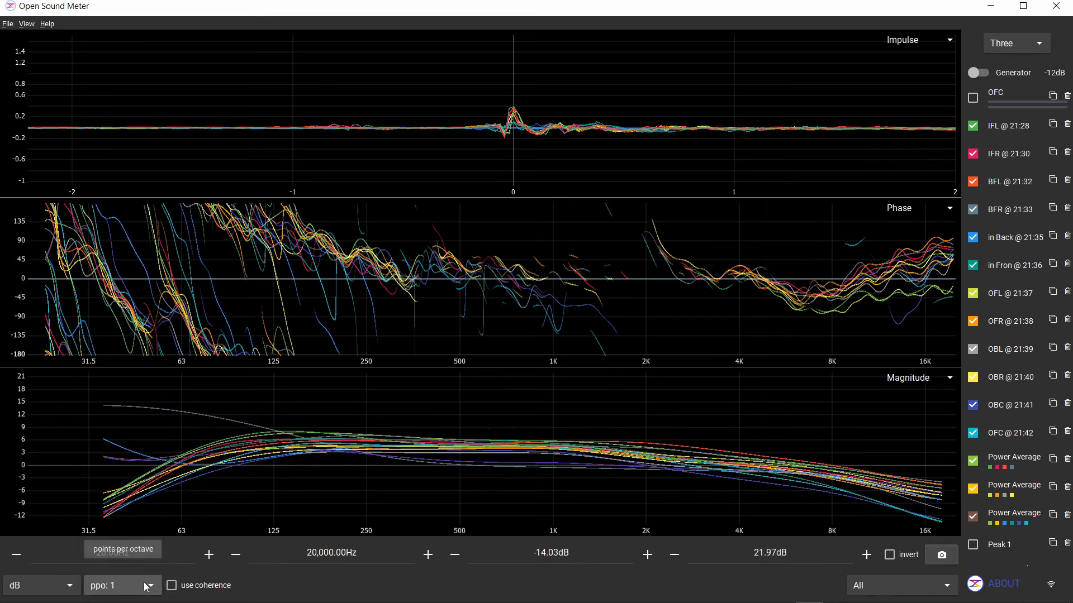
pyautogui.click(146, 586)
pyautogui.click(148, 486)
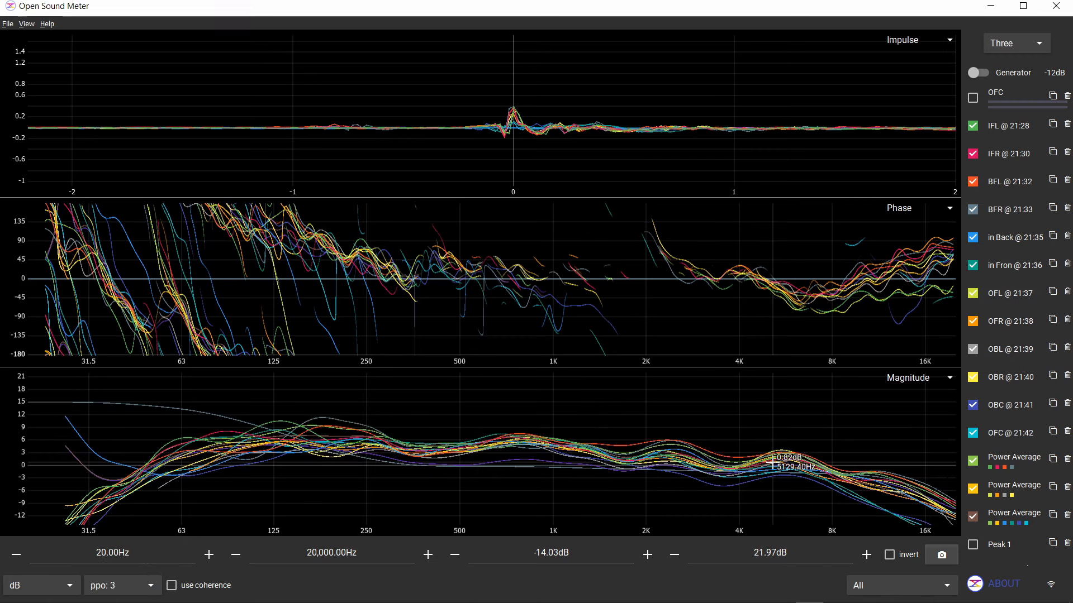
# Hide the stored measurements and the first two Power Averages, and set the magnitude plot to 12 points per octave
pyautogui.click(973, 125)
pyautogui.click(973, 153)
pyautogui.click(973, 181)
pyautogui.click(973, 209)
pyautogui.click(972, 237)
pyautogui.click(122, 586)
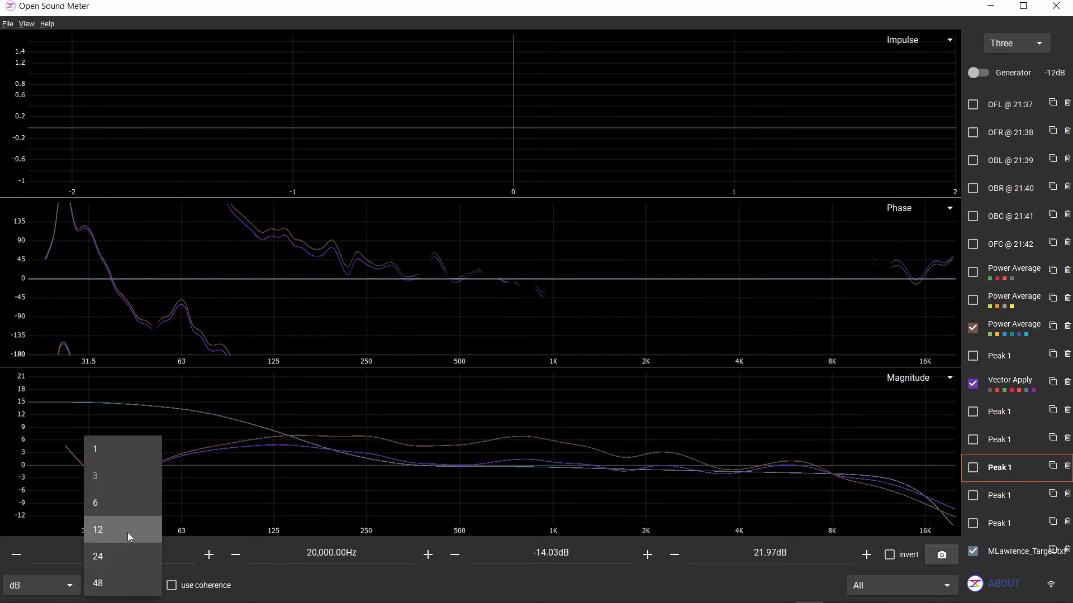
pyautogui.click(127, 532)
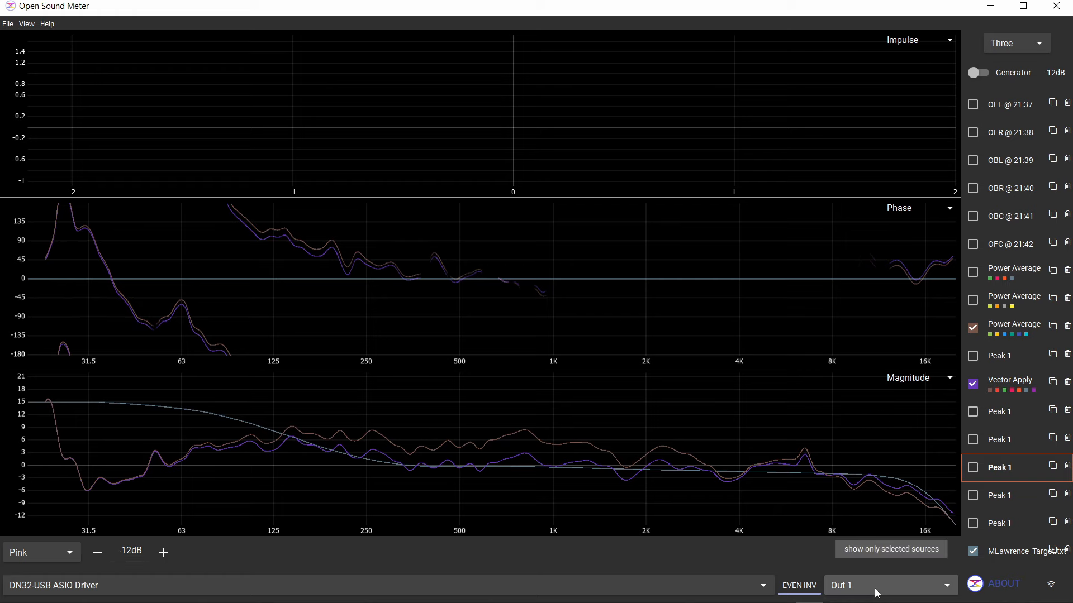
# Switch to M32 Edit and inspect the Aux sends to MixBus 1, finishing with the Aux faders on Main LR
pyautogui.click(836, 591)
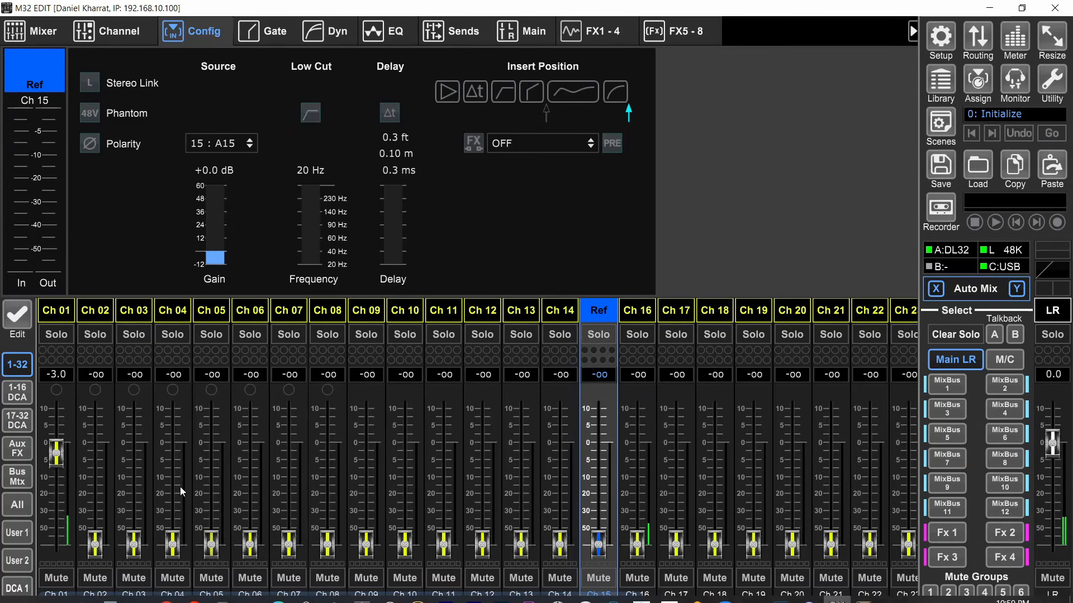
pyautogui.click(17, 448)
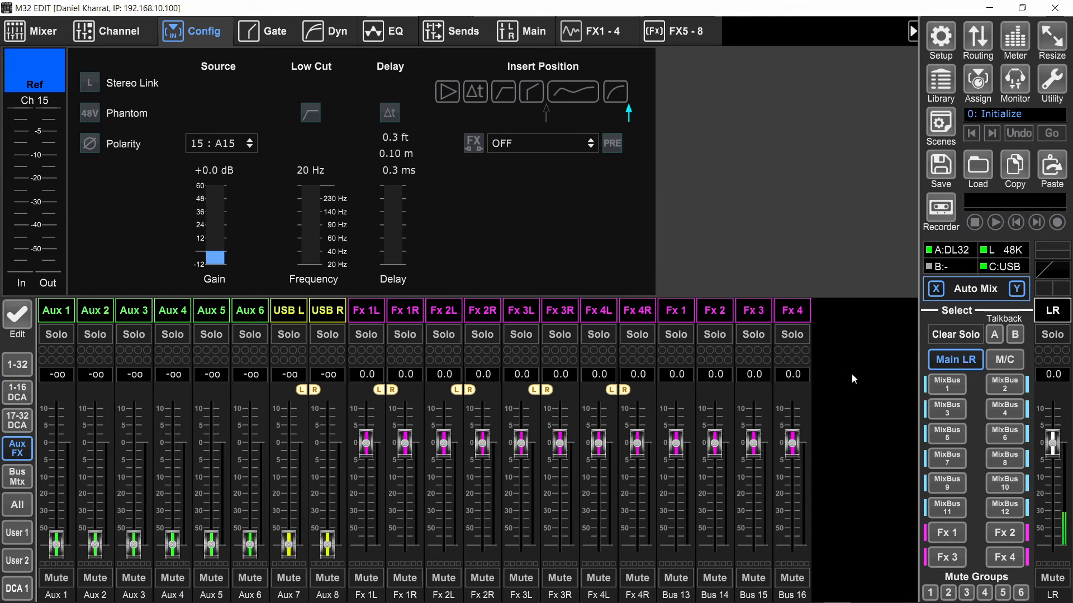
pyautogui.click(948, 386)
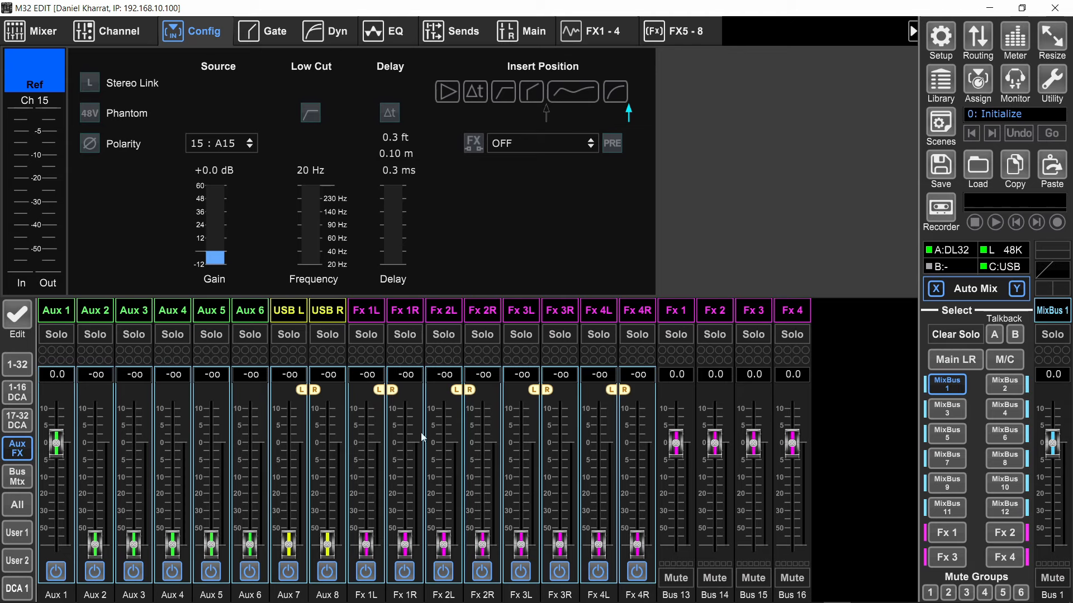
pyautogui.click(960, 359)
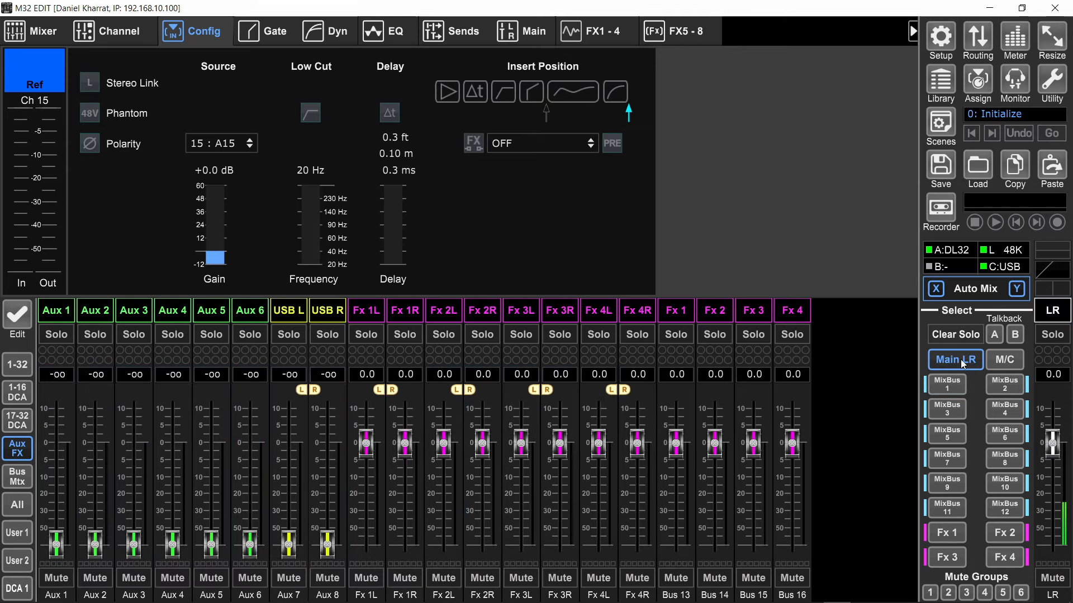
pyautogui.moveTo(866, 599)
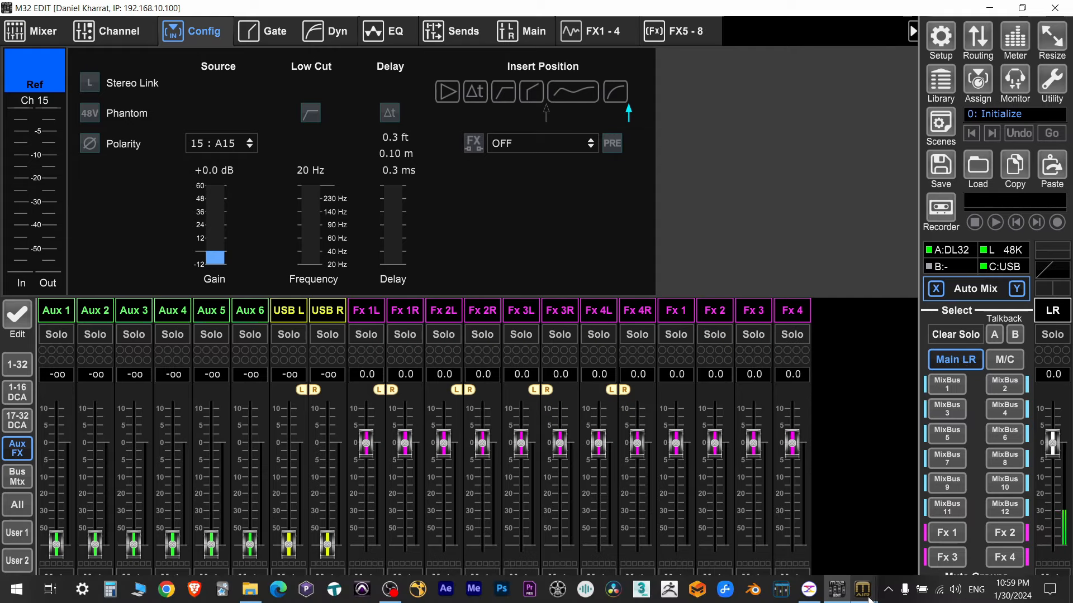
pyautogui.click(812, 597)
pyautogui.click(812, 596)
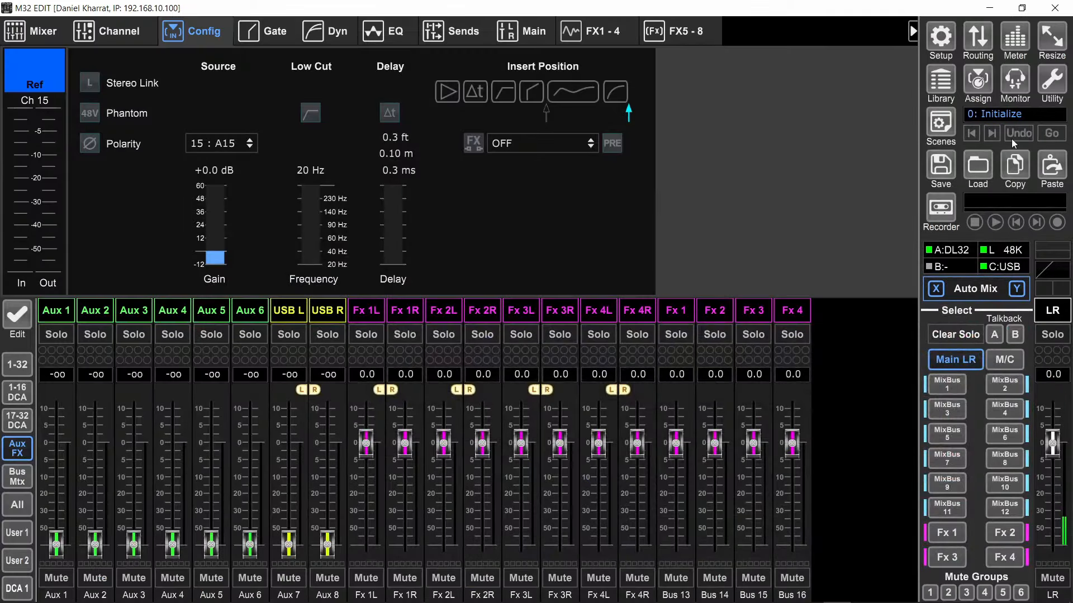
# Open the monitor oscillator settings and briefly switch the pink noise tone on and off
pyautogui.click(1011, 81)
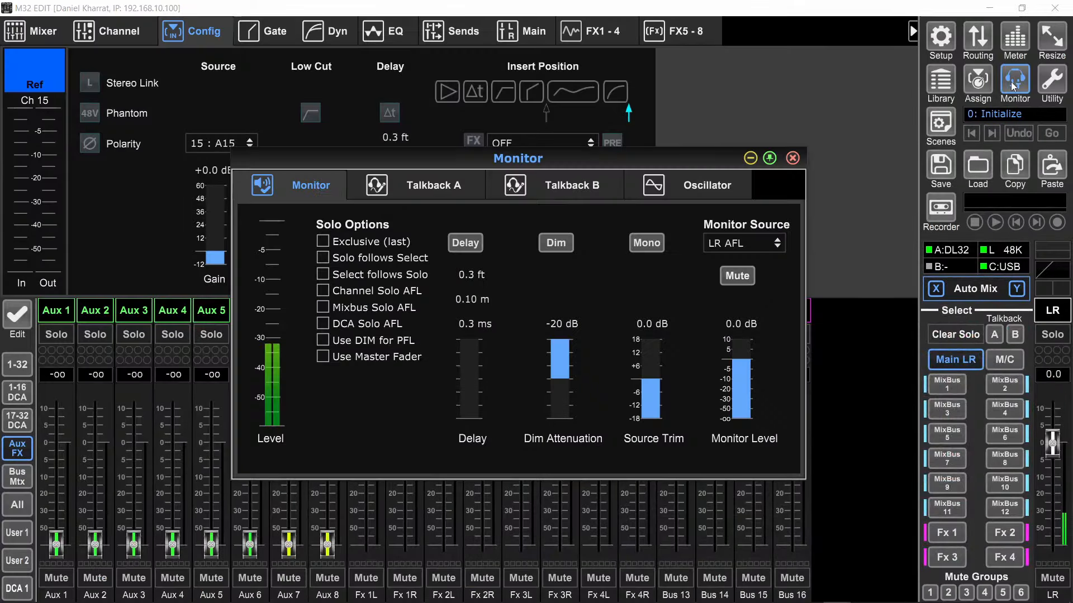
pyautogui.click(675, 190)
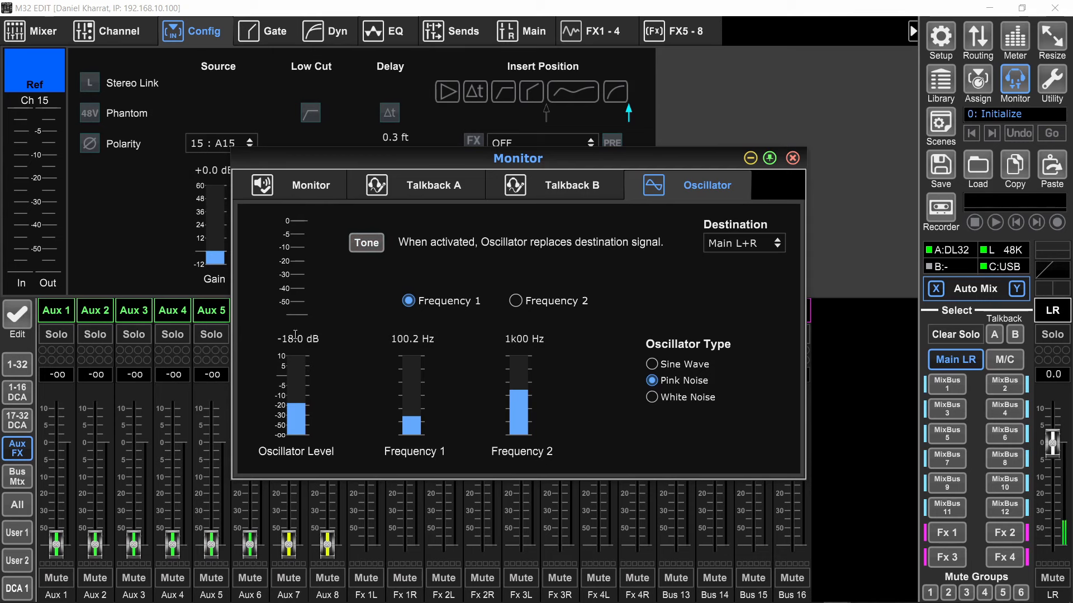
pyautogui.click(367, 244)
pyautogui.click(367, 245)
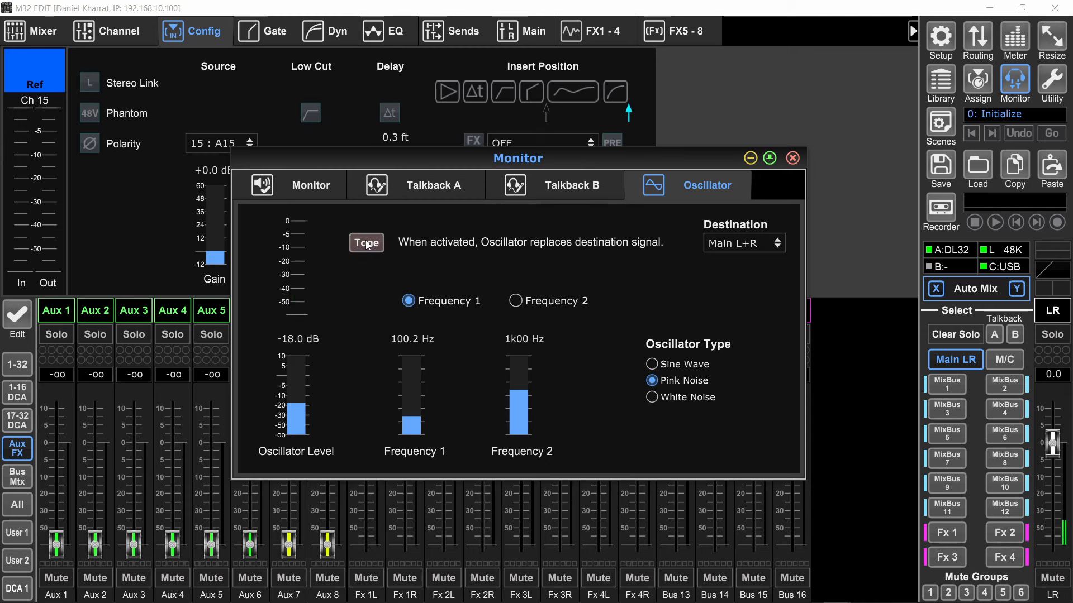
# Set the oscillator destination to MixBus 01 and turn its tone on
pyautogui.click(749, 243)
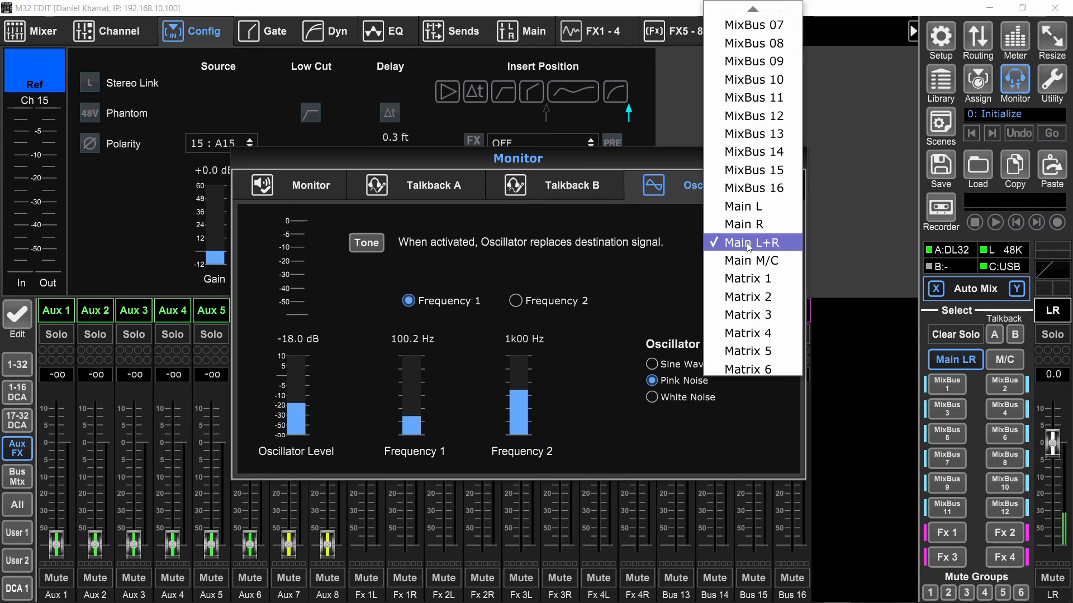
pyautogui.click(748, 246)
pyautogui.click(748, 243)
pyautogui.scroll(2, 738, 204)
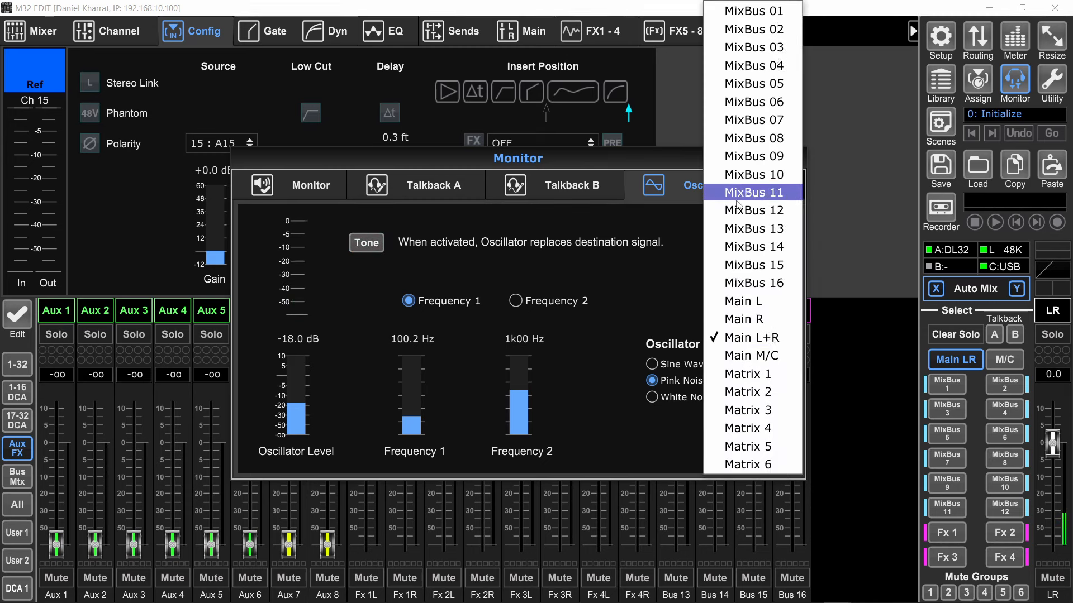
pyautogui.click(752, 11)
pyautogui.click(361, 246)
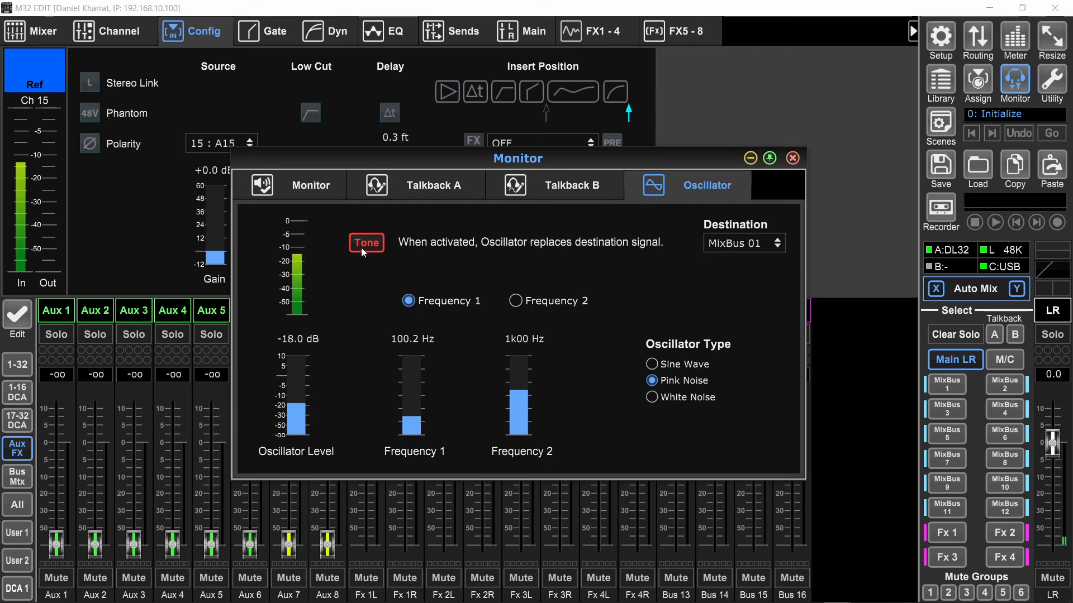
# Select MixBus 1 in the bus and matrix layer and show its main output assignment
pyautogui.click(18, 480)
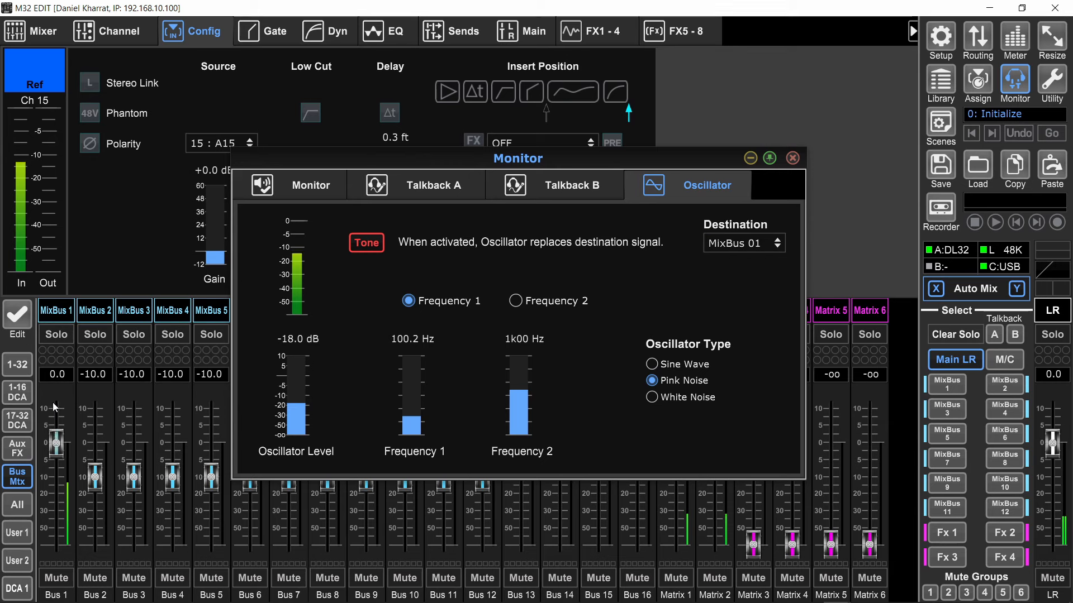
pyautogui.click(63, 317)
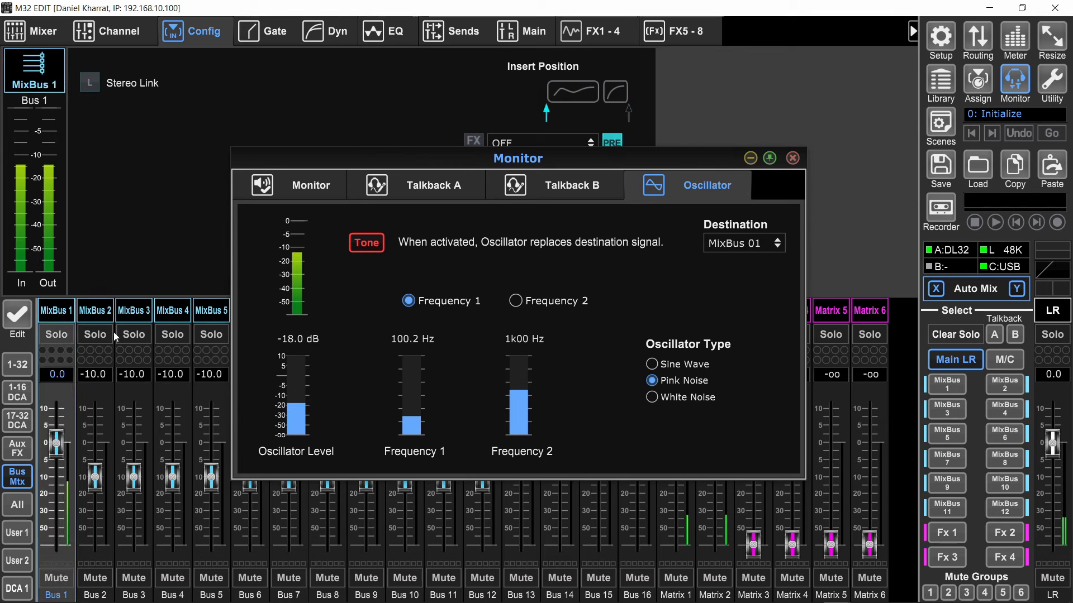
pyautogui.click(523, 34)
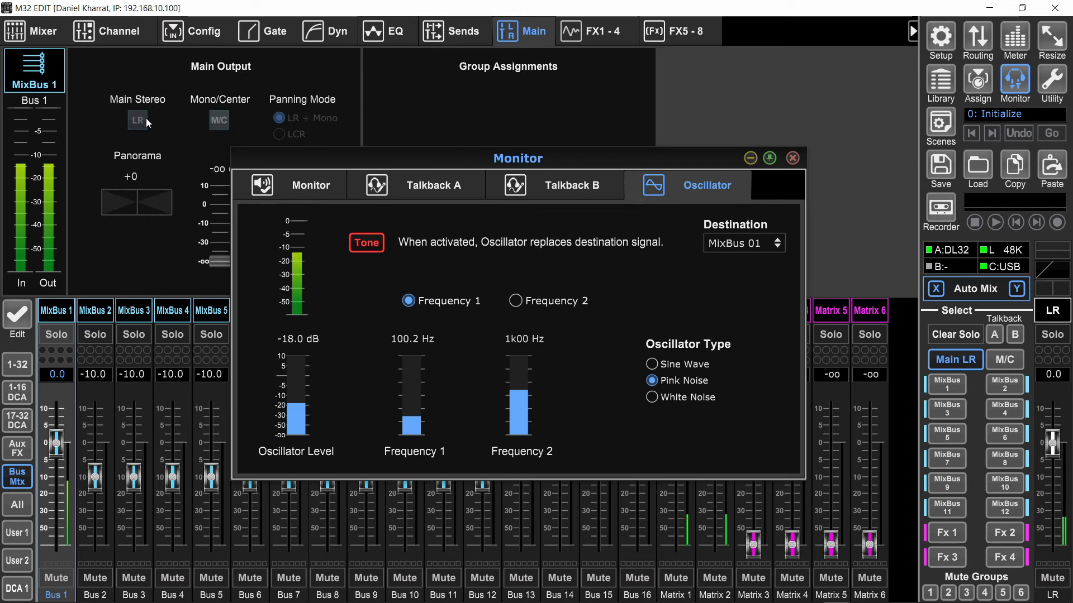